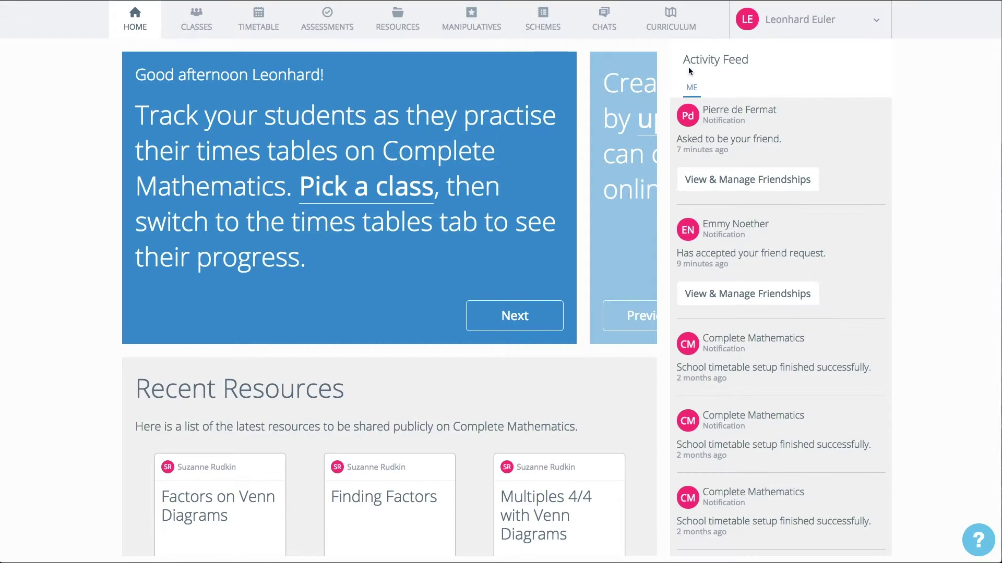
# Advance the home banner to the student-account upload slide and browse Recent Resources and MathsConf
pyautogui.scroll(-2, 854, 309)
pyautogui.scroll(2, 855, 310)
pyautogui.scroll(1, 855, 310)
pyautogui.click(527, 311)
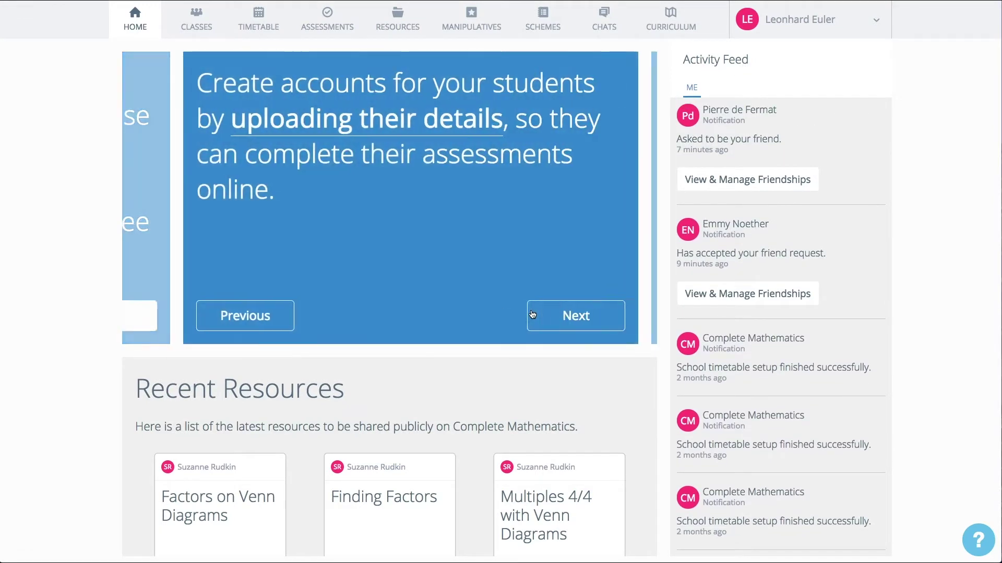
pyautogui.scroll(-5, 530, 312)
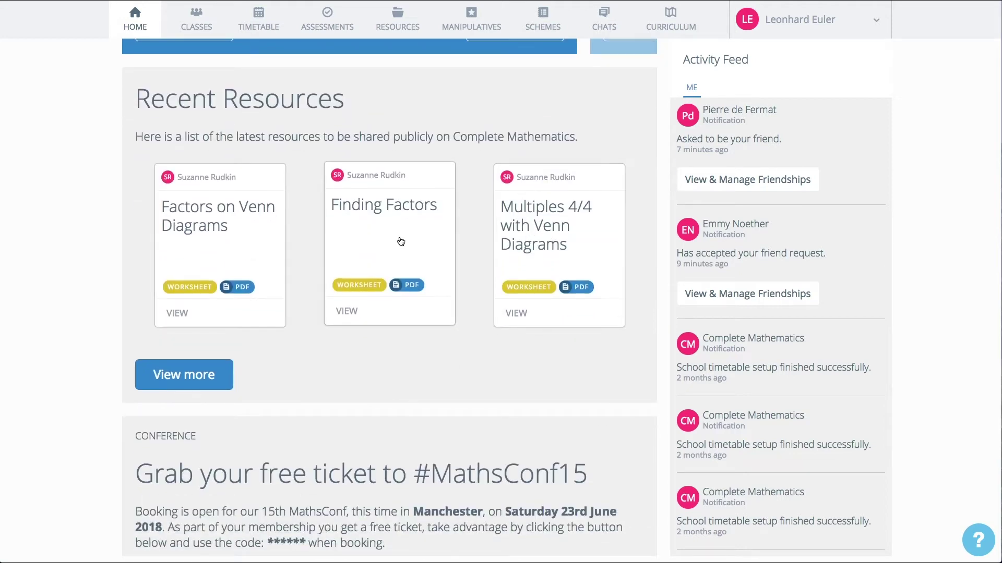
pyautogui.scroll(-5, 401, 241)
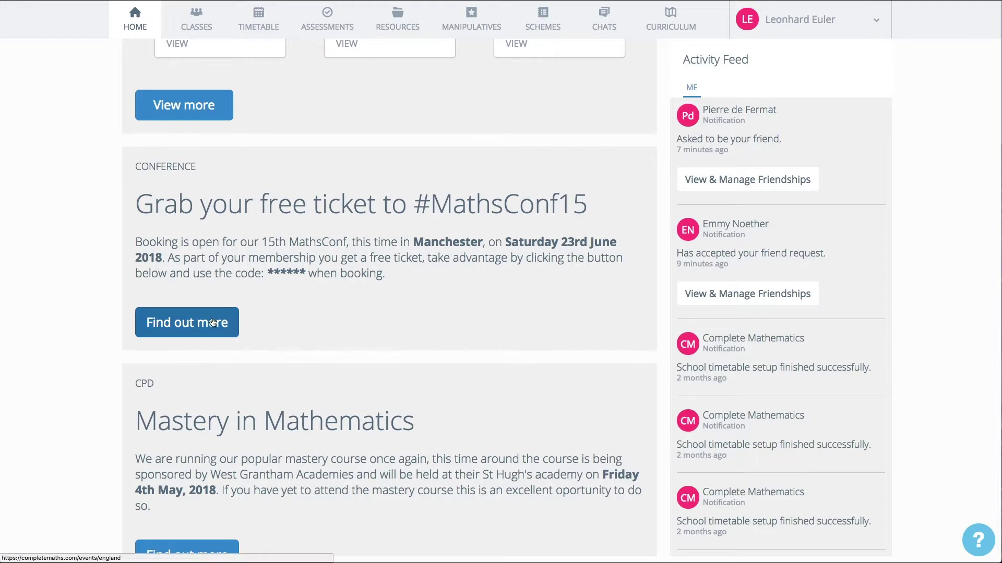
pyautogui.scroll(3, 506, 173)
pyautogui.scroll(6, 511, 172)
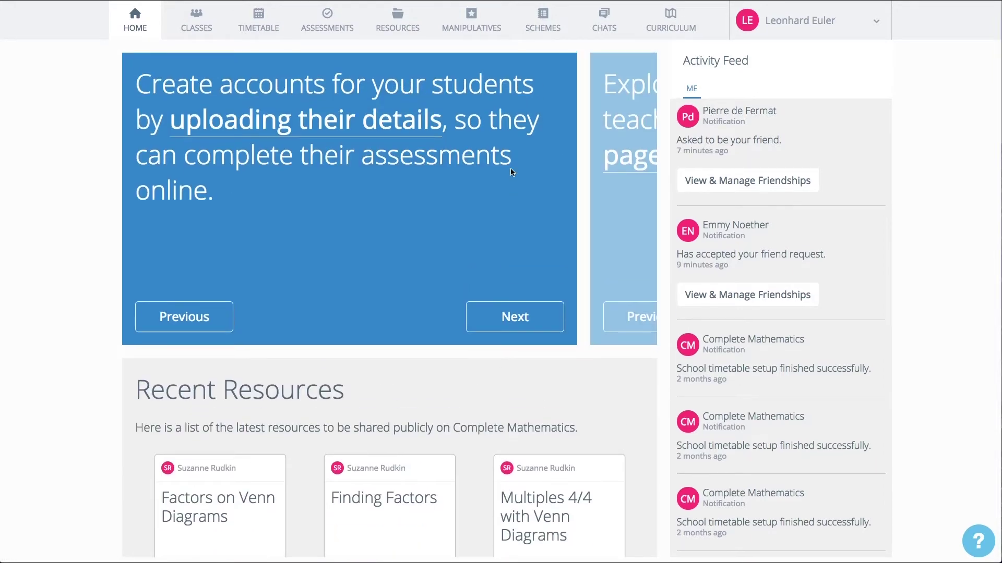
# In Curriculum, scroll to unit 6.10 Accuracy and Proportion and expand it
pyautogui.click(670, 20)
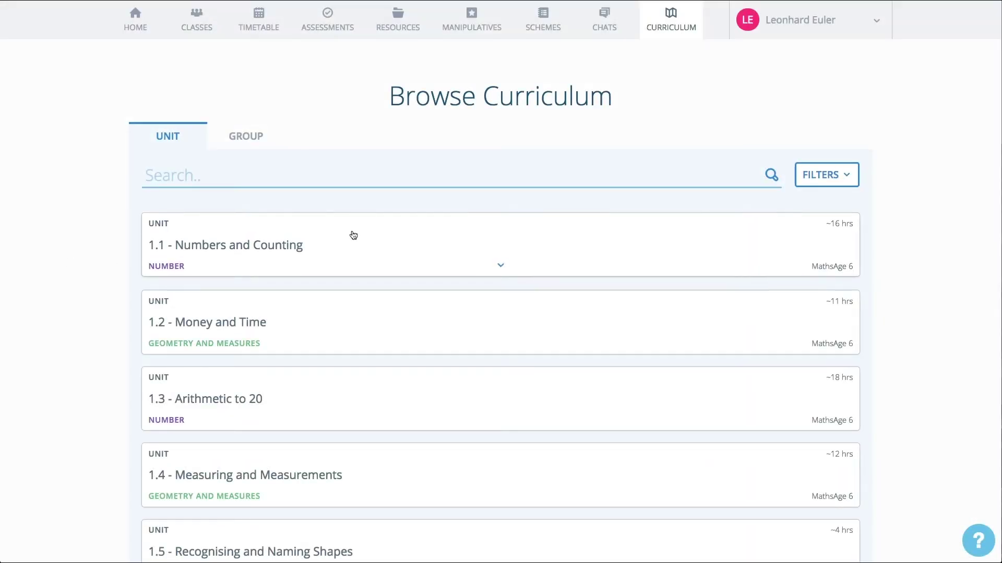
pyautogui.scroll(-20, 294, 235)
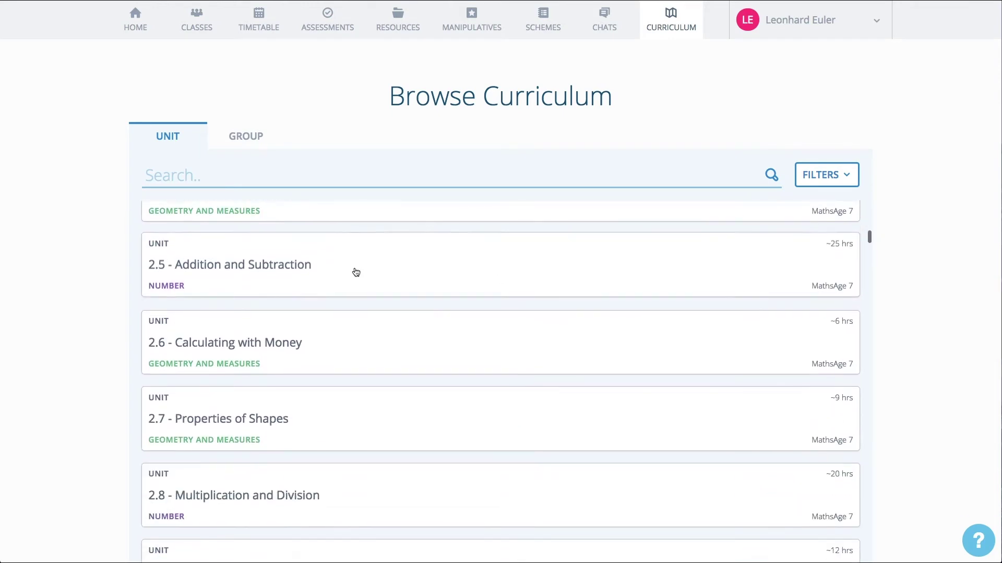
pyautogui.scroll(-20, 357, 273)
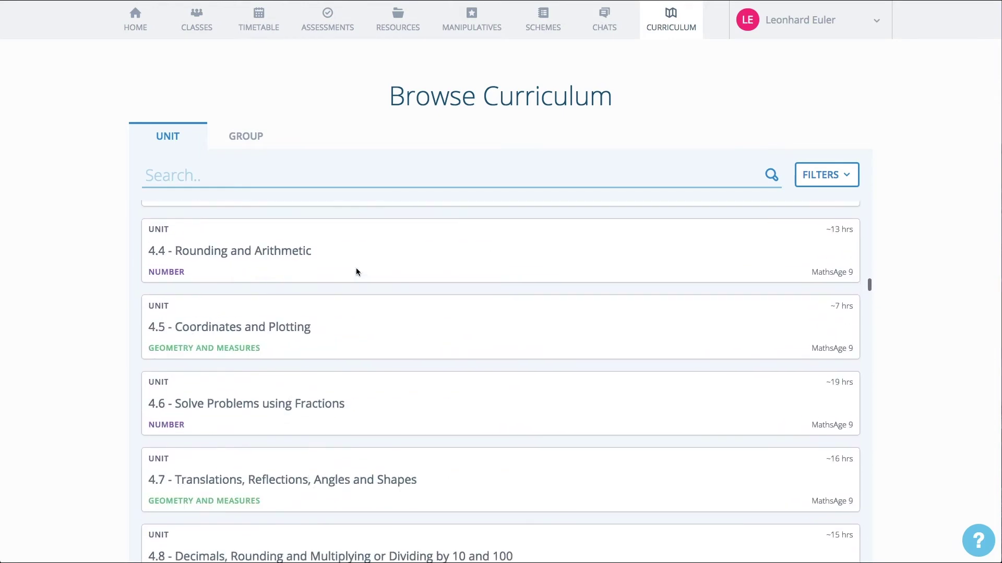
pyautogui.moveTo(868, 309); pyautogui.dragTo(866, 518)
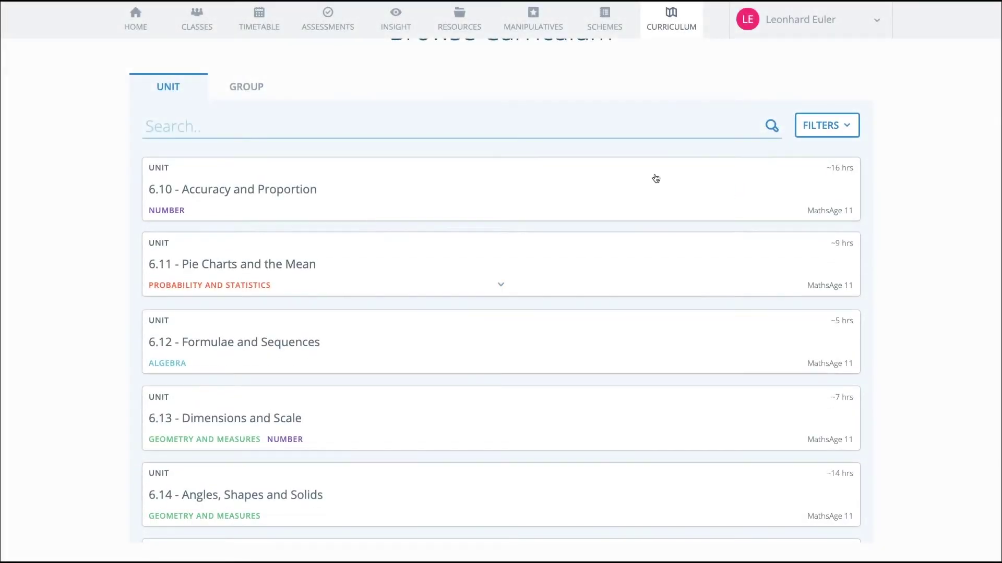
pyautogui.click(656, 178)
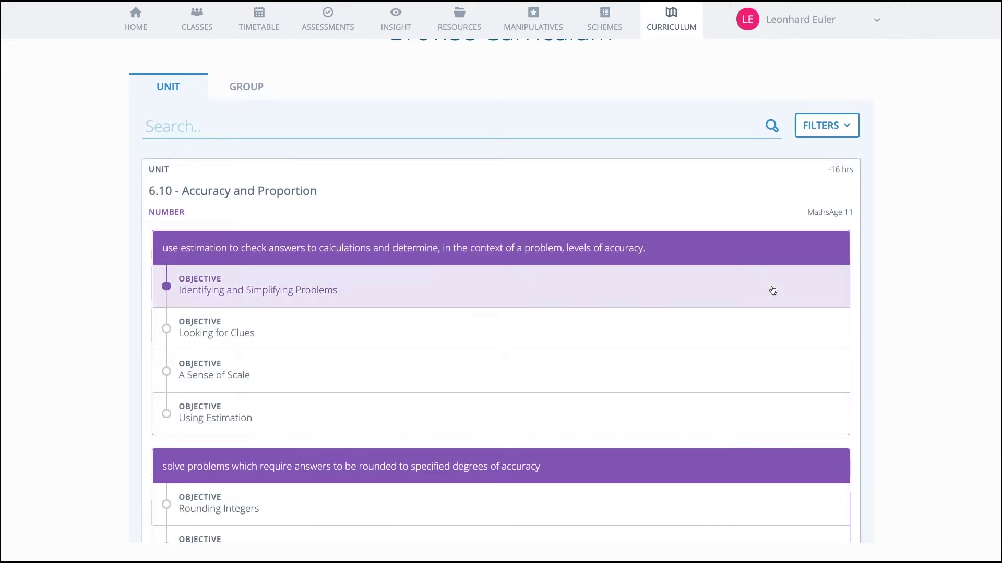
# Browse objectives Looking for Clues, A Sense of Scale, Using Estimation and Images Representing Ratios
pyautogui.click(772, 332)
pyautogui.click(767, 374)
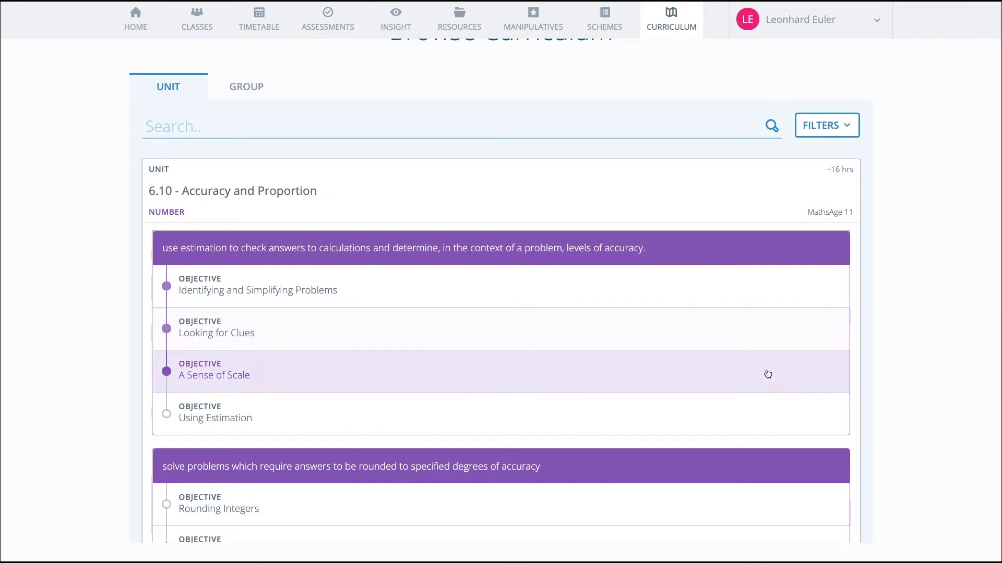
pyautogui.click(766, 404)
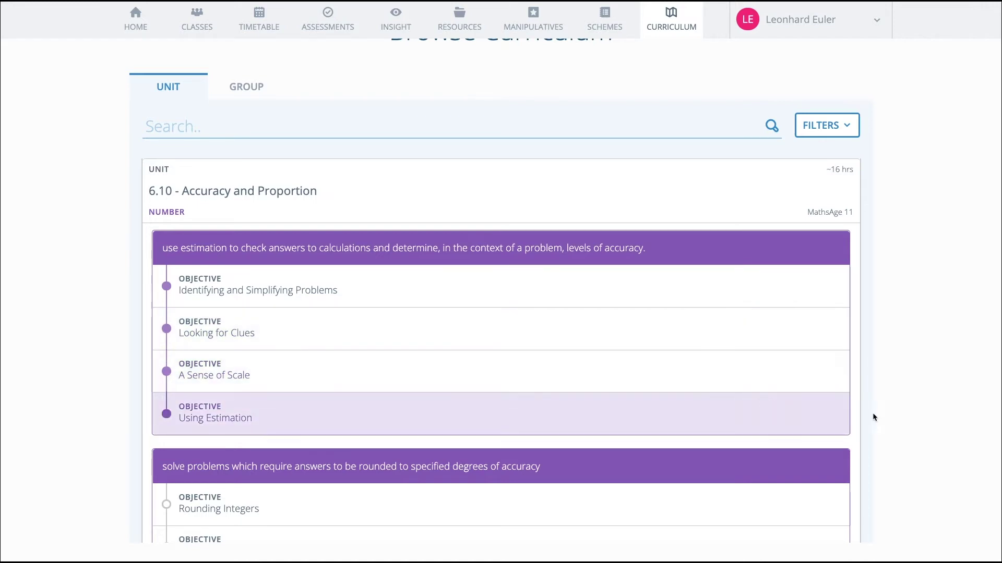
pyautogui.scroll(-9, 868, 417)
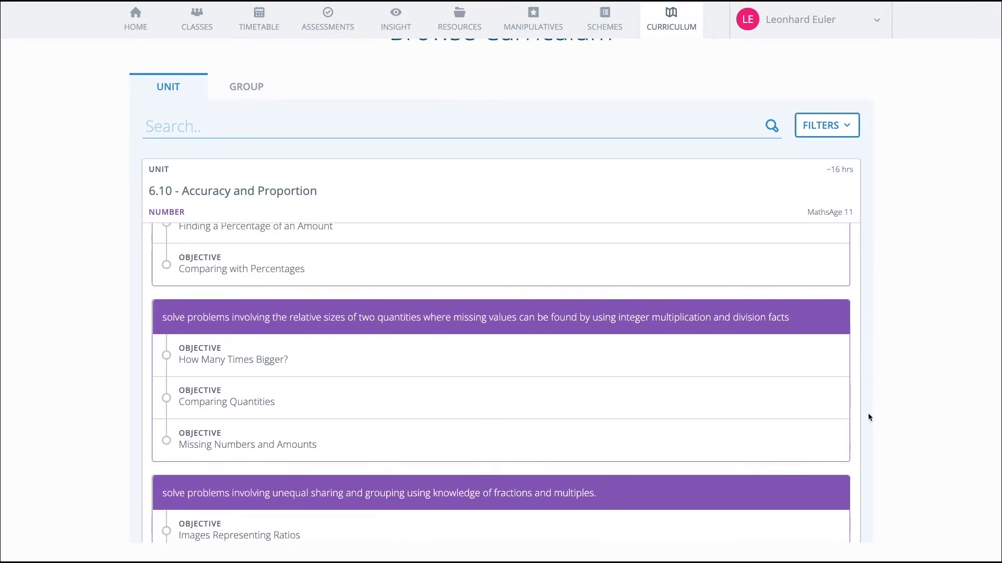
pyautogui.scroll(-4, 868, 417)
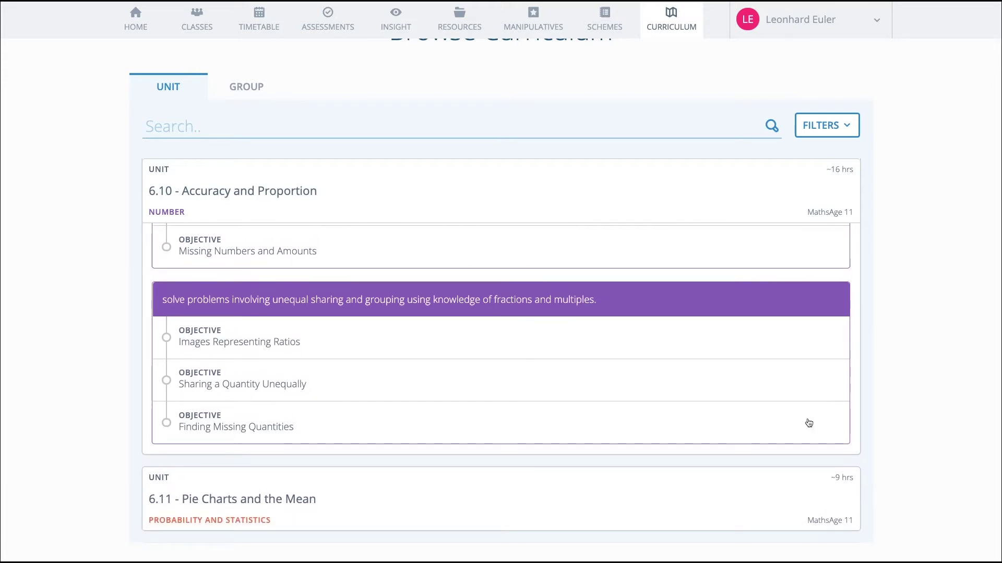
pyautogui.click(794, 348)
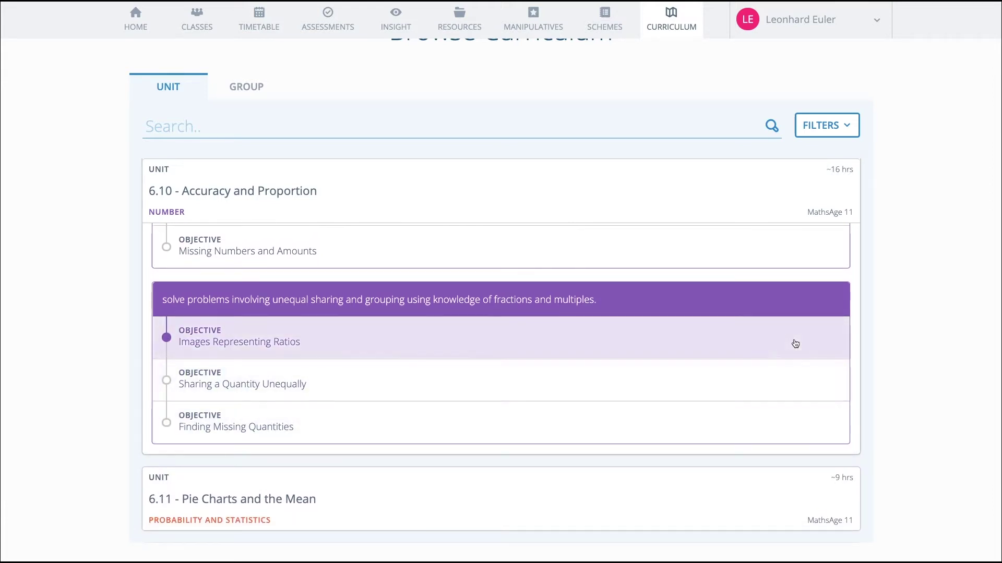
# Open the Images Representing Ratios details and review its Prerequisites & Dependants
pyautogui.click(795, 343)
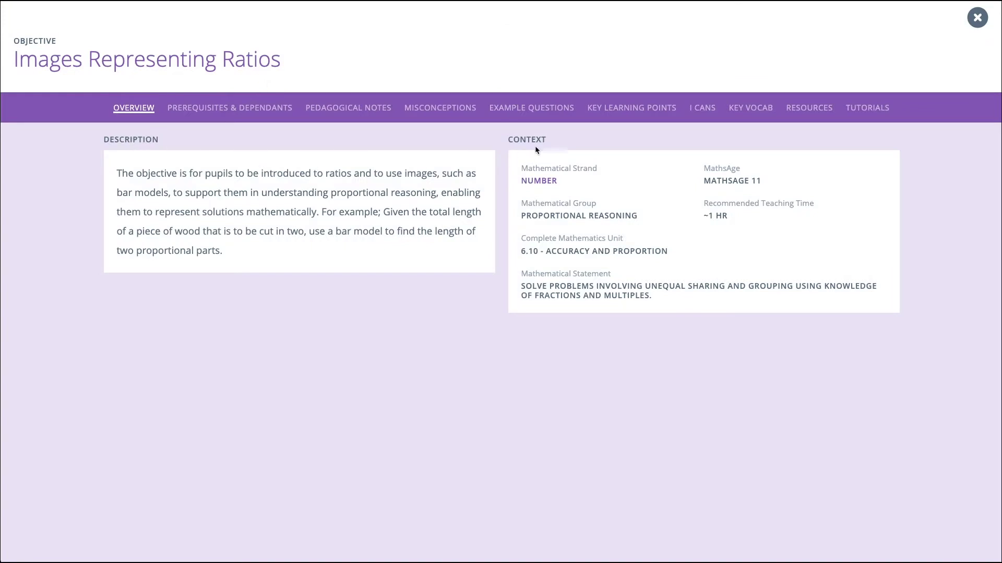
pyautogui.click(269, 109)
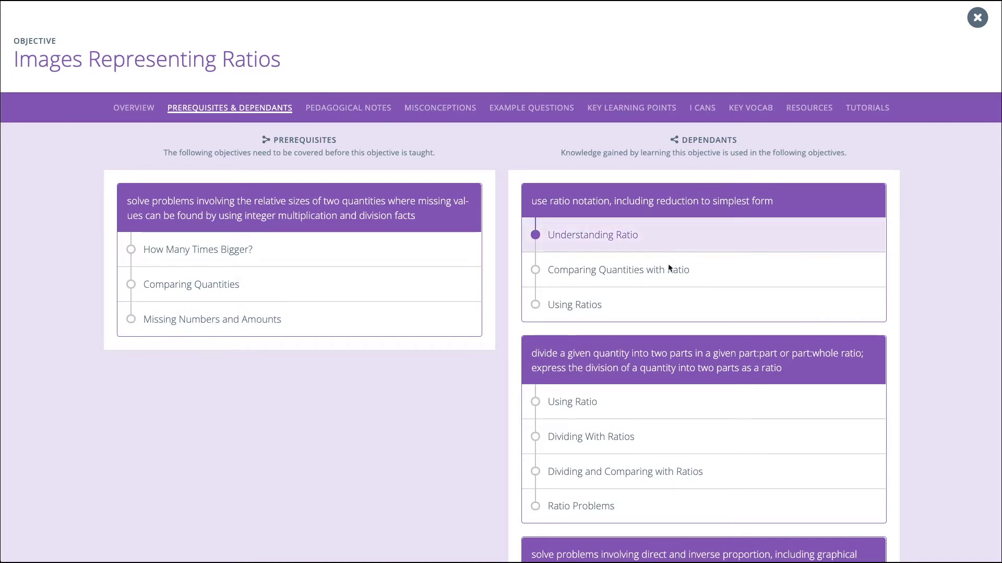
pyautogui.scroll(-3, 679, 313)
pyautogui.scroll(2, 666, 316)
pyautogui.scroll(1, 666, 316)
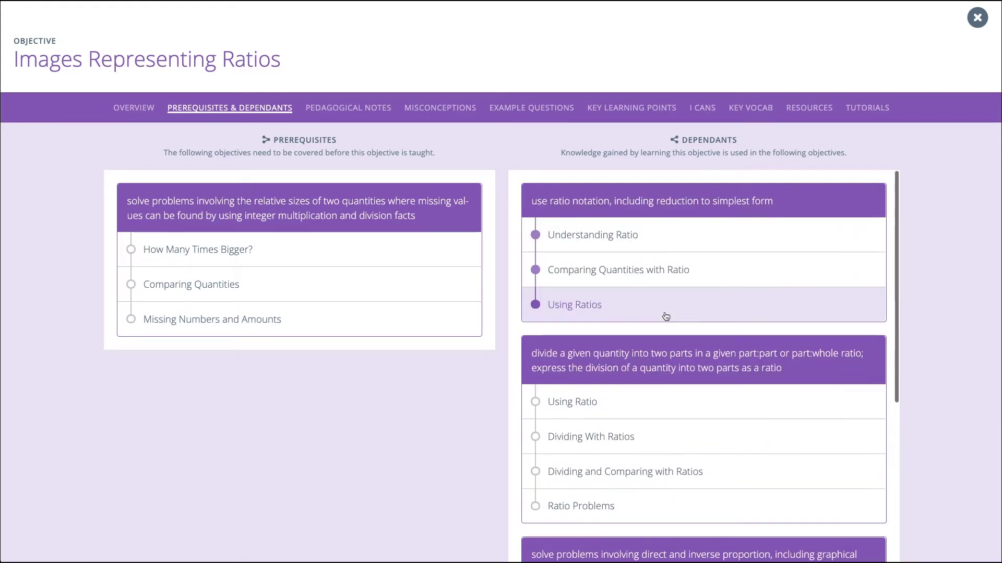
# Read the objective's Pedagogical Notes and Misconceptions, then show its Example Questions
pyautogui.click(387, 108)
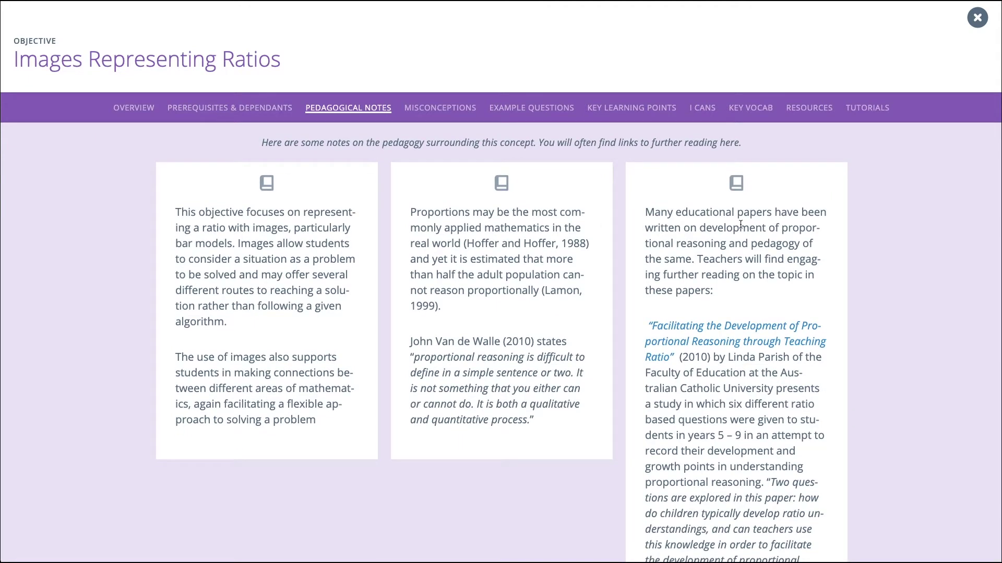
pyautogui.scroll(-3, 730, 339)
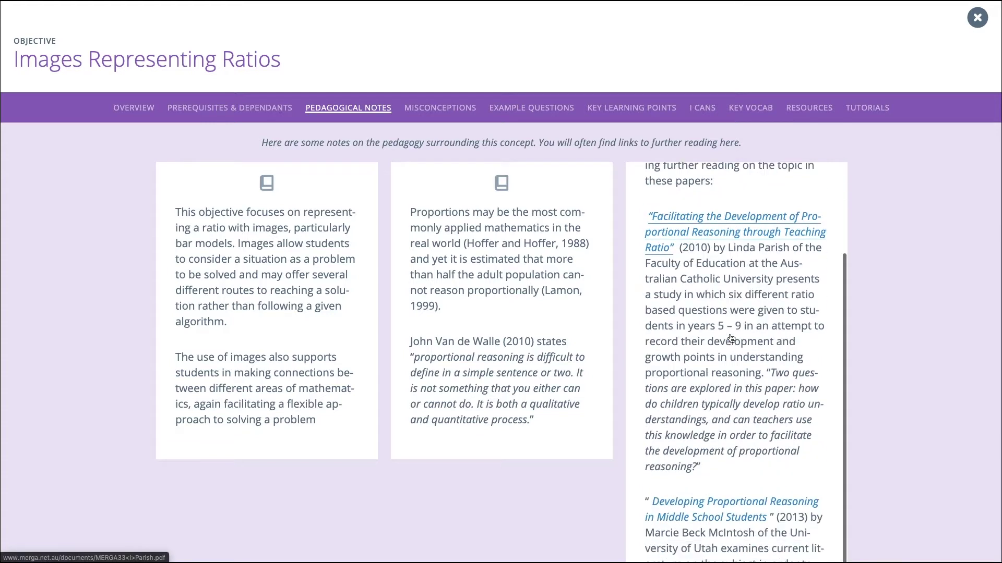
pyautogui.scroll(3, 720, 497)
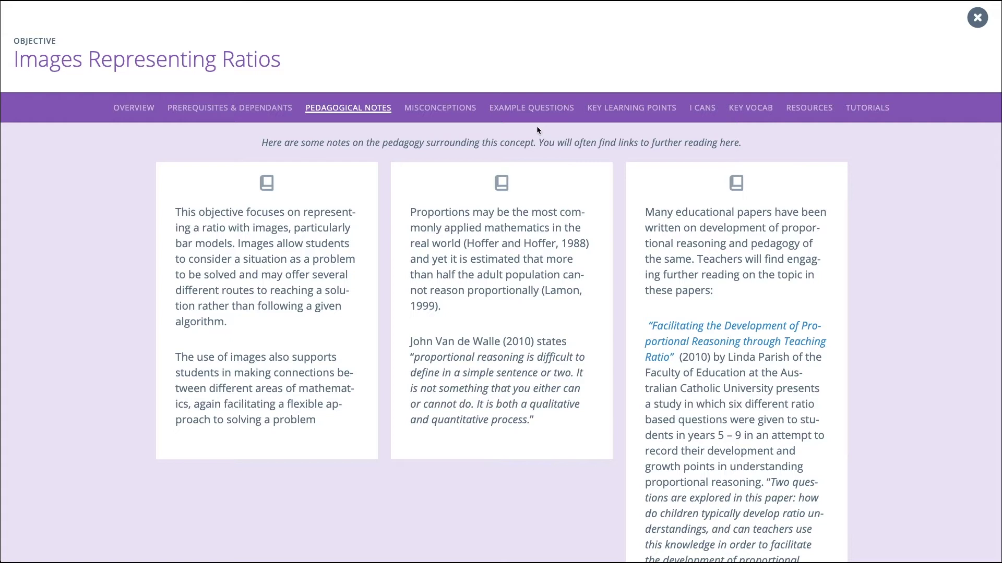
pyautogui.click(455, 108)
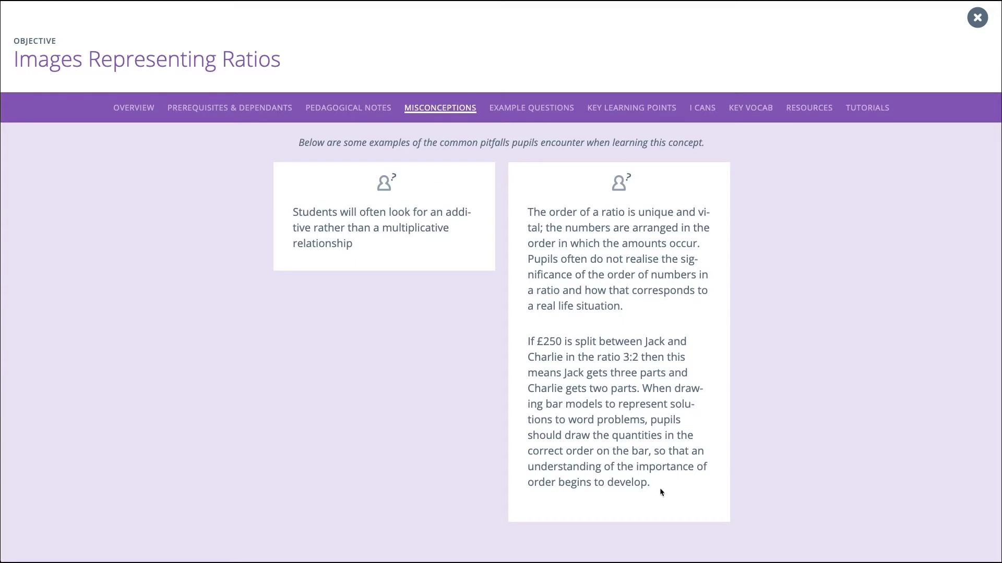
pyautogui.click(538, 108)
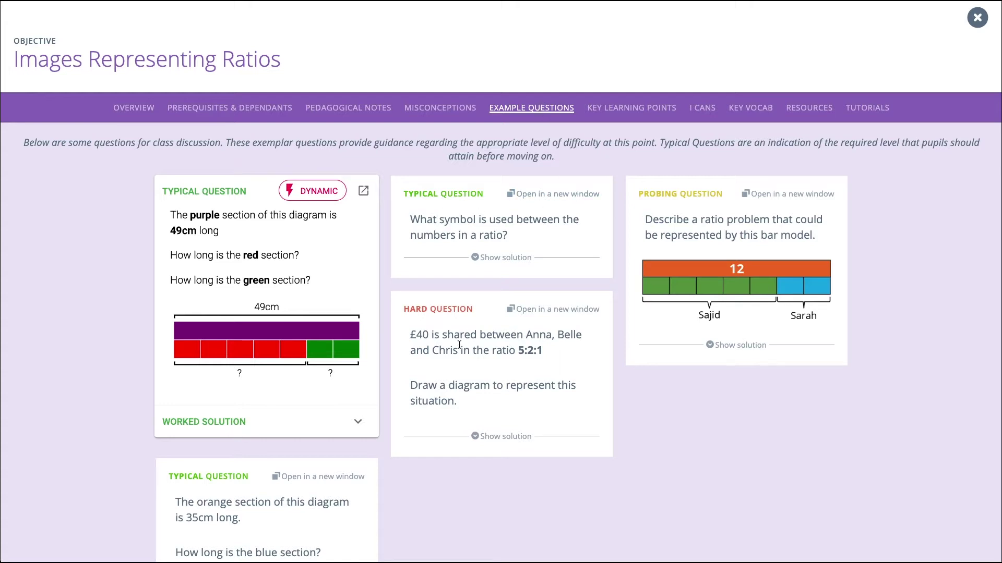
# Reveal the worked solution and regenerate the dynamic example question three times
pyautogui.click(332, 421)
pyautogui.scroll(-4, 331, 424)
pyautogui.scroll(1, 334, 424)
pyautogui.scroll(3, 334, 424)
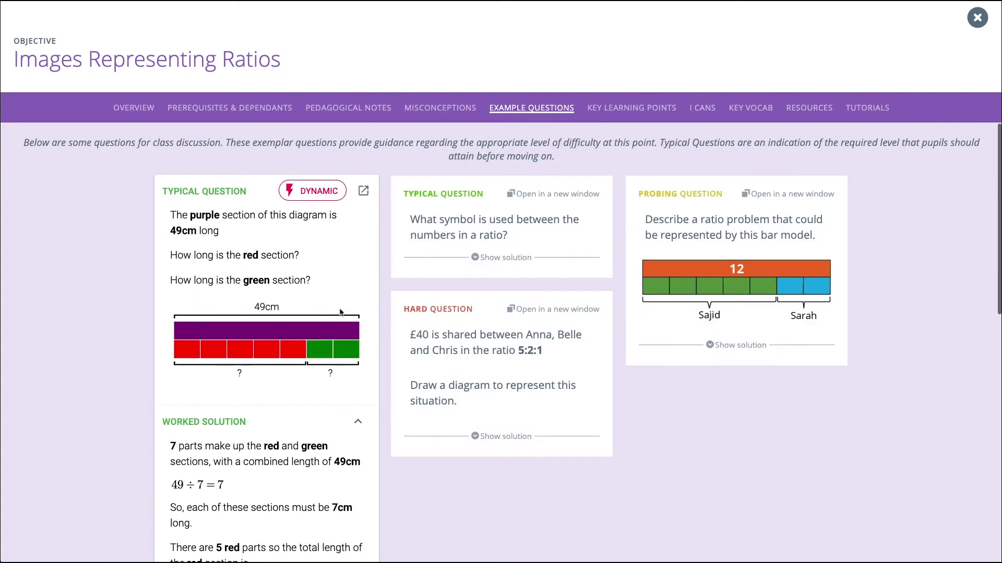
pyautogui.click(319, 191)
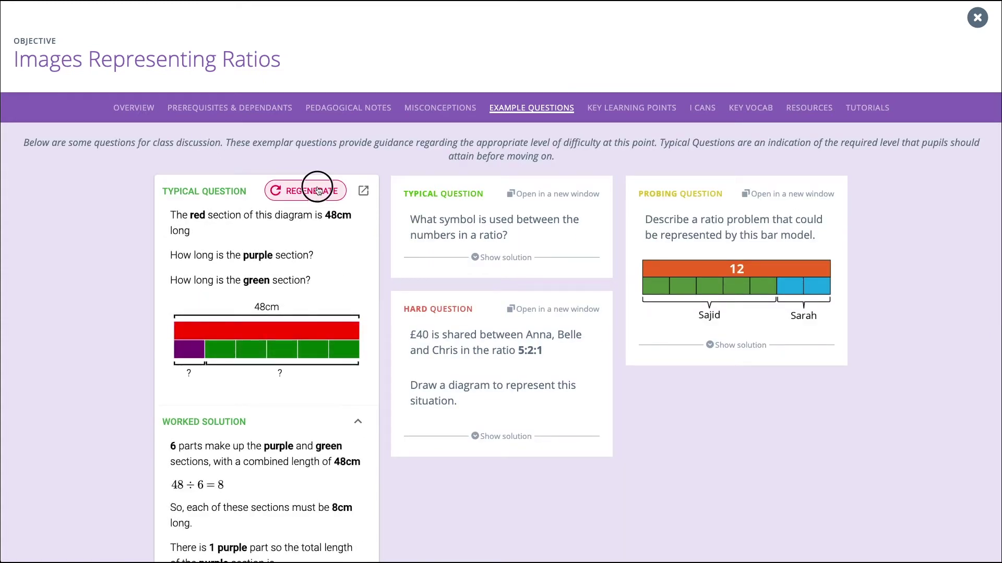
pyautogui.click(318, 191)
pyautogui.click(318, 191)
pyautogui.scroll(-1, 666, 137)
# Review Key Learning Points, I Cans, Key Vocab, Resources and the YouTube Tutorials
pyautogui.click(647, 105)
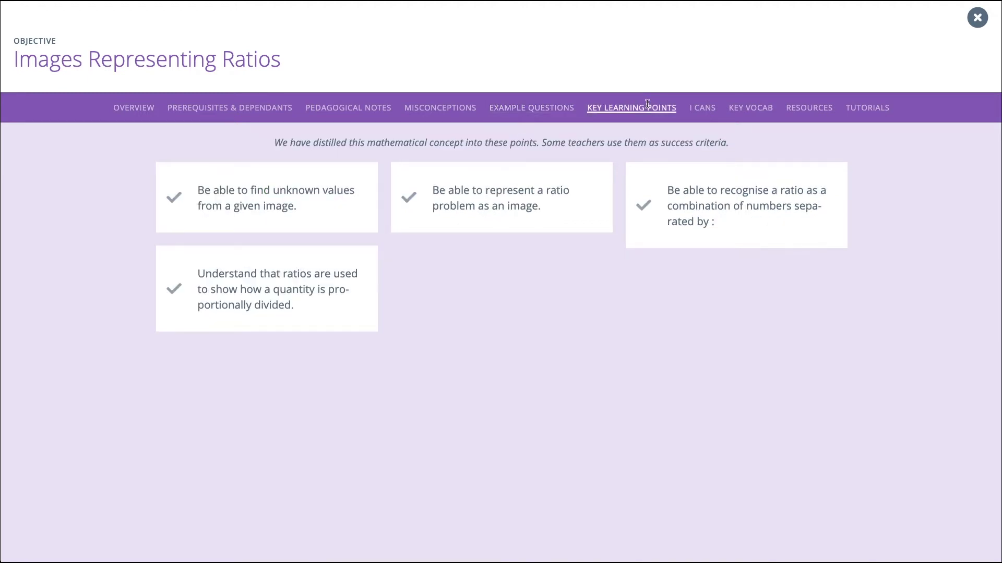
pyautogui.click(709, 109)
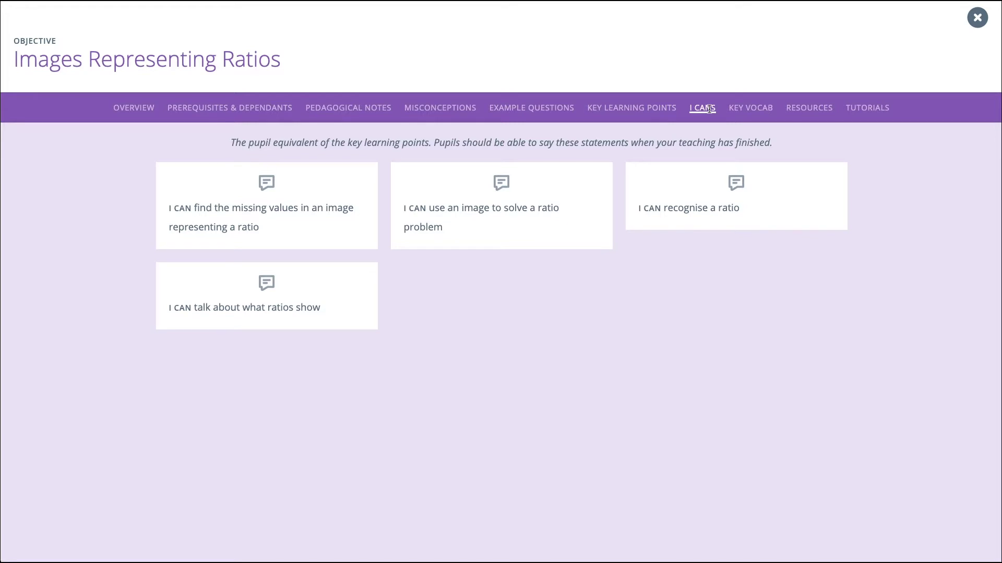
pyautogui.click(763, 105)
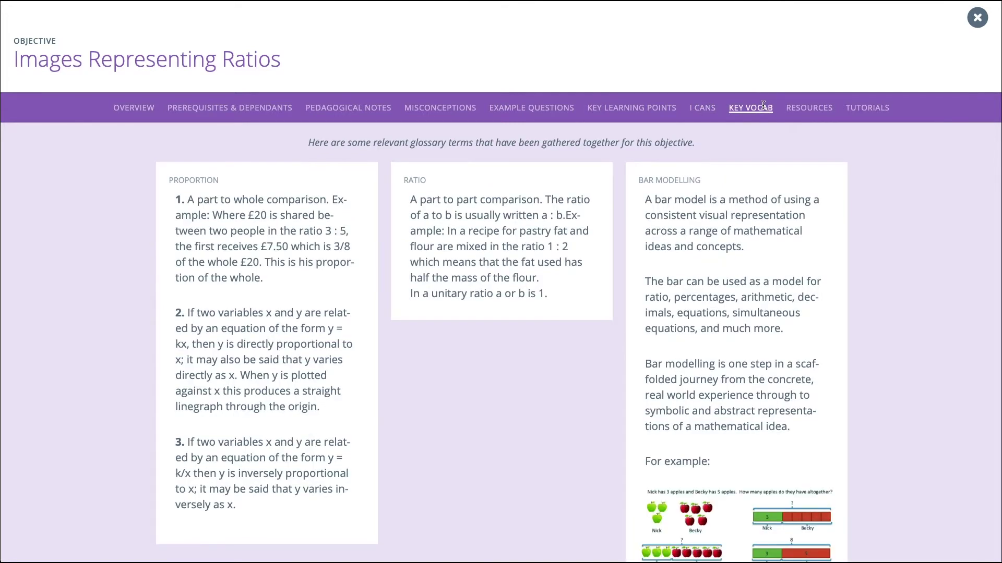
pyautogui.scroll(-2, 759, 297)
pyautogui.scroll(2, 759, 297)
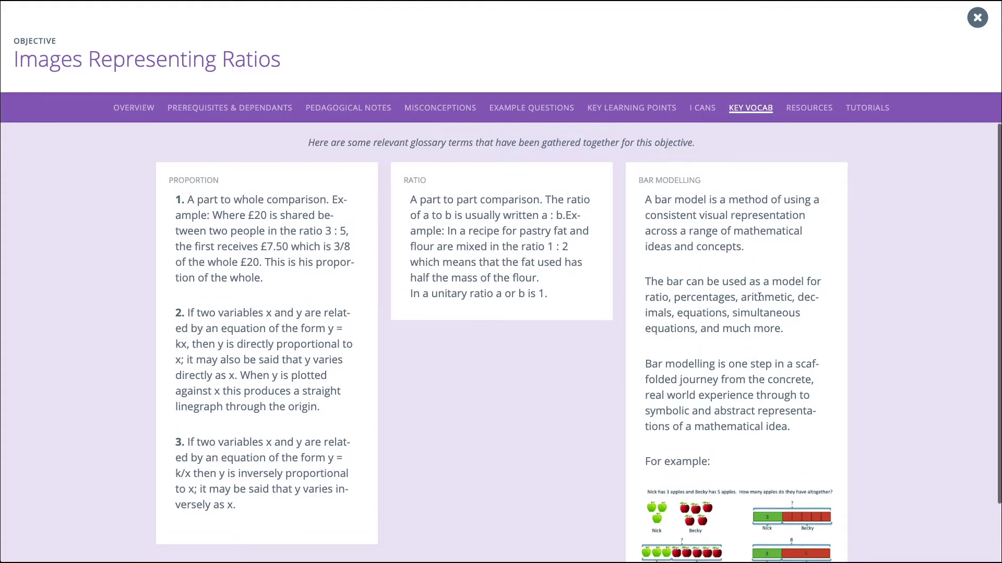
pyautogui.click(815, 109)
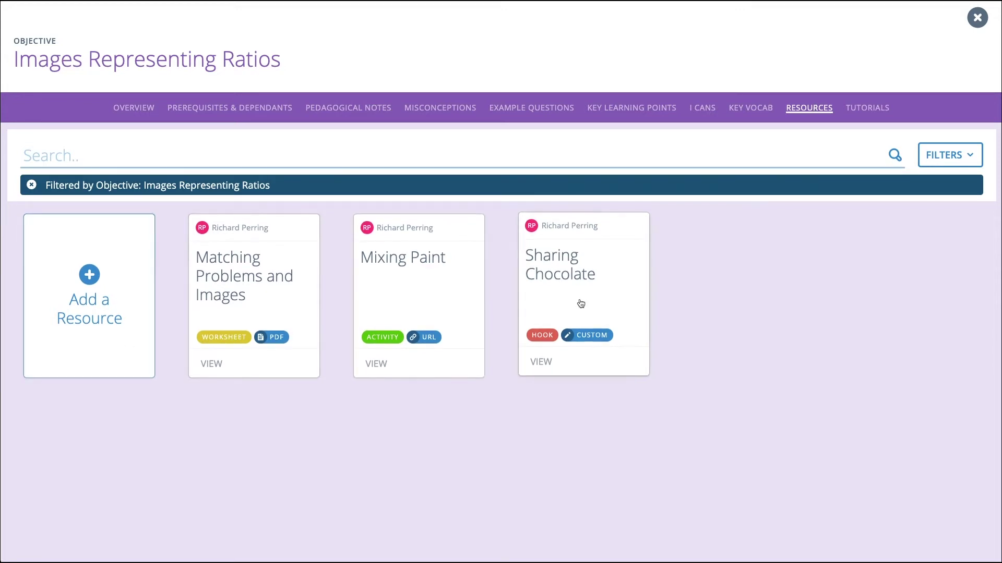
pyautogui.click(866, 109)
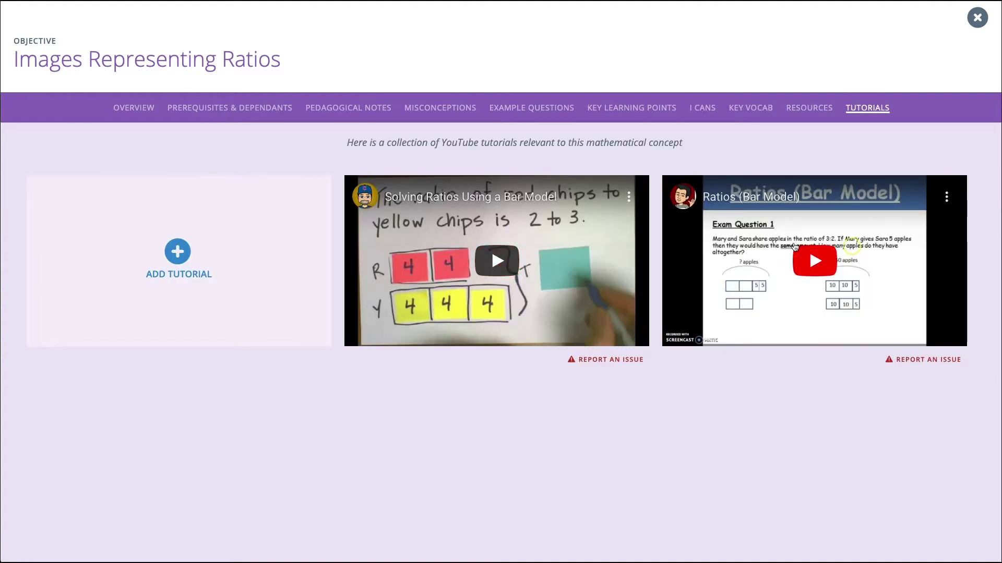
pyautogui.press('Escape')
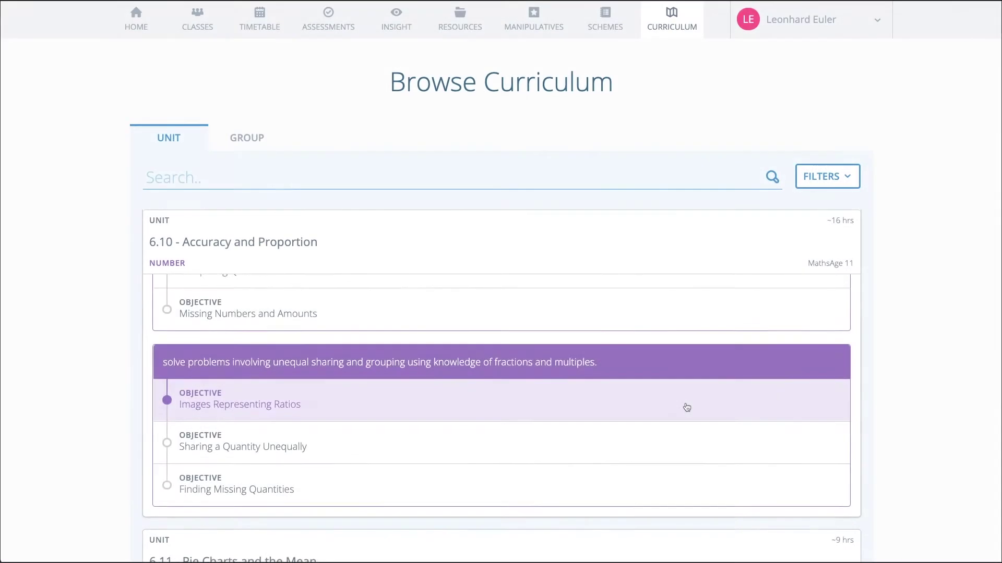
pyautogui.scroll(5, 686, 408)
pyautogui.scroll(5, 687, 407)
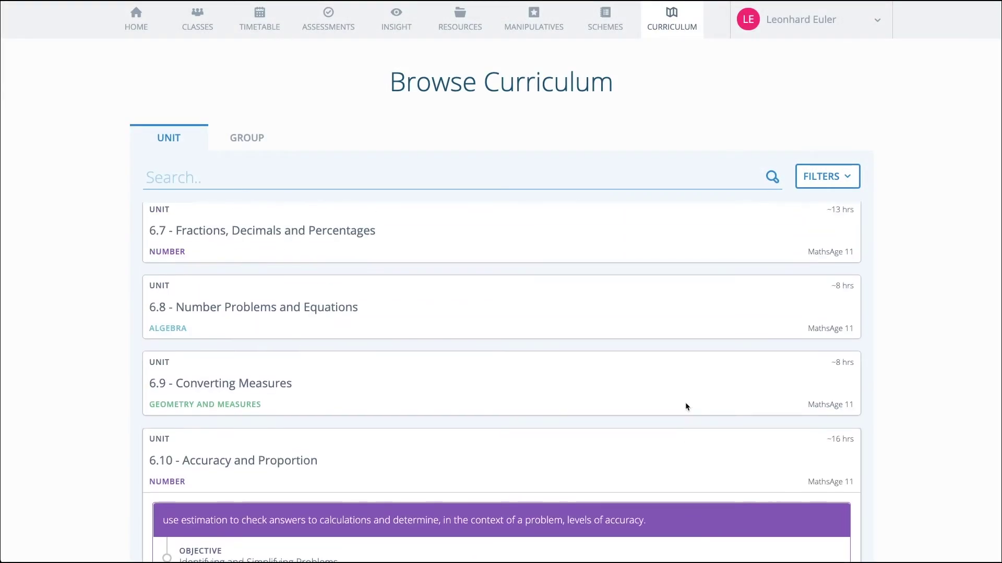
pyautogui.scroll(20, 683, 339)
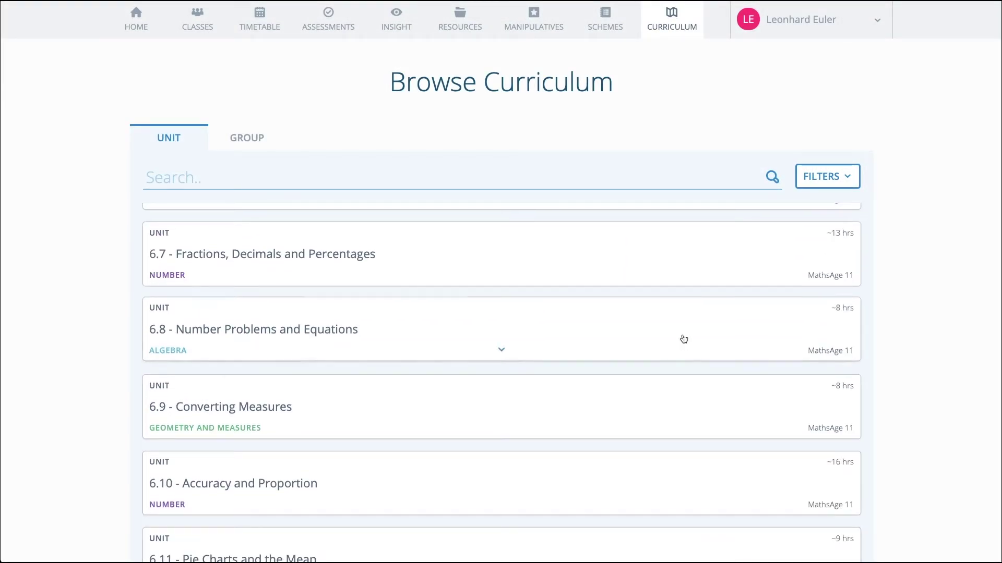
pyautogui.scroll(8, 682, 338)
pyautogui.scroll(-20, 684, 339)
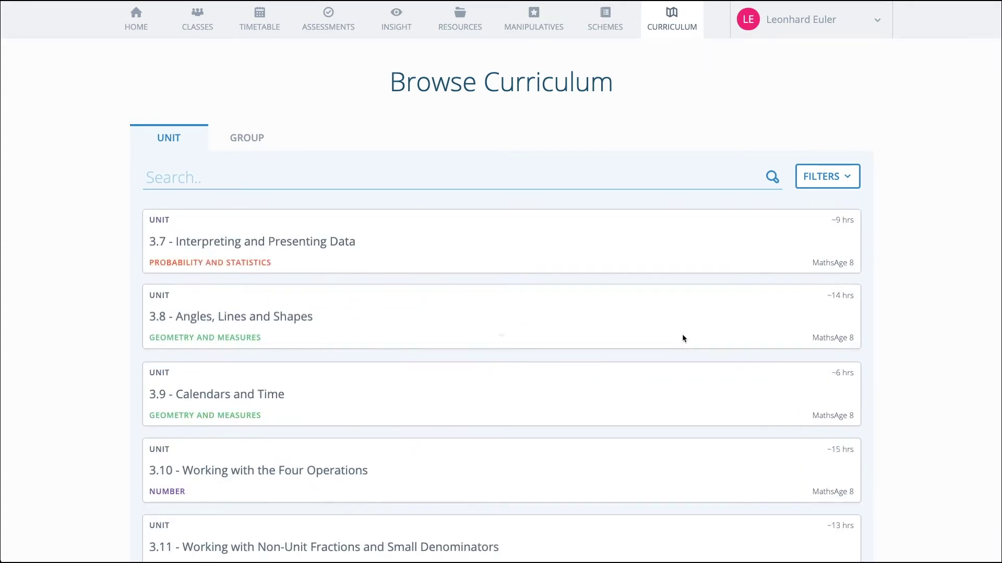
pyautogui.scroll(-20, 682, 339)
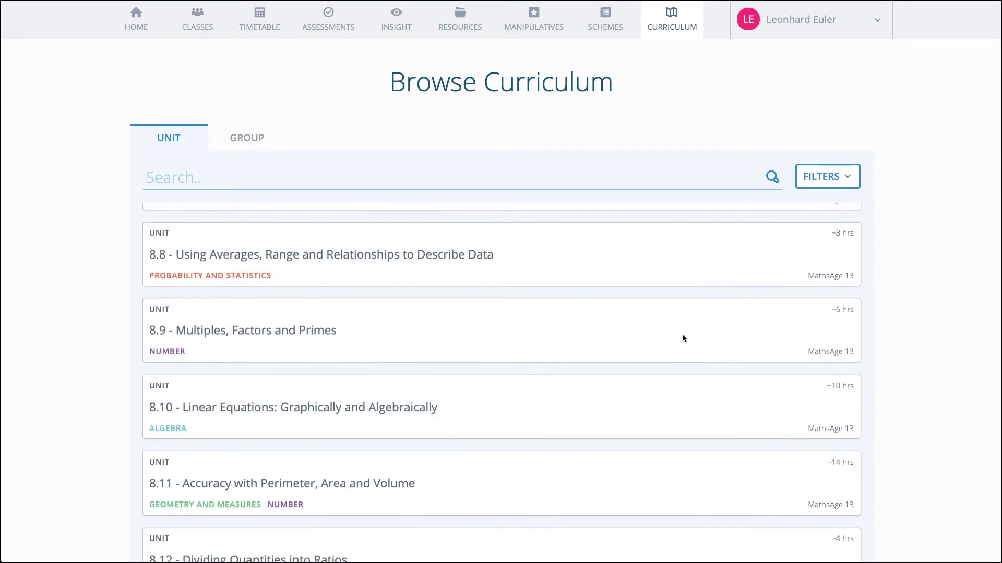
pyautogui.scroll(-20, 682, 339)
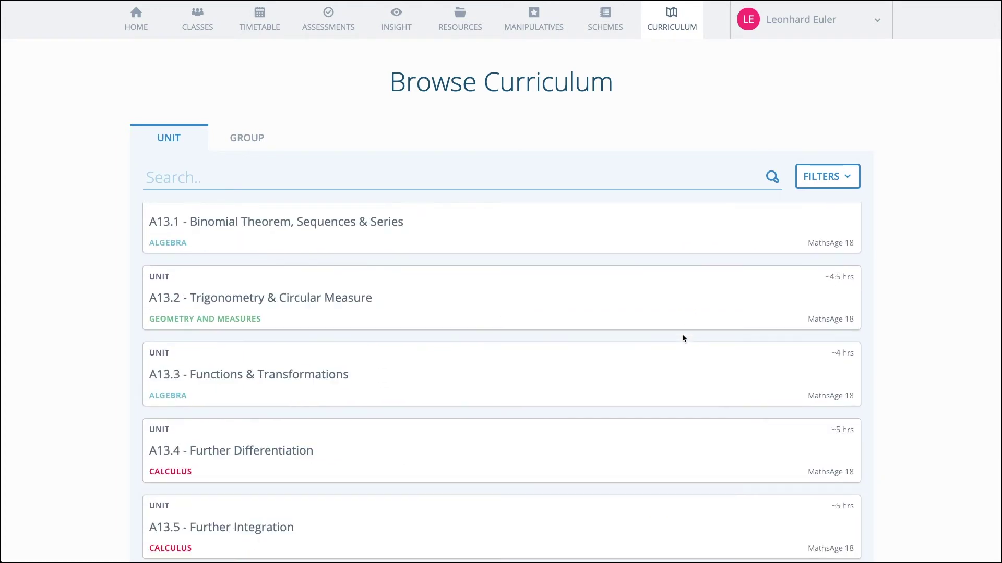
pyautogui.scroll(-20, 682, 339)
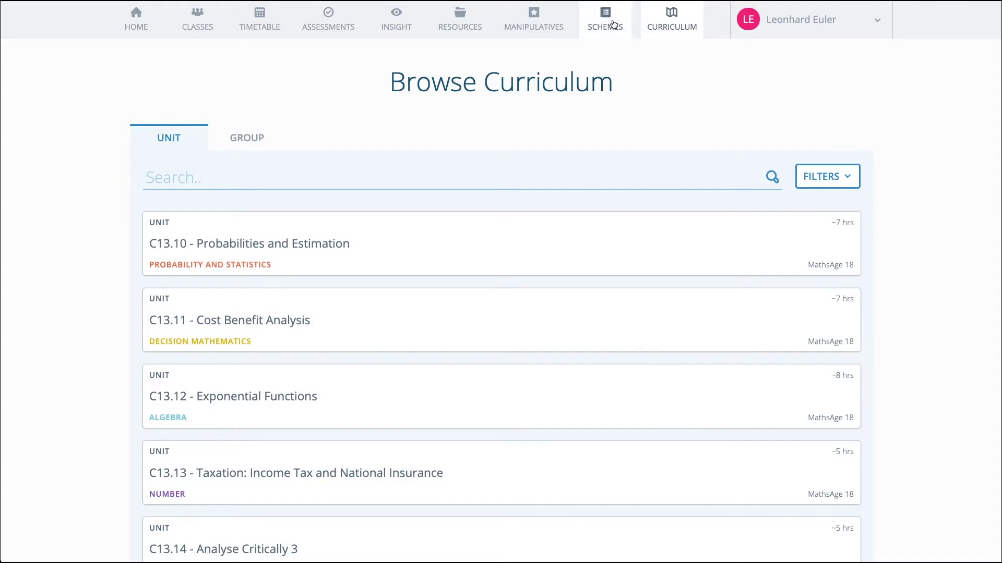
# Add the Sample Spaces objective to the Friday 9Ma2 lesson from the Timetable
pyautogui.click(263, 29)
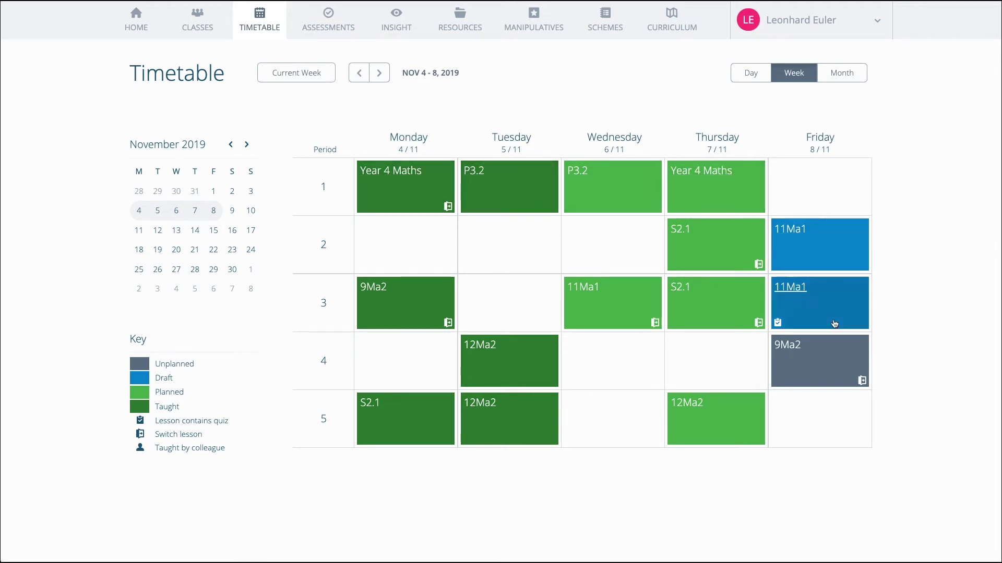
pyautogui.click(830, 363)
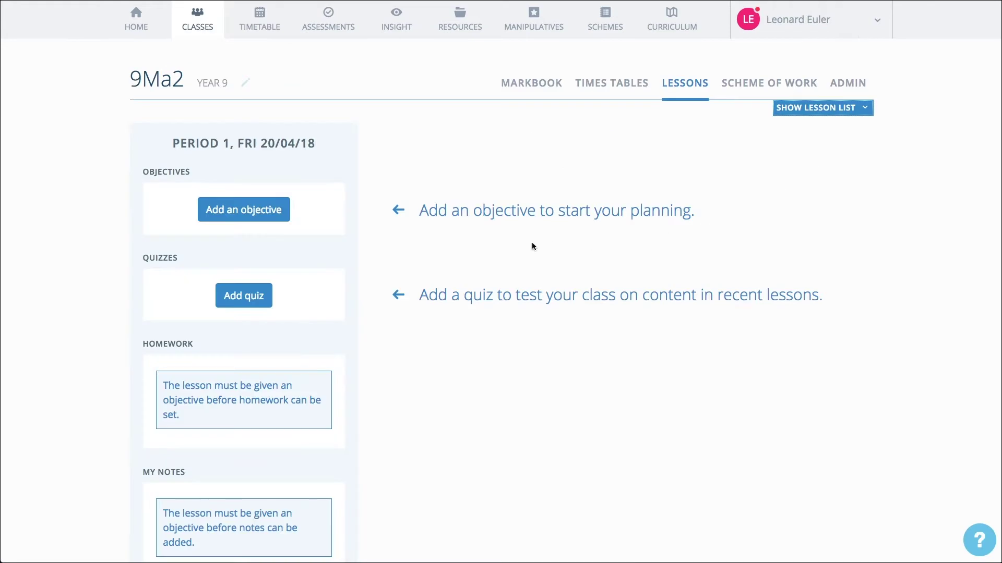
pyautogui.click(287, 215)
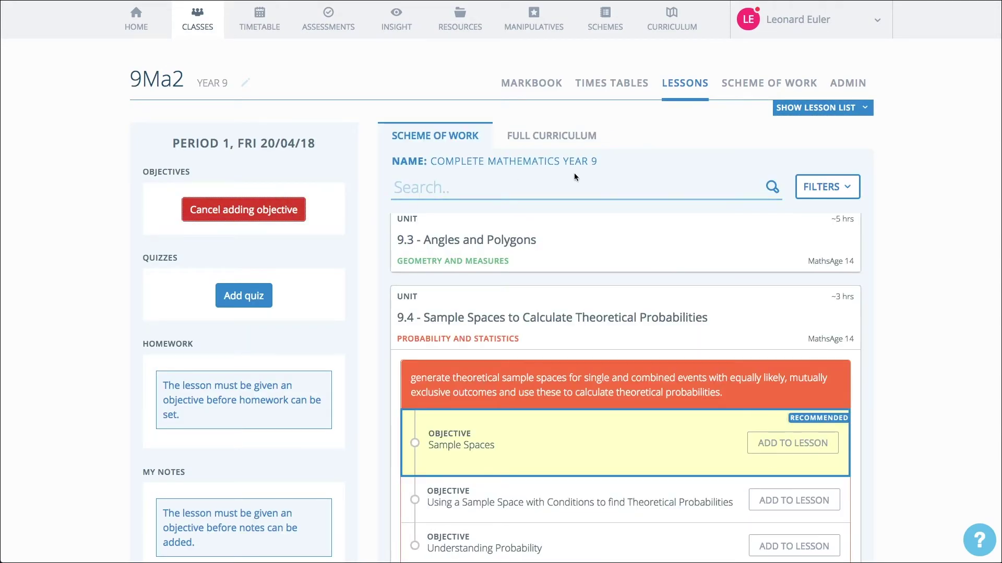
pyautogui.scroll(5, 612, 368)
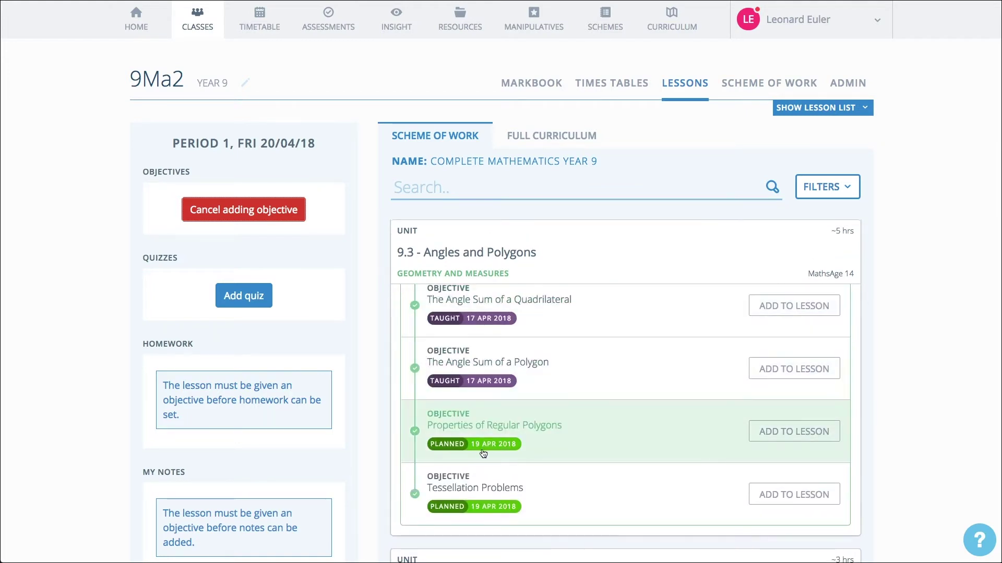
pyautogui.scroll(-1, 481, 449)
pyautogui.scroll(-3, 481, 449)
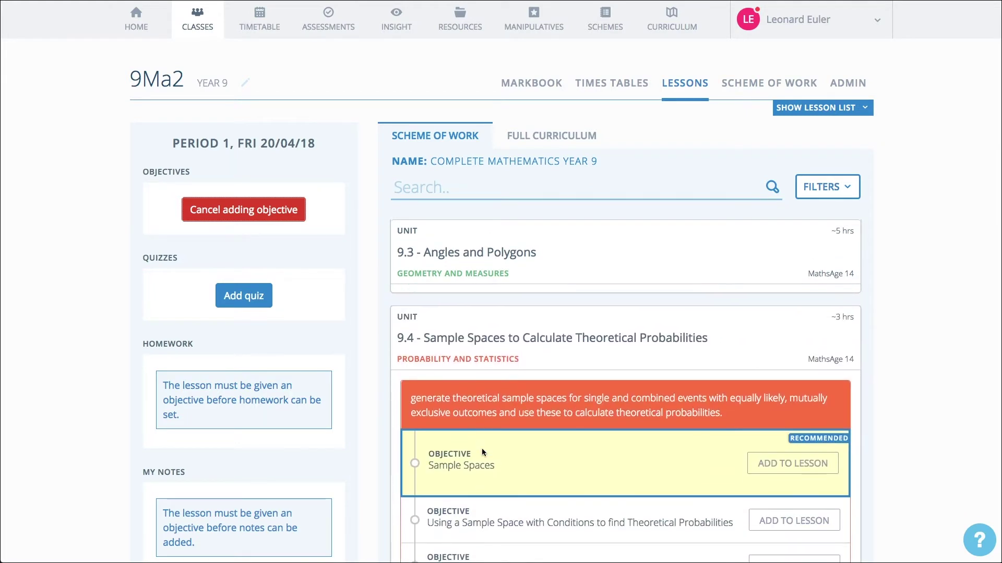
pyautogui.click(809, 452)
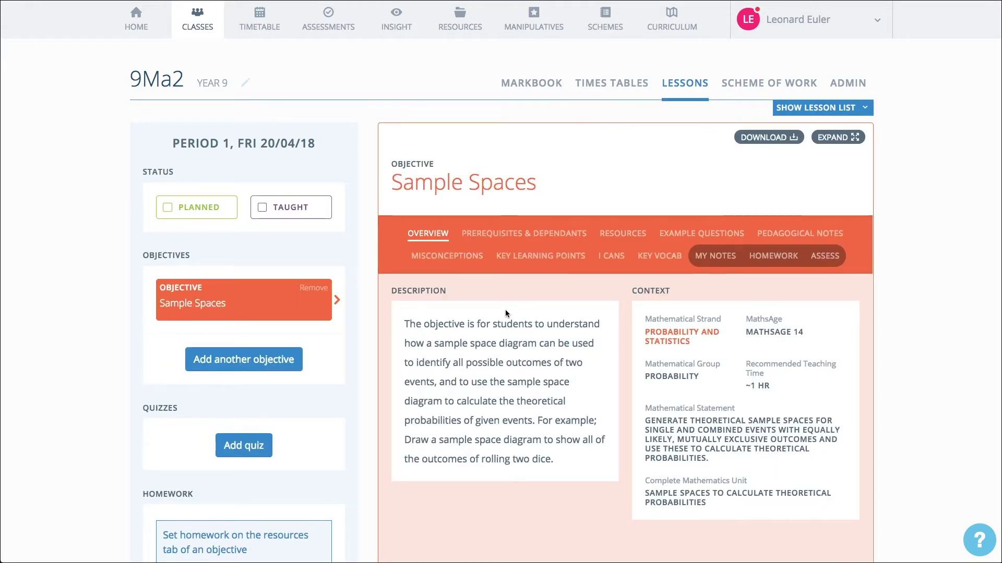
# Review the Sample Spaces tabs, from Prerequisites through Key Vocab, ending on My Notes
pyautogui.click(485, 236)
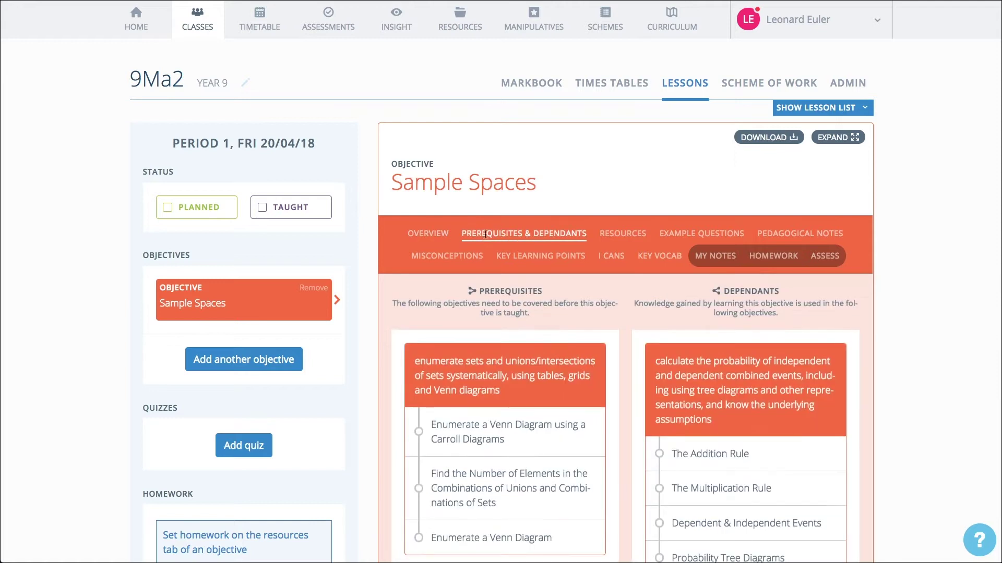
pyautogui.click(619, 238)
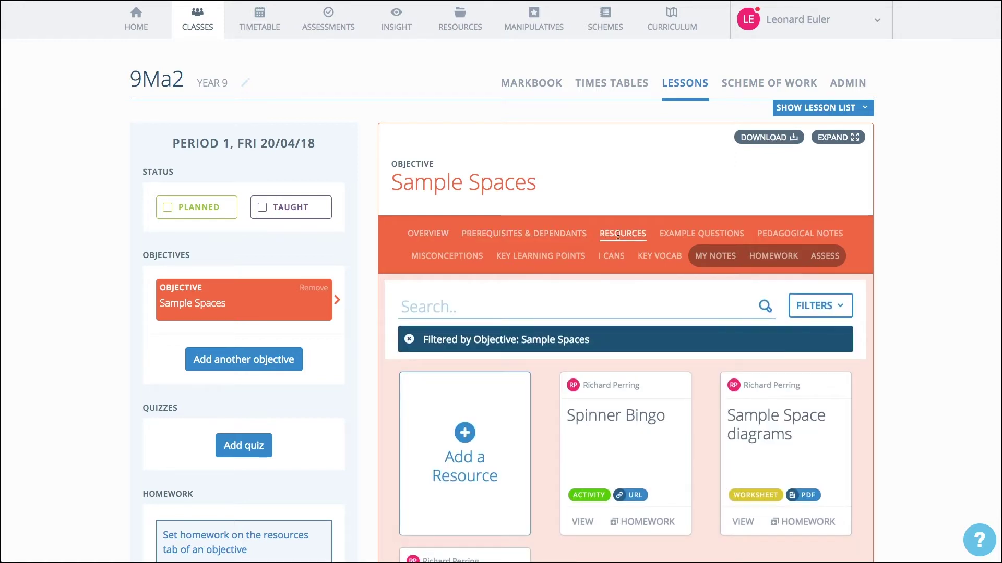
pyautogui.click(678, 235)
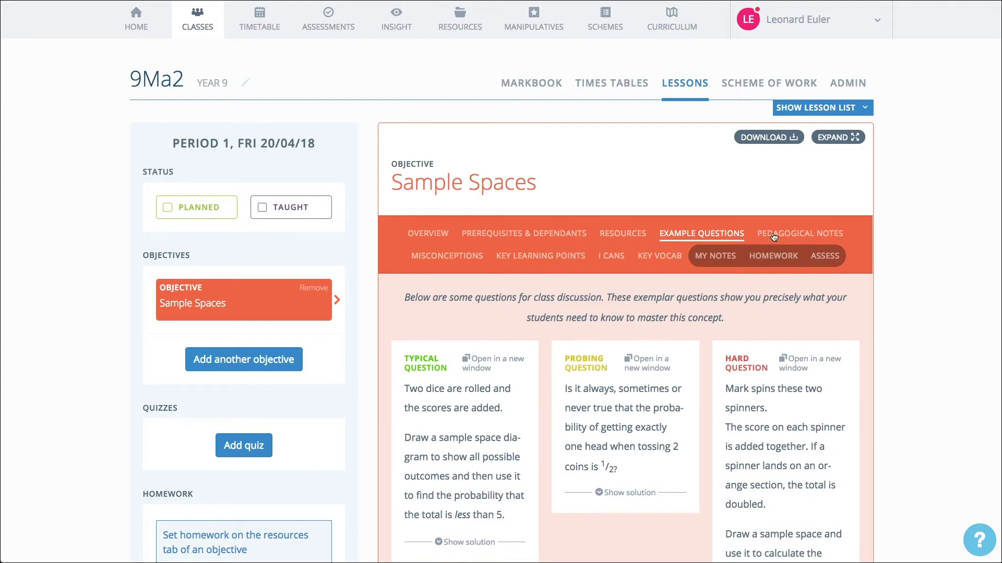
pyautogui.click(773, 236)
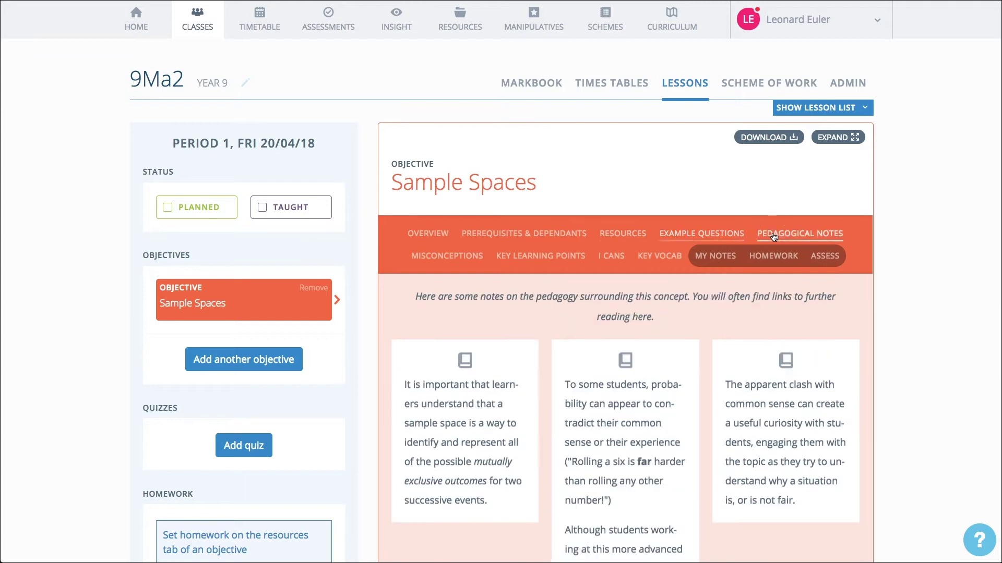
pyautogui.click(427, 259)
pyautogui.click(520, 260)
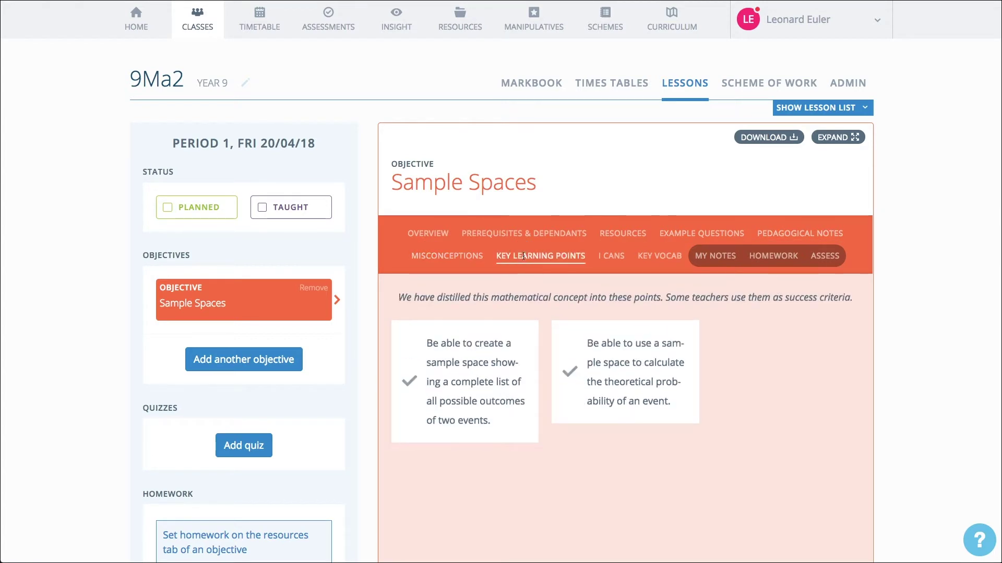
pyautogui.click(613, 261)
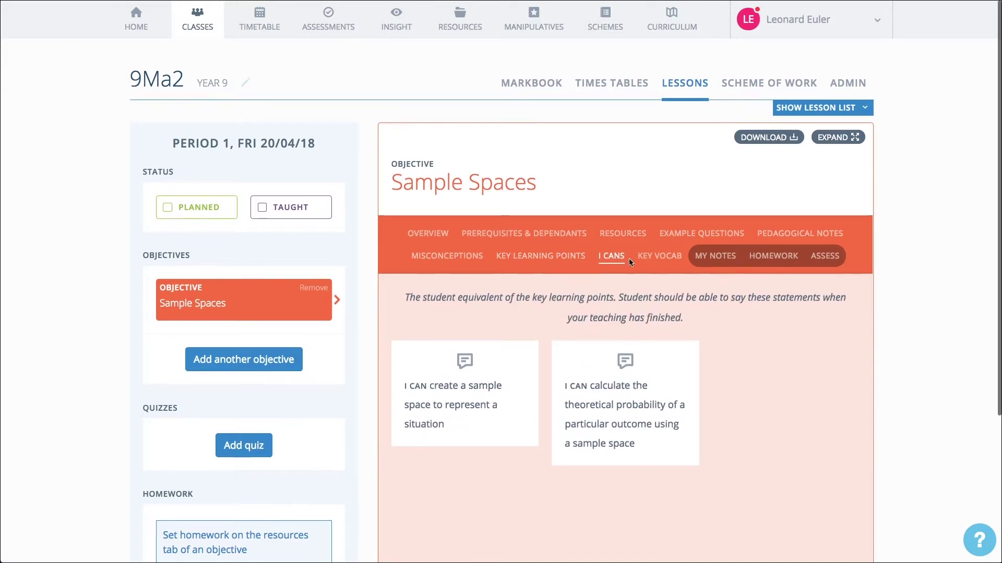
pyautogui.click(660, 261)
pyautogui.click(698, 262)
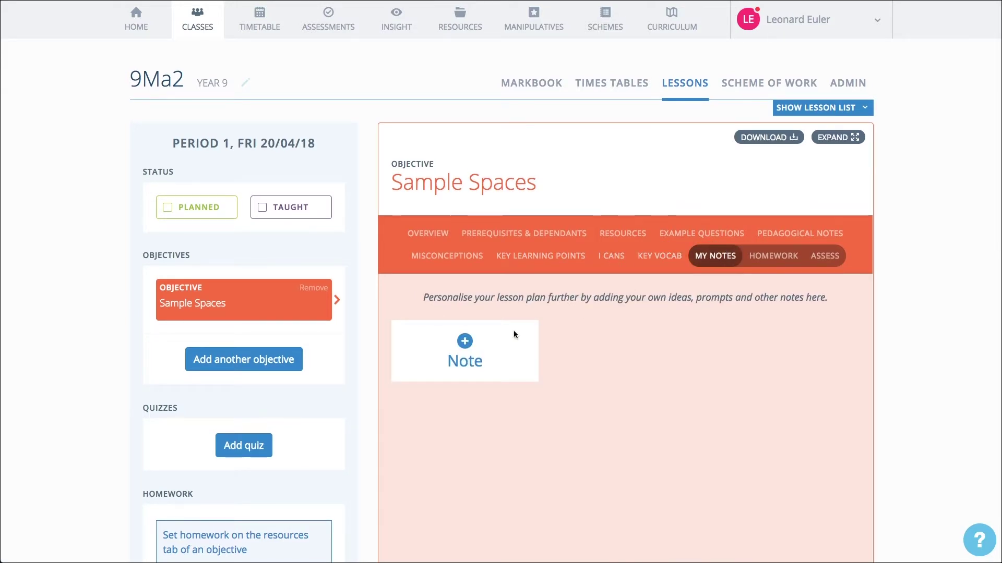
# Save the teaching note 'This is a note' to the Sample Spaces lesson
pyautogui.click(465, 343)
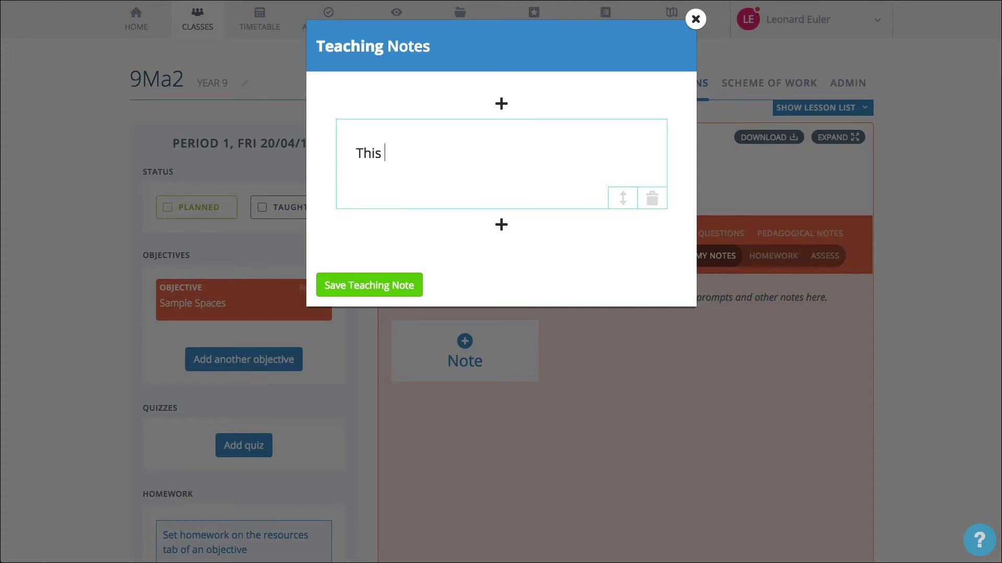
pyautogui.click(375, 287)
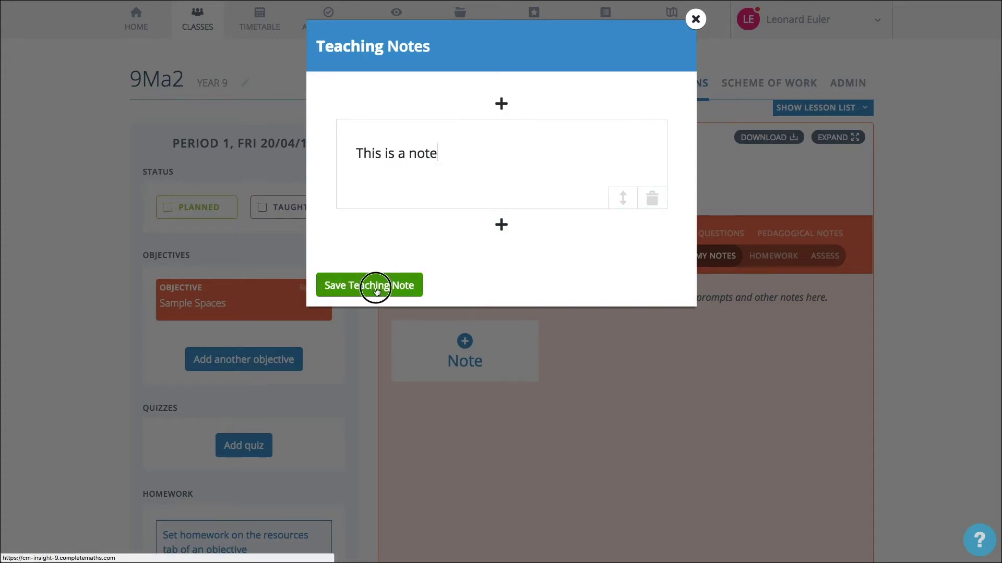
pyautogui.scroll(-4, 390, 393)
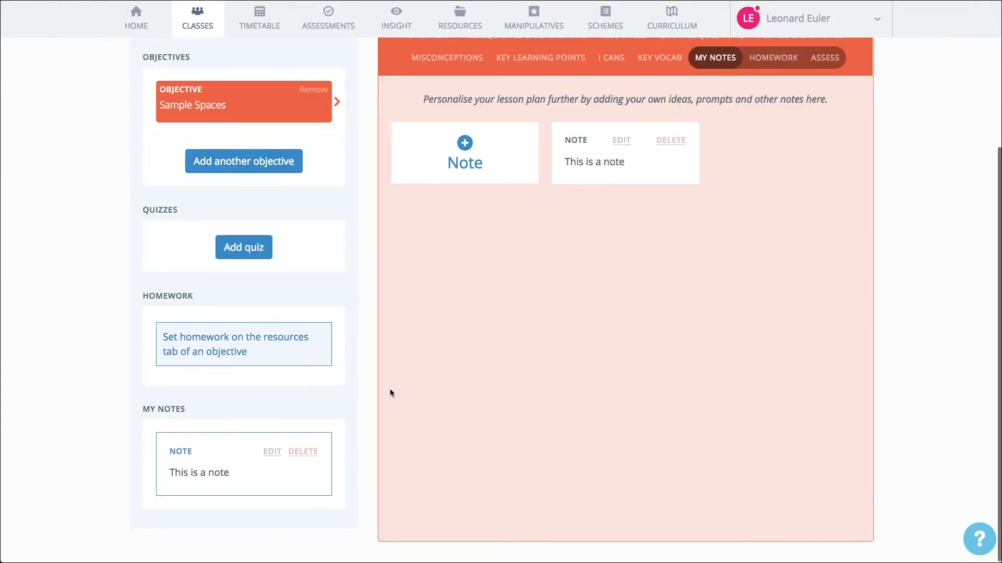
pyautogui.scroll(4, 203, 419)
# Set Sample Space diagrams as homework, available 2 May and due 9 May
pyautogui.click(787, 246)
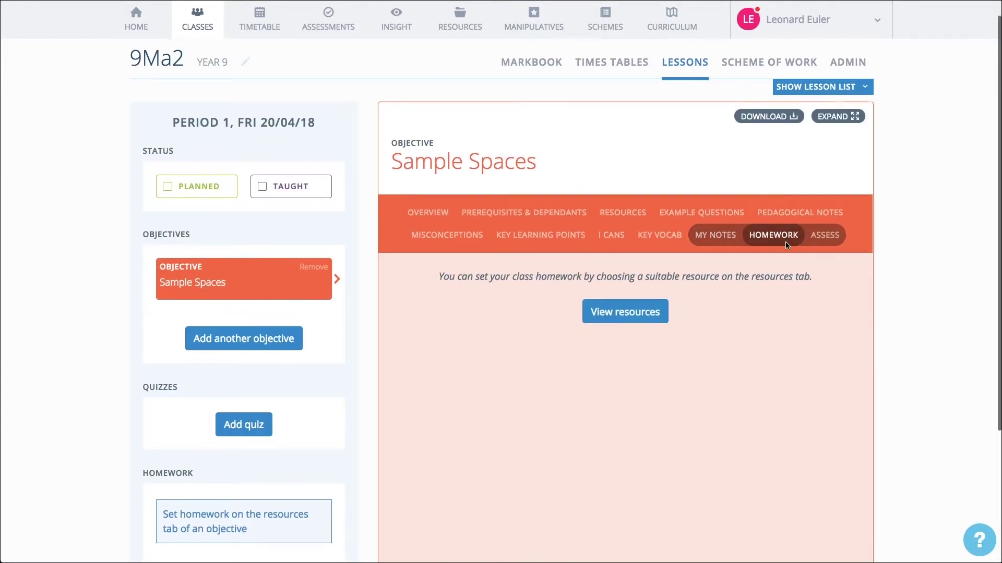
pyautogui.click(647, 314)
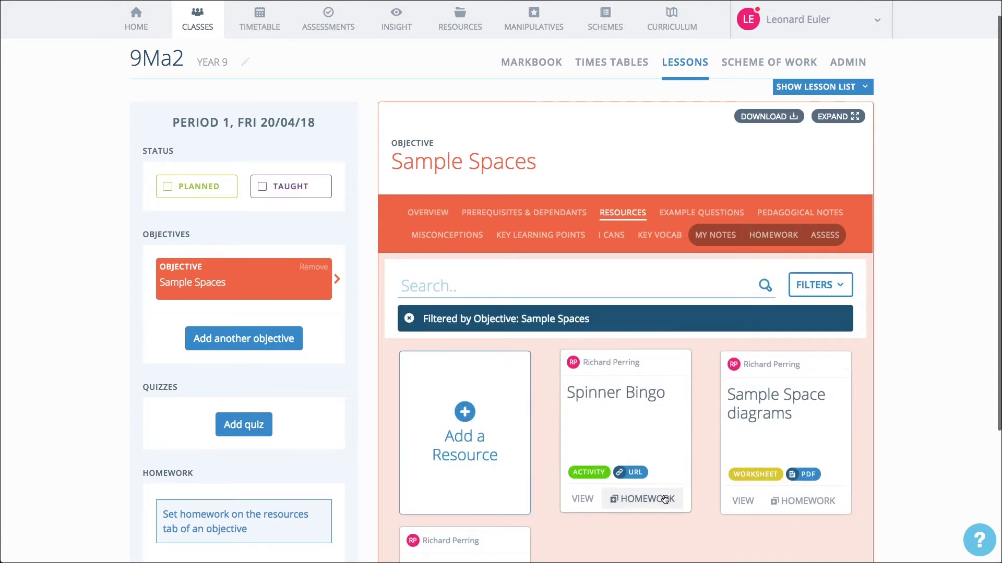
pyautogui.click(787, 501)
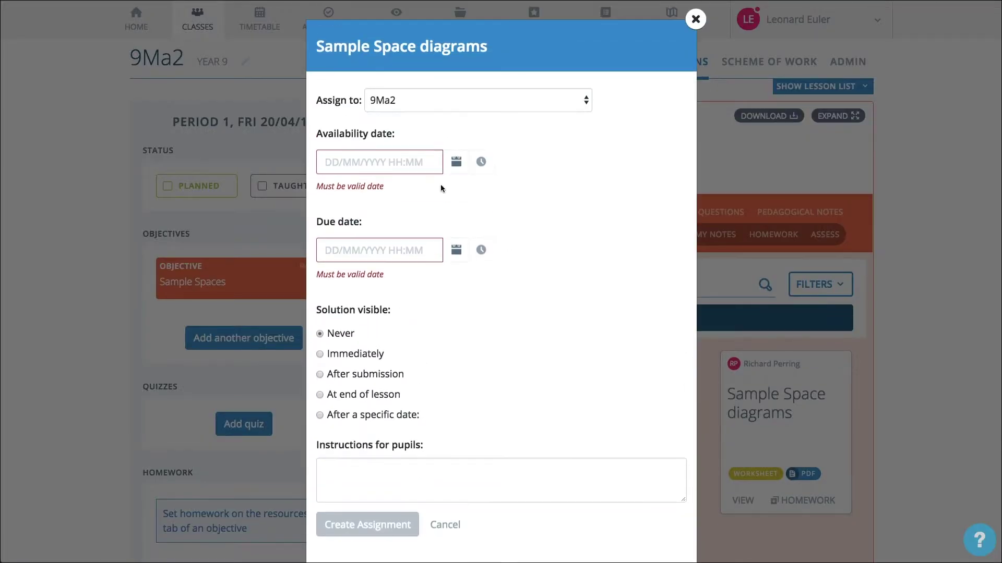
pyautogui.click(459, 160)
pyautogui.click(407, 230)
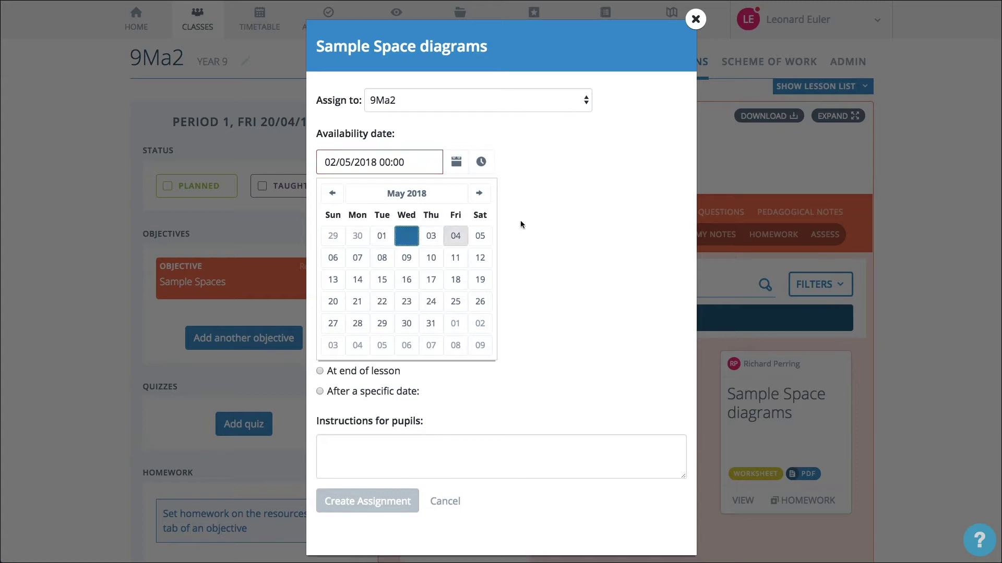
pyautogui.click(549, 217)
pyautogui.click(447, 230)
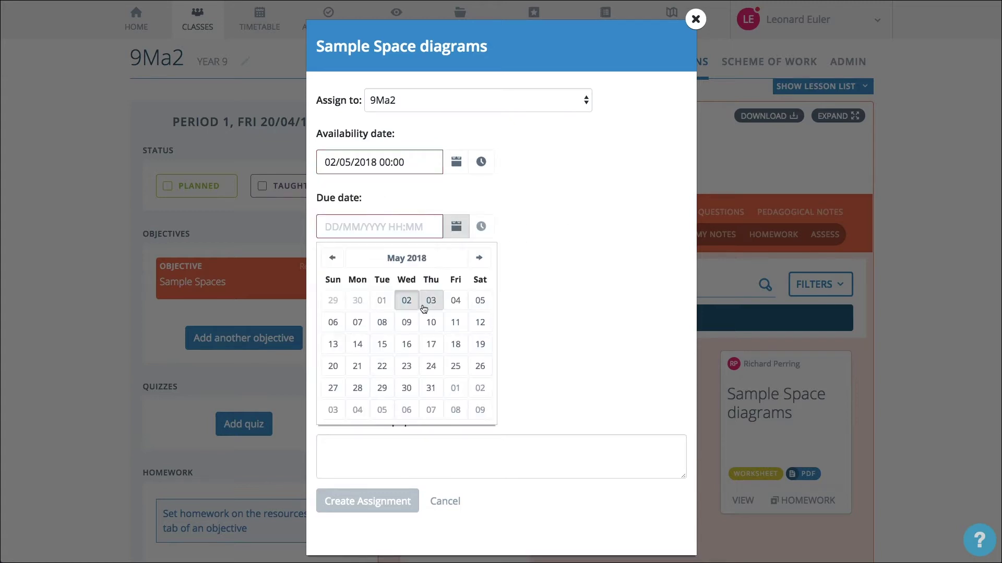
pyautogui.click(407, 322)
pyautogui.click(550, 283)
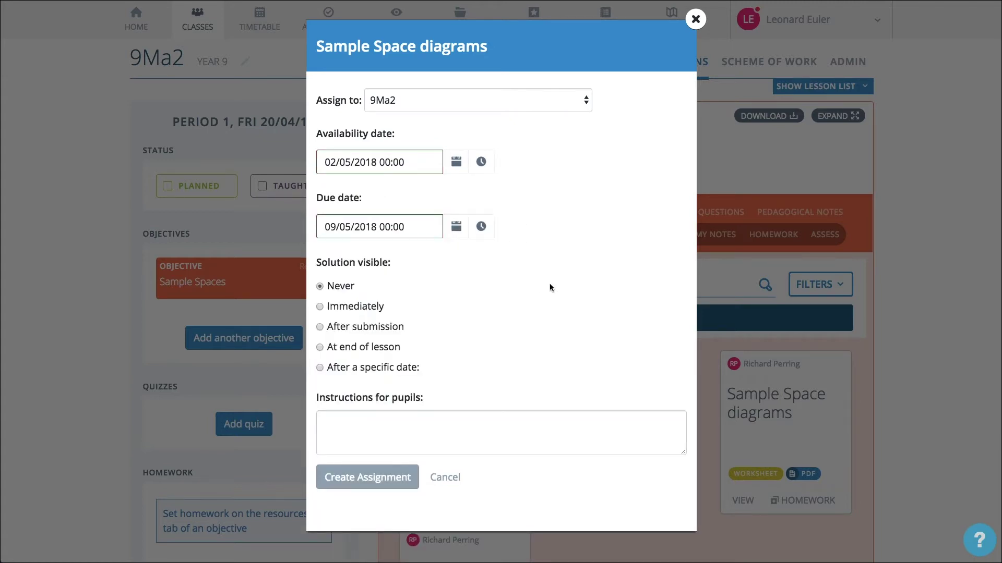
pyautogui.click(369, 445)
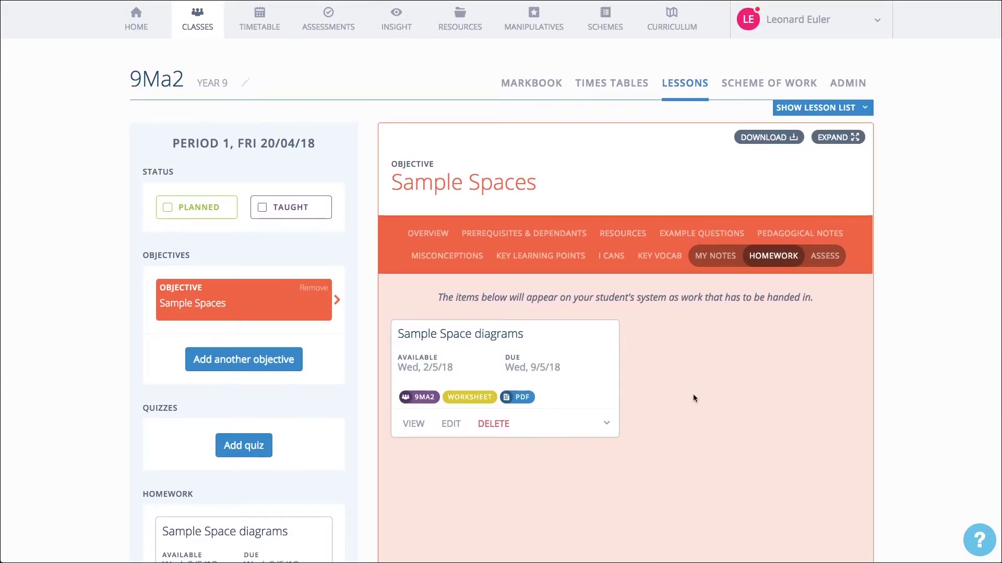
# Judge pupils on Sample Spaces: Emerging, Proficient, Emerging, No Evidence, Secure, Secure, near Proficient
pyautogui.click(824, 257)
pyautogui.scroll(-3, 779, 372)
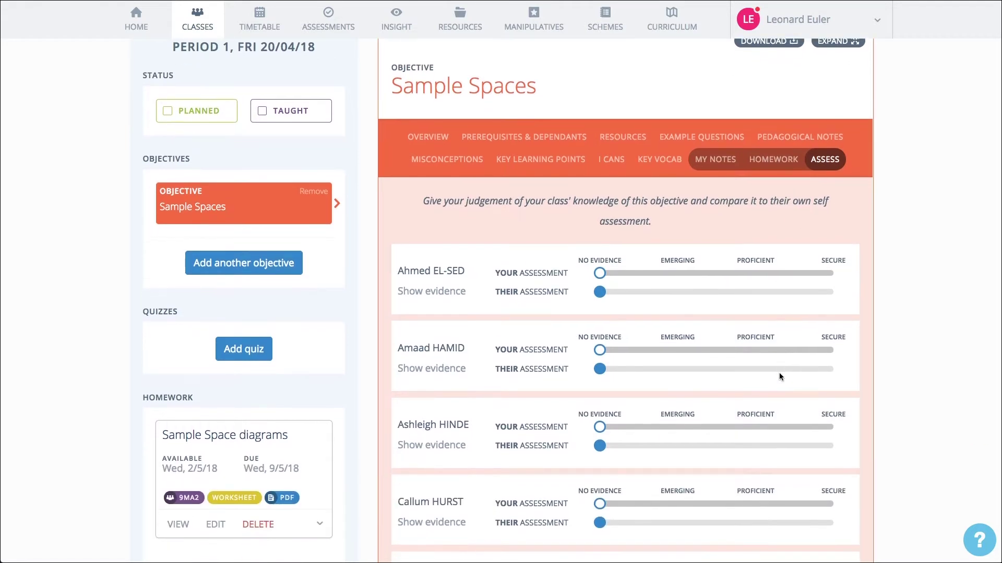
pyautogui.click(673, 274)
pyautogui.click(755, 350)
pyautogui.scroll(-3, 748, 388)
pyautogui.click(676, 354)
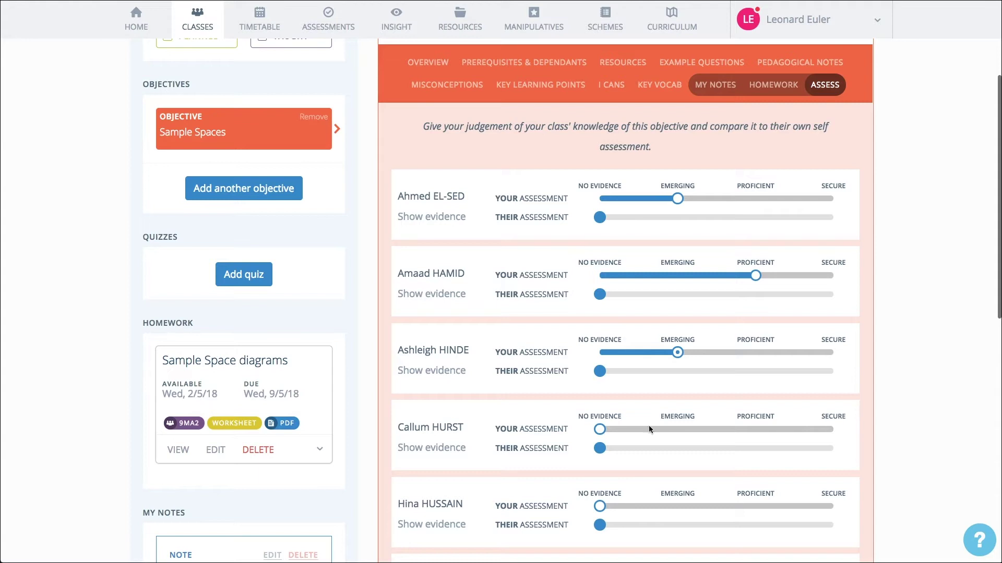
pyautogui.click(599, 429)
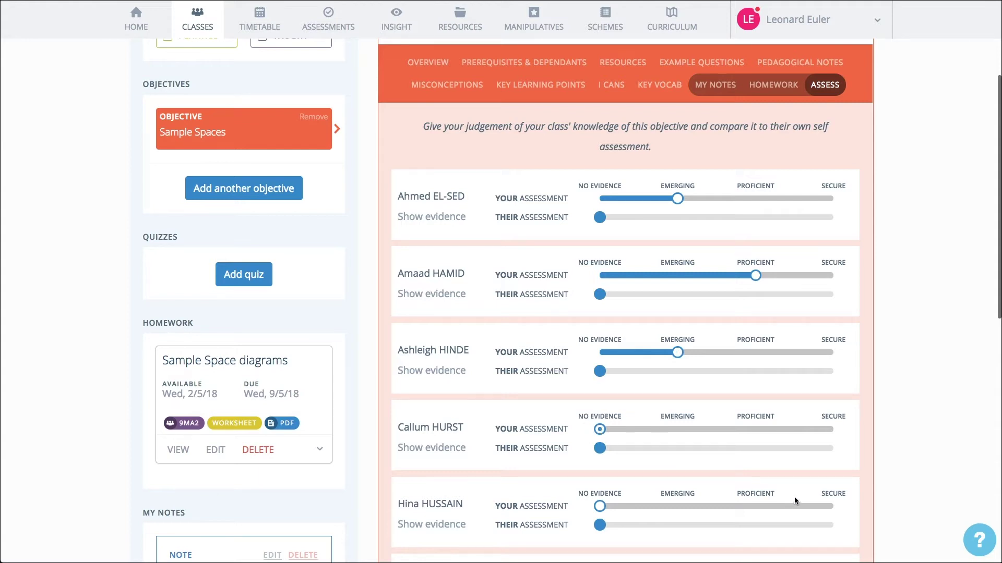
pyautogui.click(830, 508)
pyautogui.scroll(-5, 796, 510)
pyautogui.click(830, 453)
pyautogui.click(756, 529)
pyautogui.scroll(10, 743, 418)
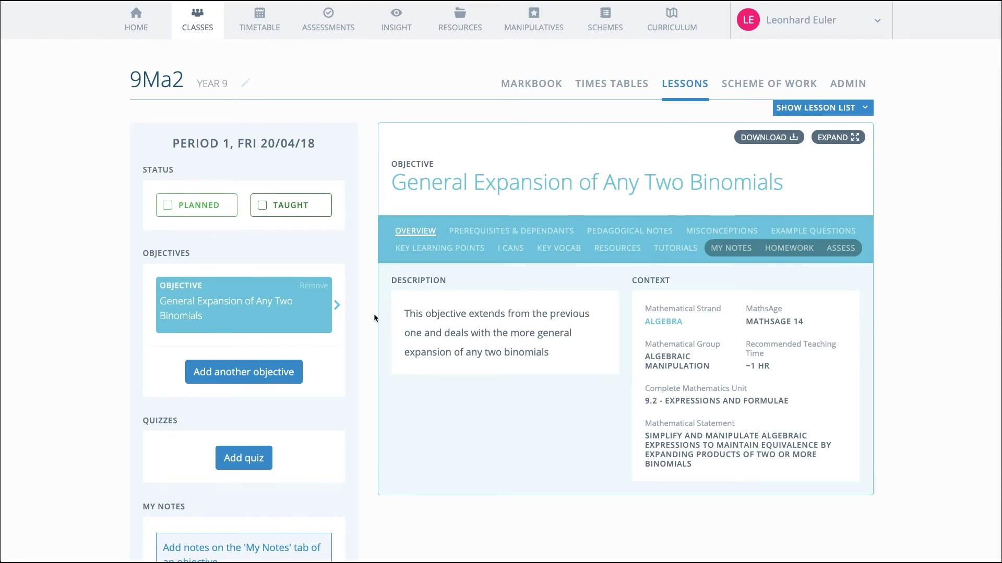
# Start a date-range quiz covering the Previous Month and confirm its included objectives
pyautogui.click(258, 459)
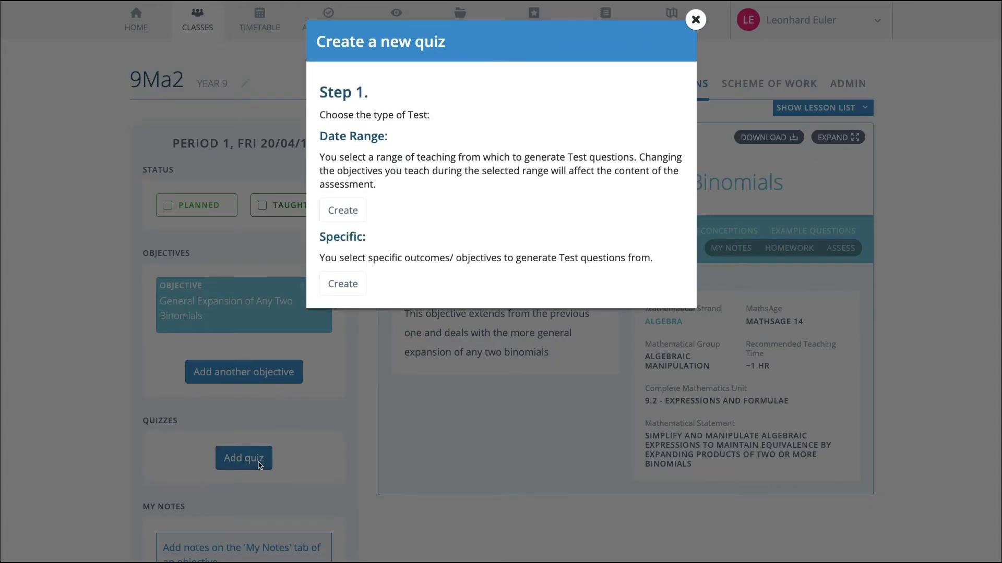
pyautogui.click(354, 209)
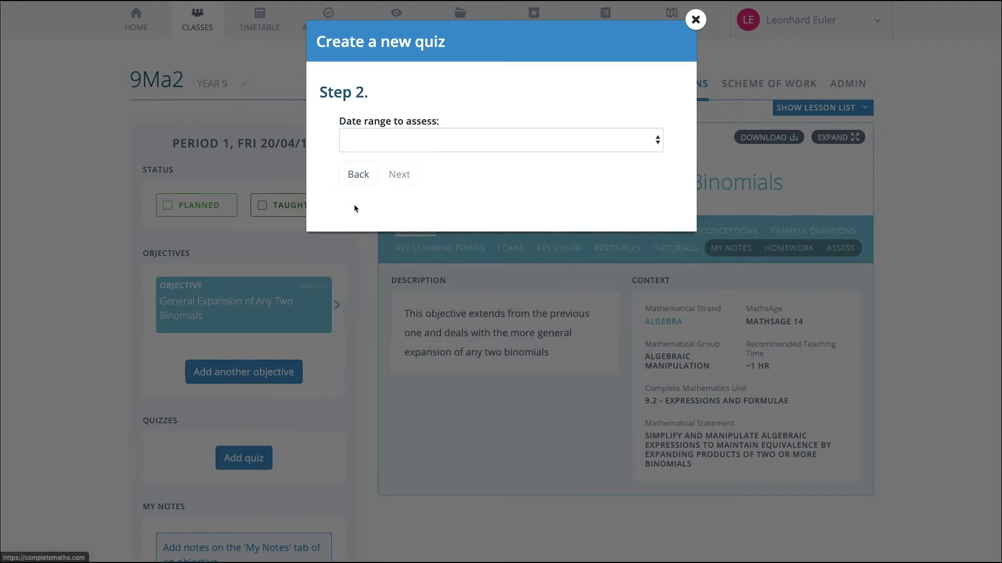
pyautogui.click(469, 142)
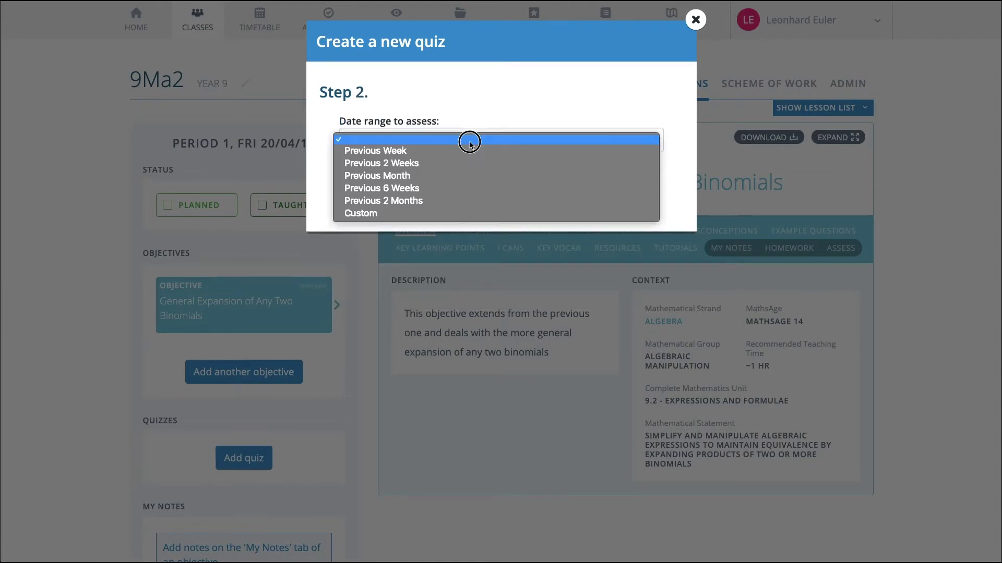
pyautogui.click(454, 176)
pyautogui.click(398, 178)
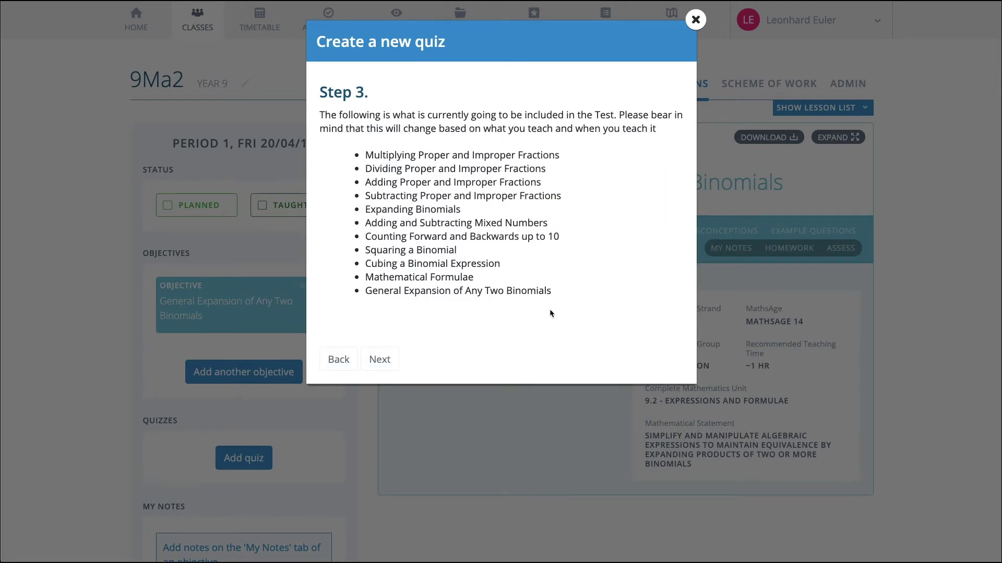
pyautogui.click(366, 365)
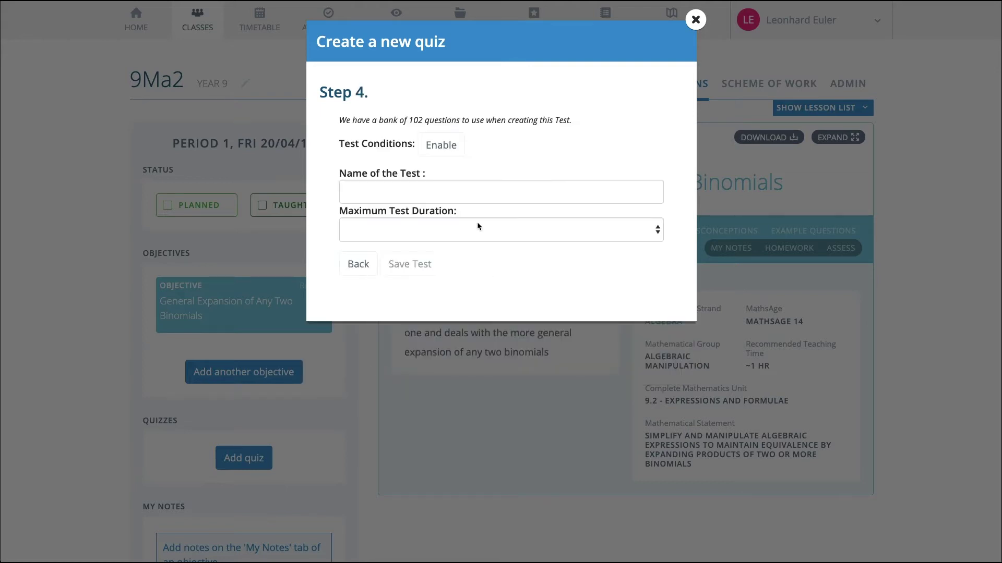
# Name the quiz 'Quiz of the week', set a 25-minute limit, and save it
pyautogui.click(462, 197)
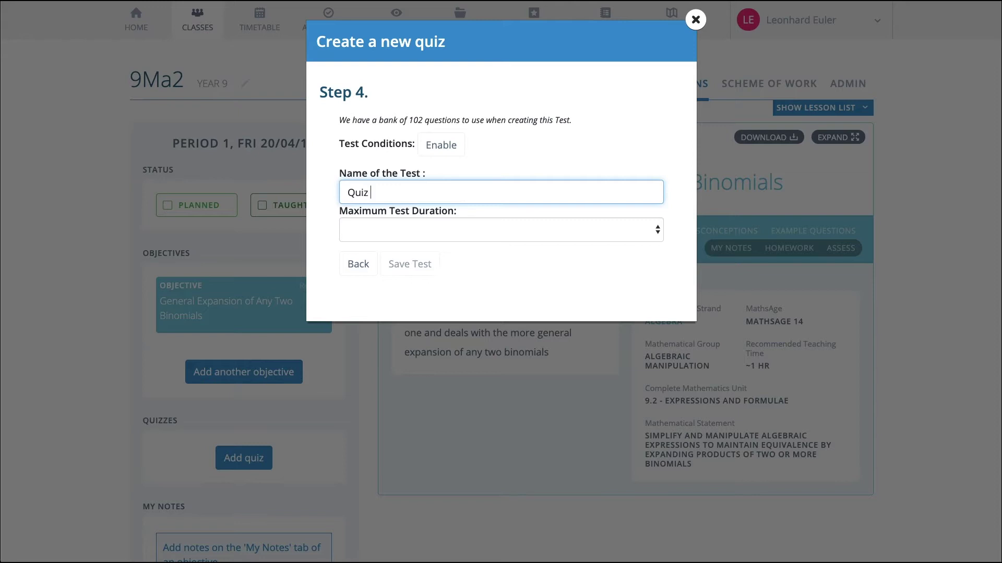
pyautogui.write('Quiz of the week')
pyautogui.click(463, 228)
pyautogui.click(438, 287)
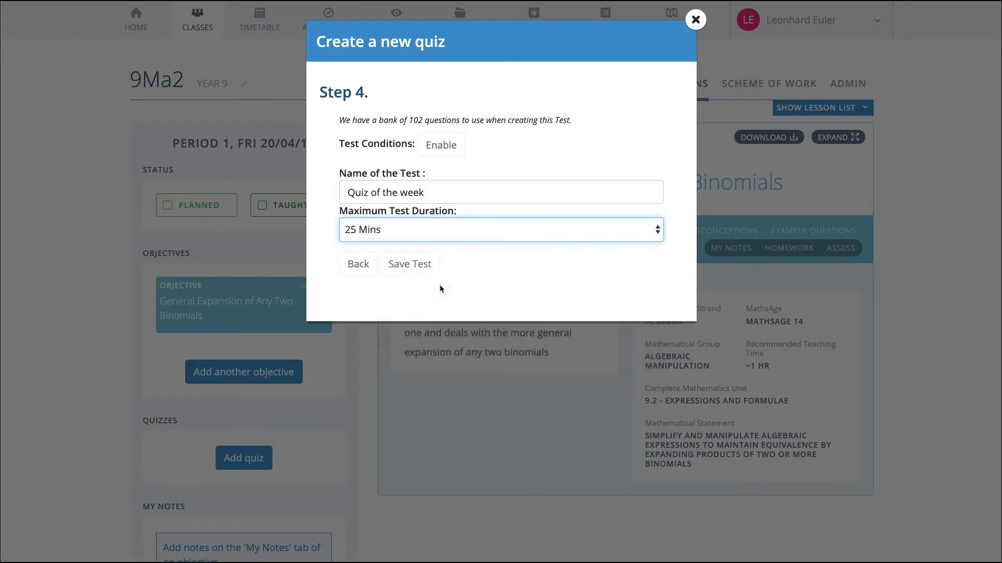
pyautogui.click(423, 271)
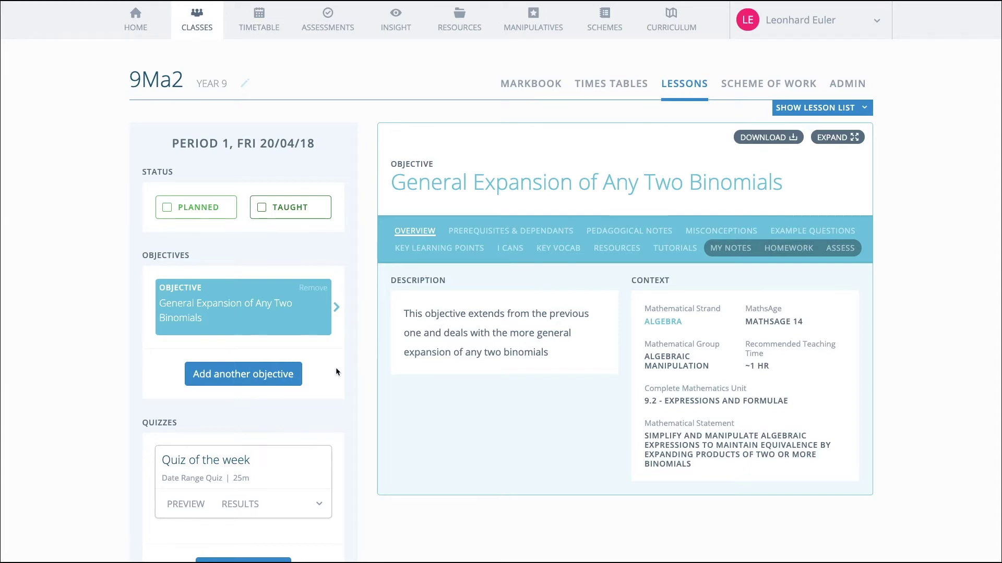
pyautogui.scroll(-3, 336, 368)
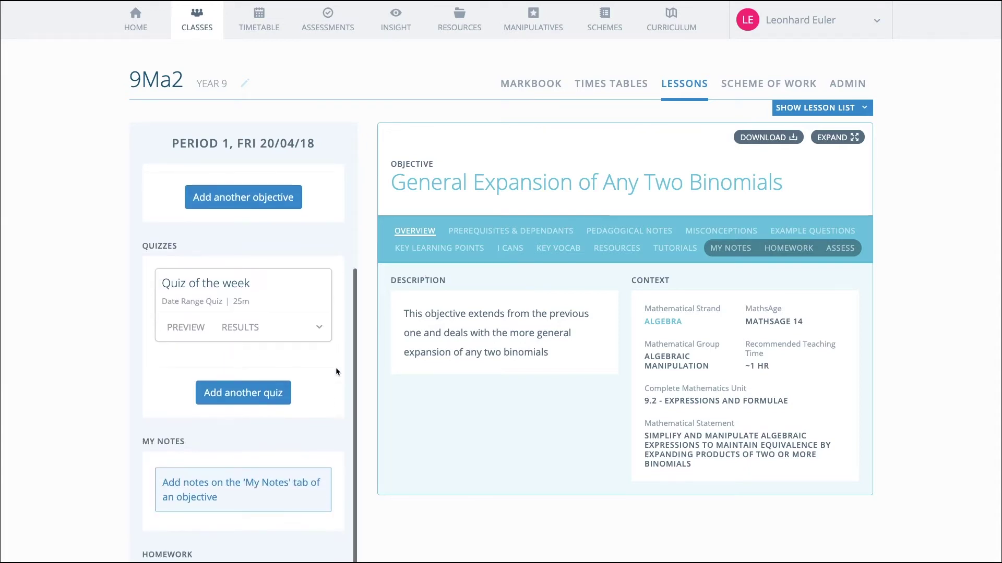
pyautogui.click(186, 327)
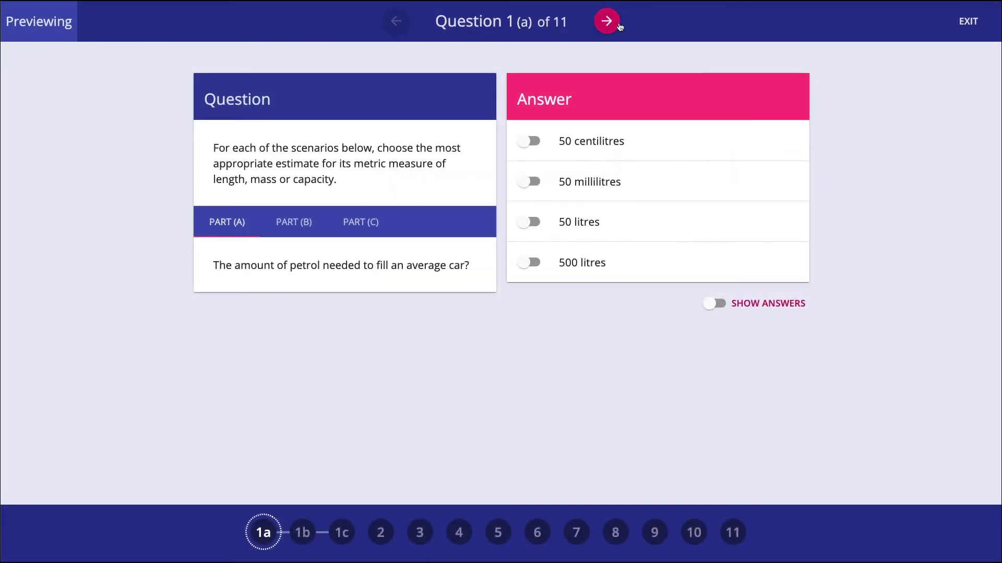
pyautogui.click(615, 26)
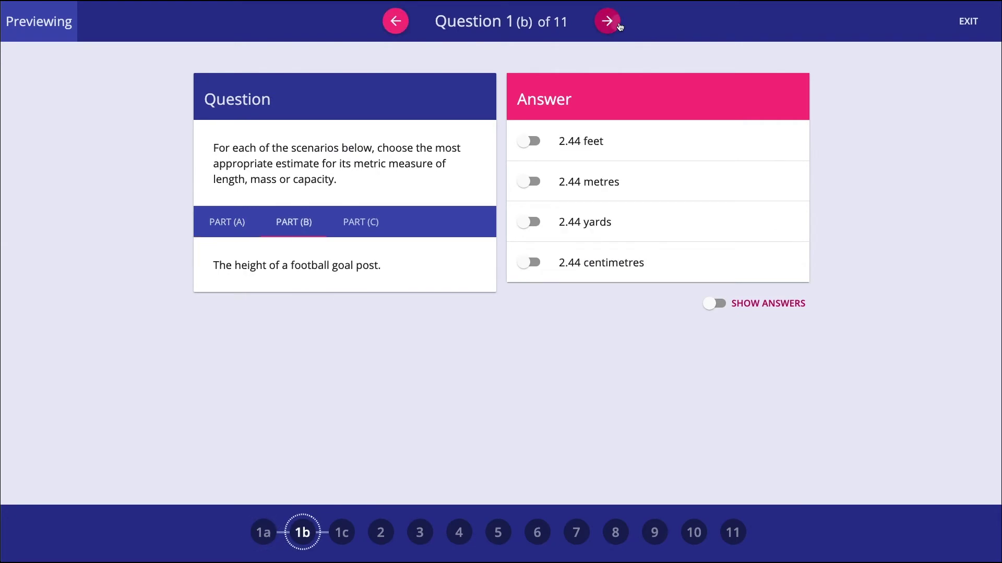
pyautogui.click(608, 22)
pyautogui.click(762, 301)
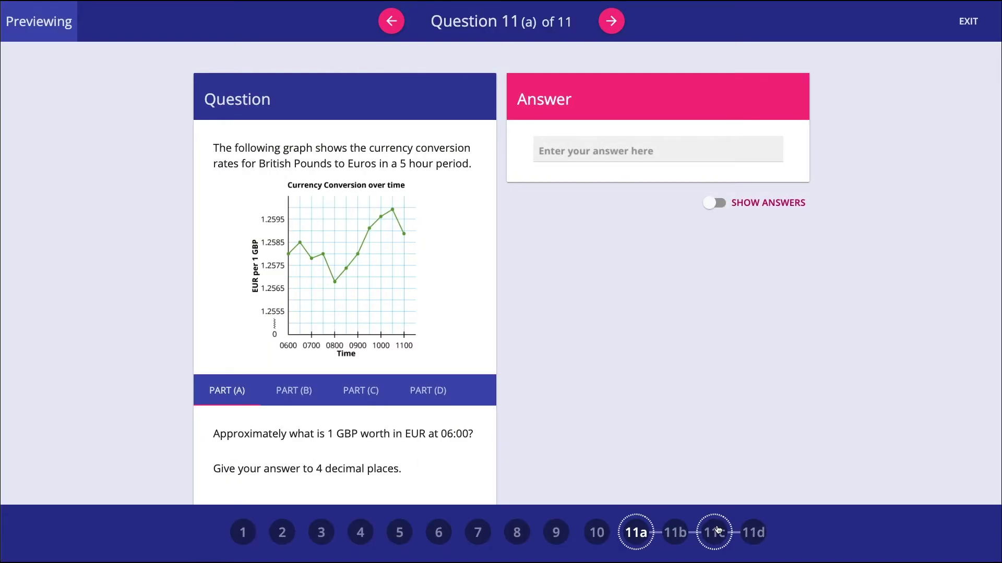
pyautogui.click(616, 22)
pyautogui.click(616, 21)
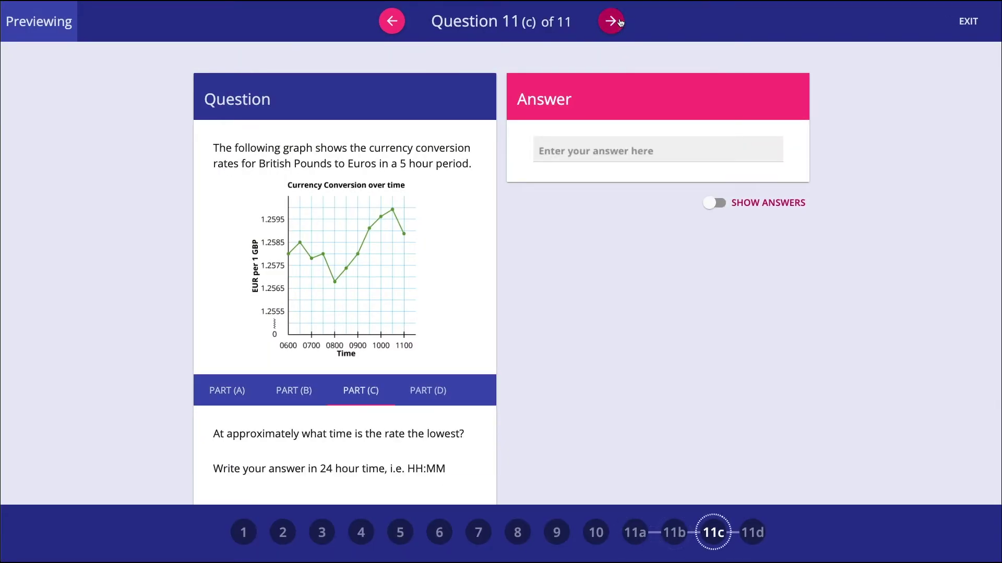
pyautogui.click(616, 22)
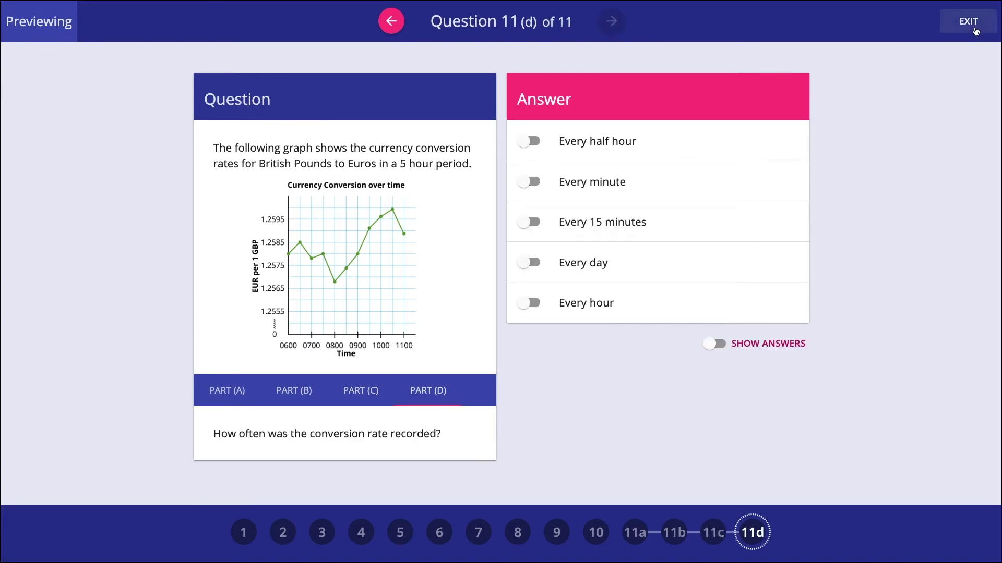
pyautogui.click(969, 22)
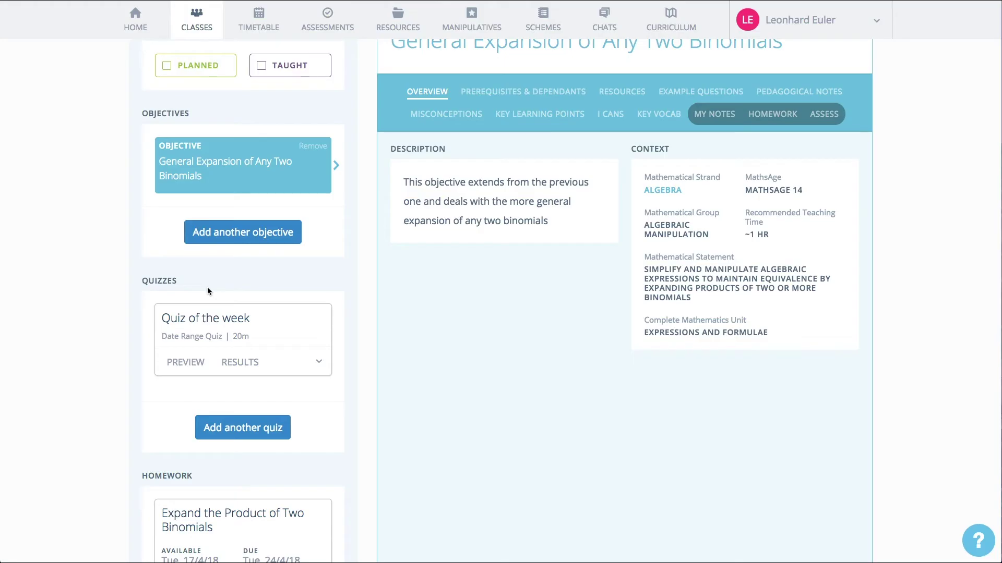
# View the Quiz of the week results, keeping MathsAge as the metric
pyautogui.click(240, 363)
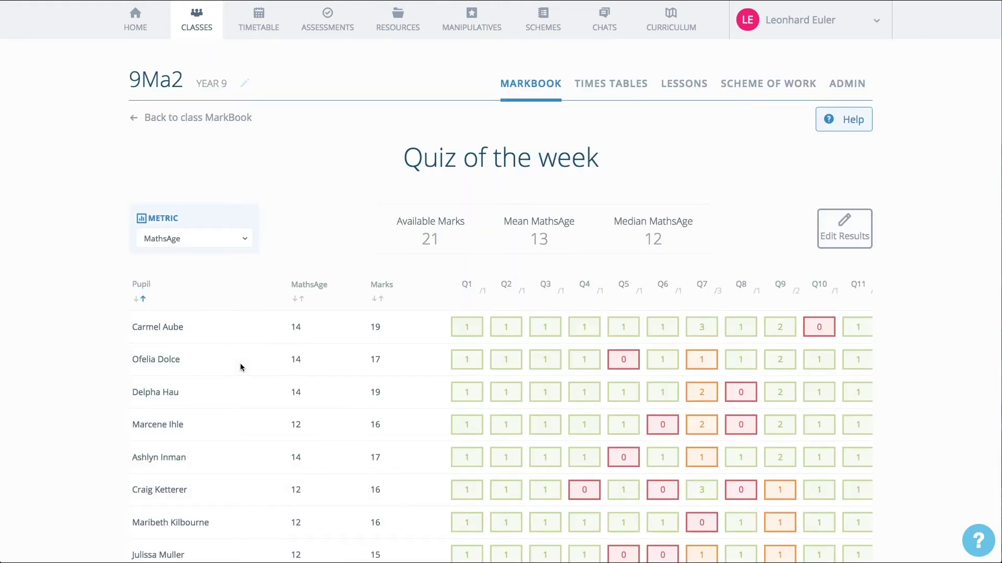
pyautogui.scroll(-2, 240, 367)
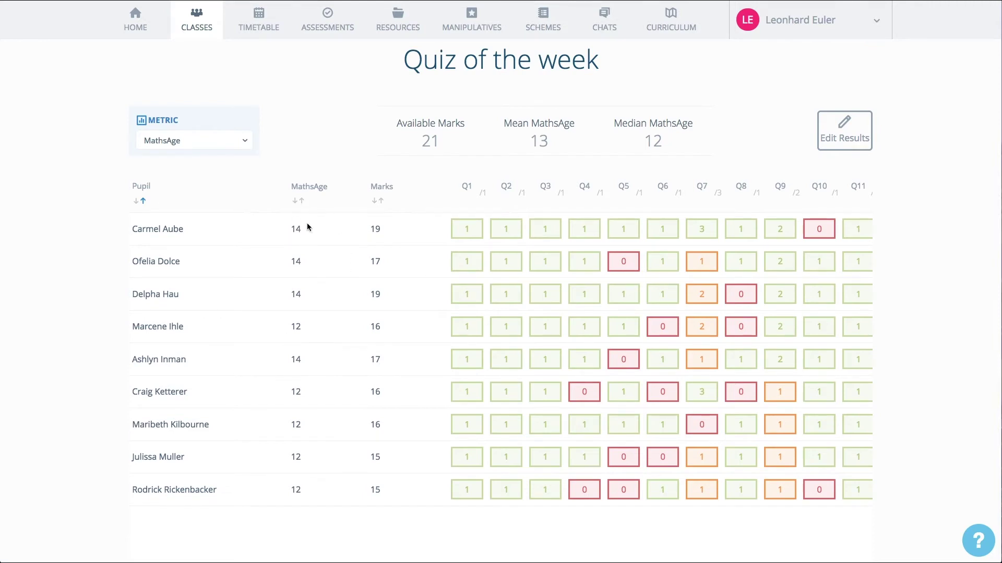
pyautogui.click(228, 143)
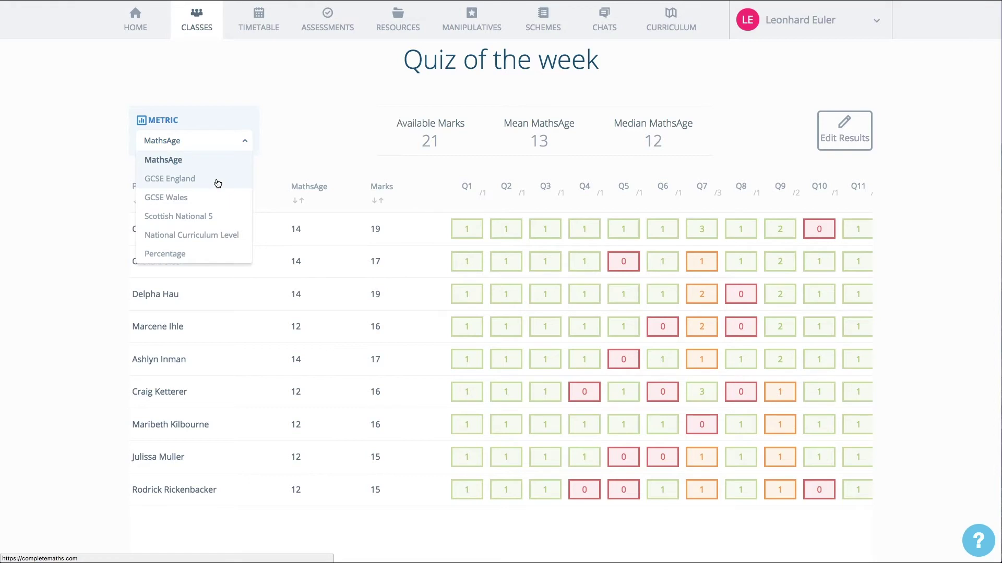
pyautogui.click(226, 142)
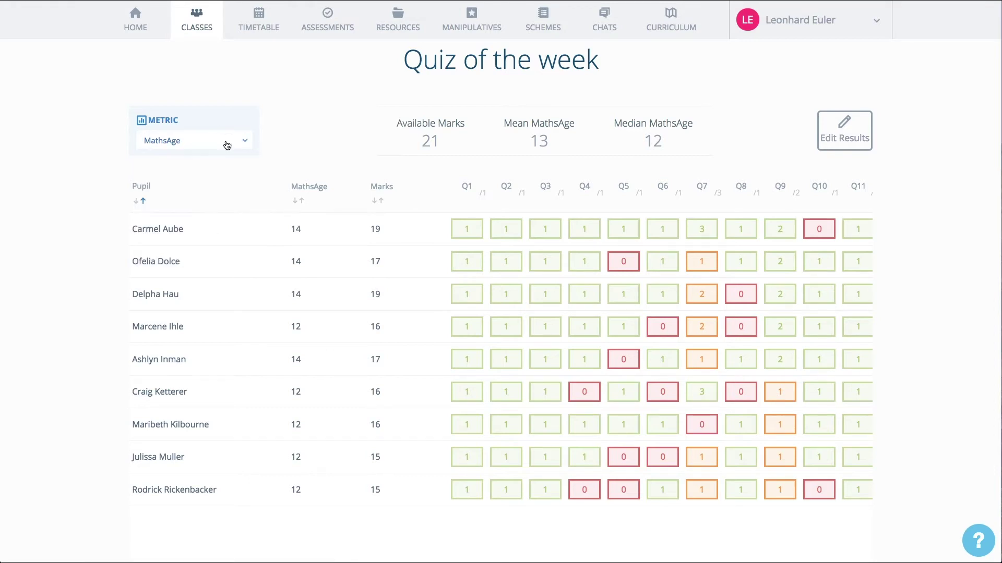
pyautogui.scroll(2, 298, 136)
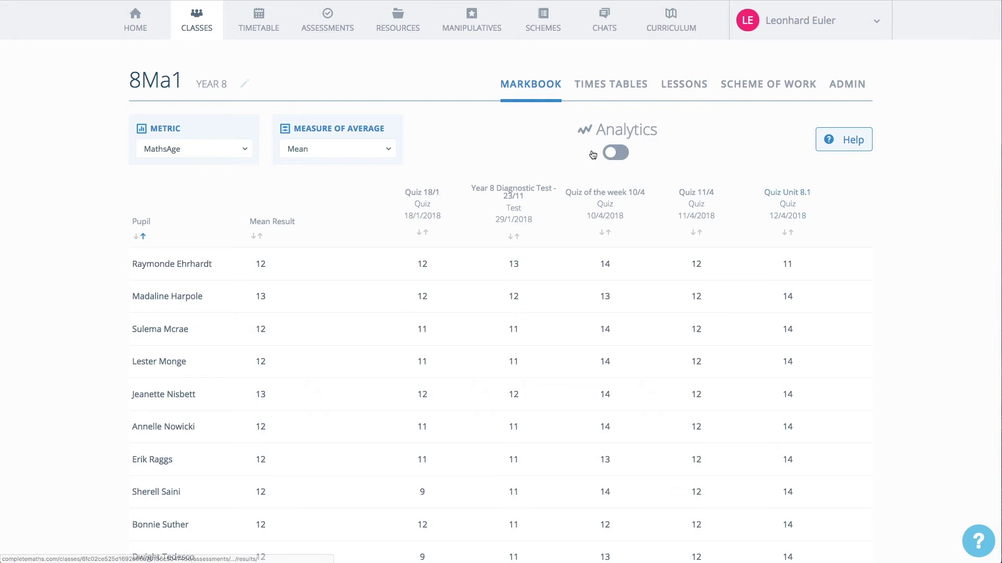
# Turn on 8Ma1 class analytics and review average MathsAge, strands and suggested improvement areas
pyautogui.click(615, 153)
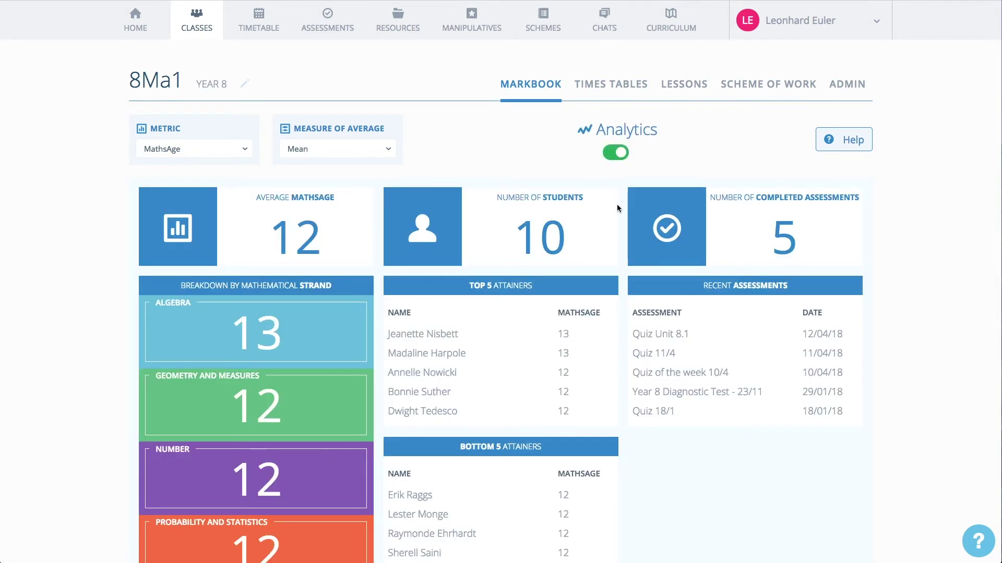
pyautogui.scroll(-3, 618, 209)
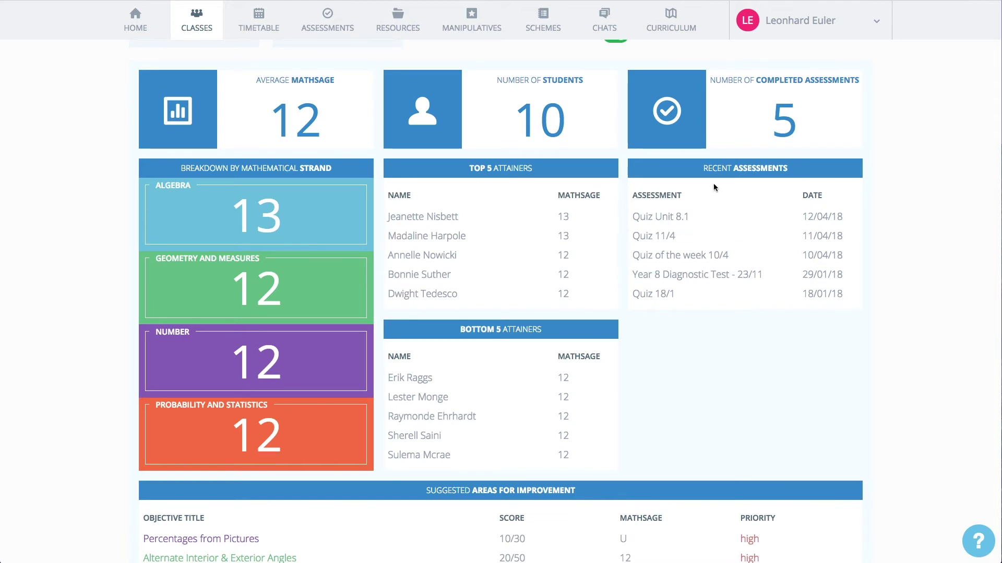
pyautogui.scroll(-5, 697, 304)
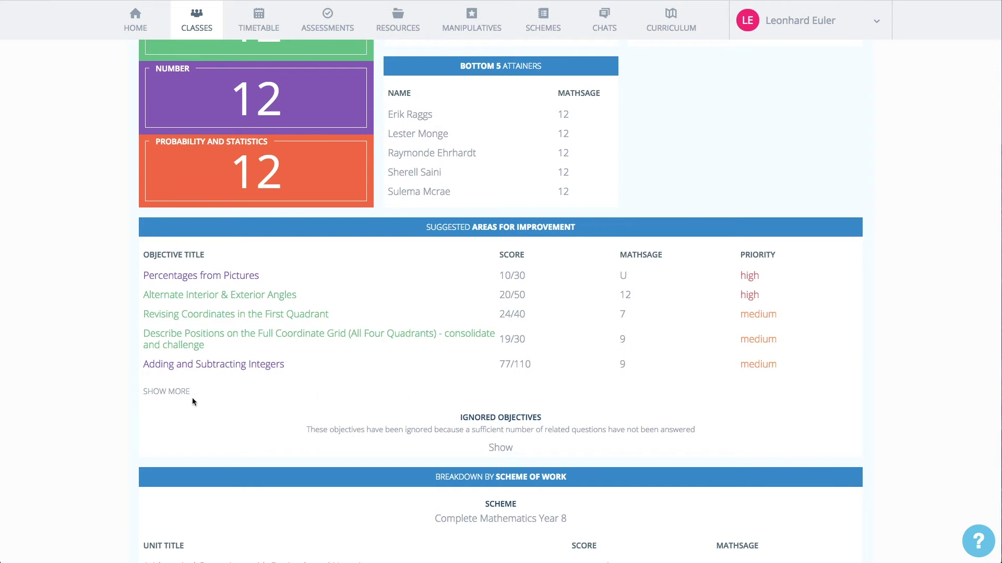
pyautogui.click(165, 392)
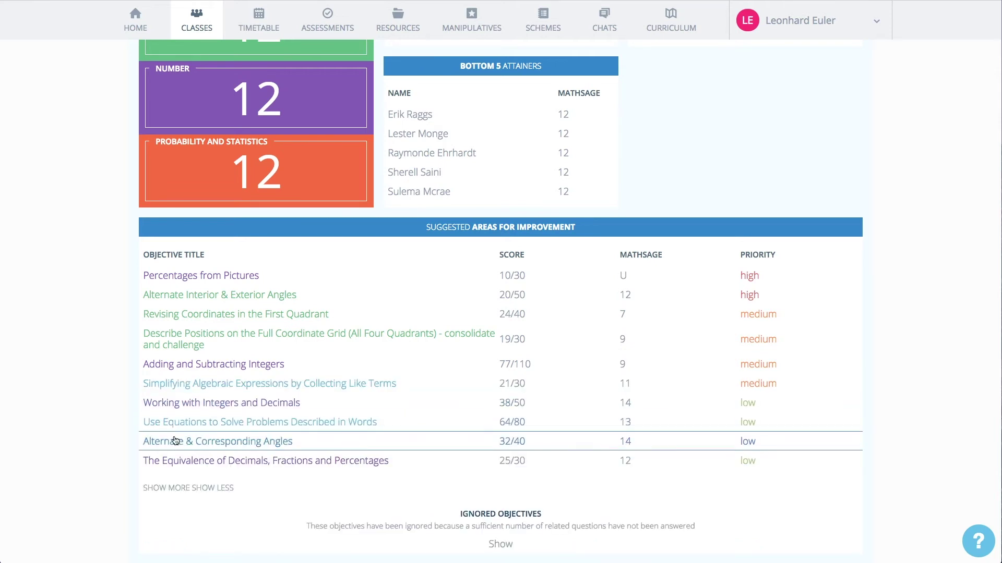
pyautogui.click(219, 489)
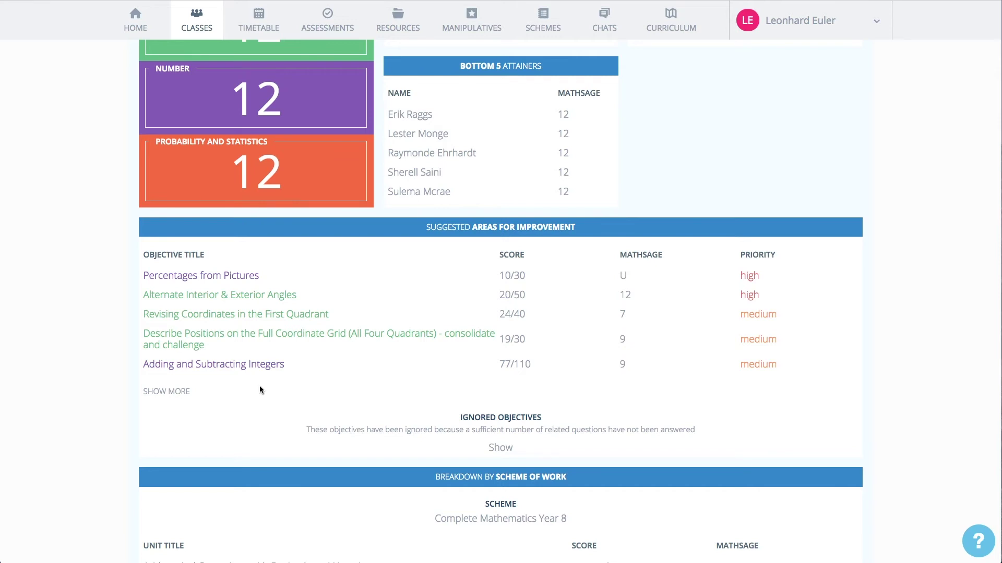
pyautogui.scroll(-4, 259, 386)
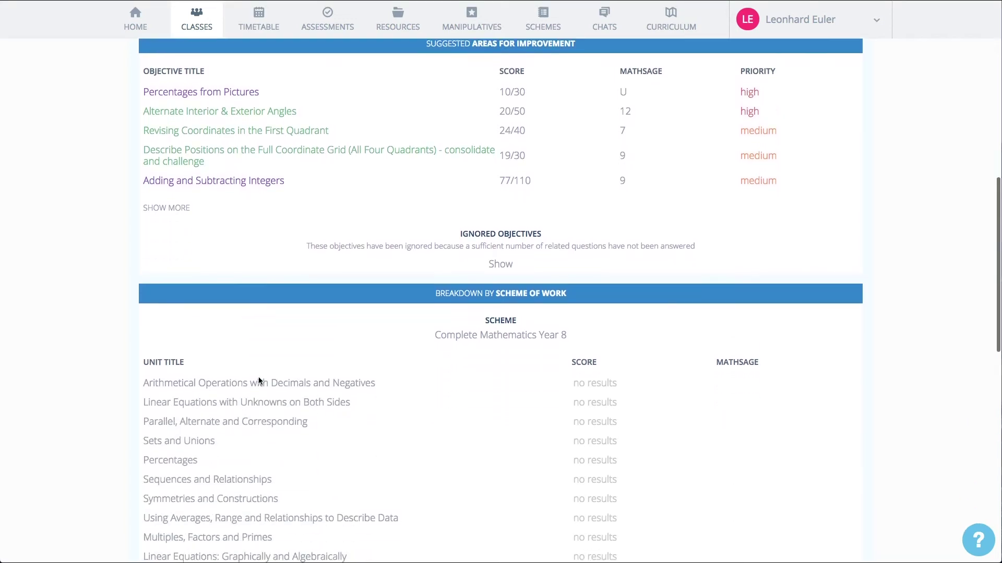
pyautogui.scroll(-4, 258, 379)
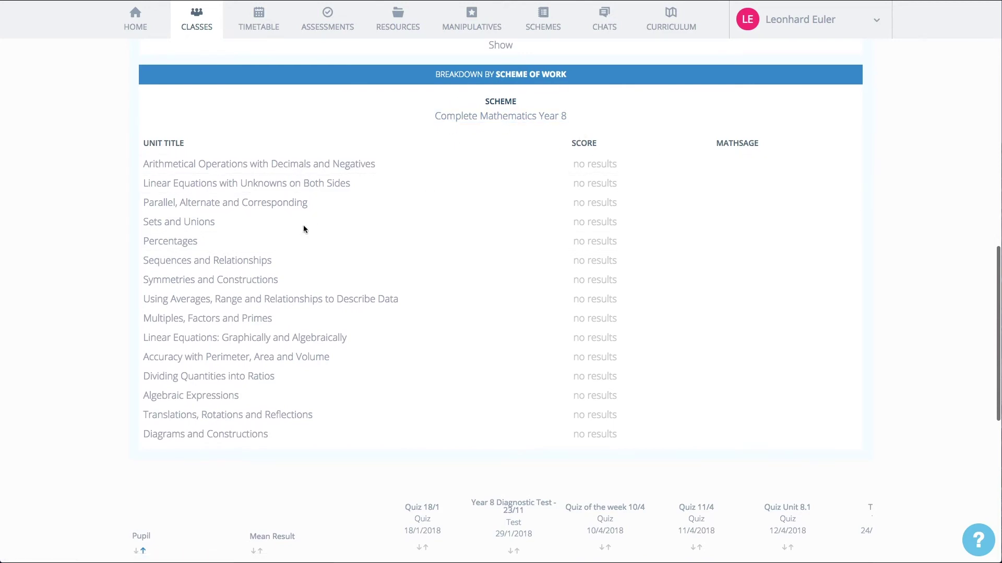
pyautogui.scroll(2, 302, 263)
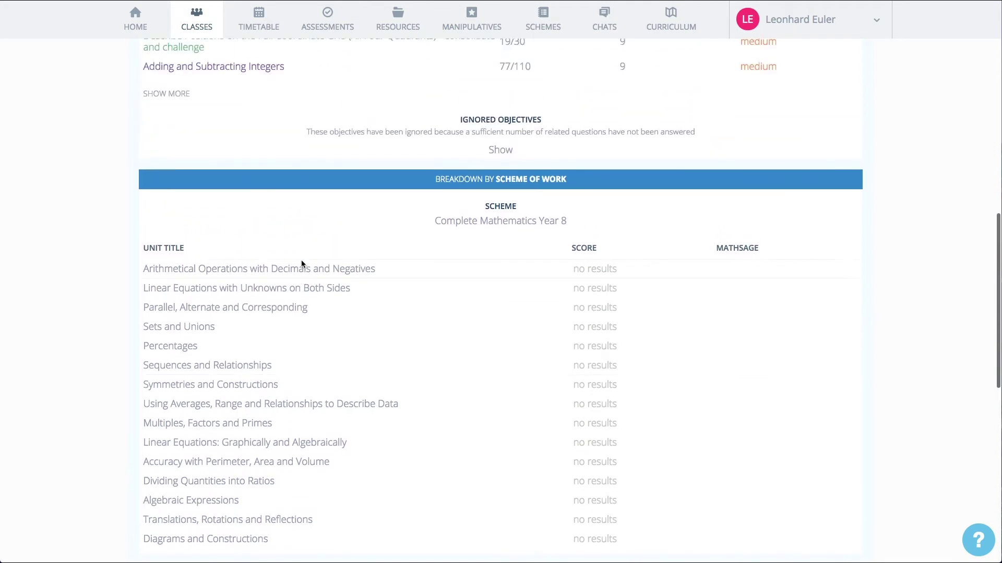
pyautogui.scroll(10, 302, 263)
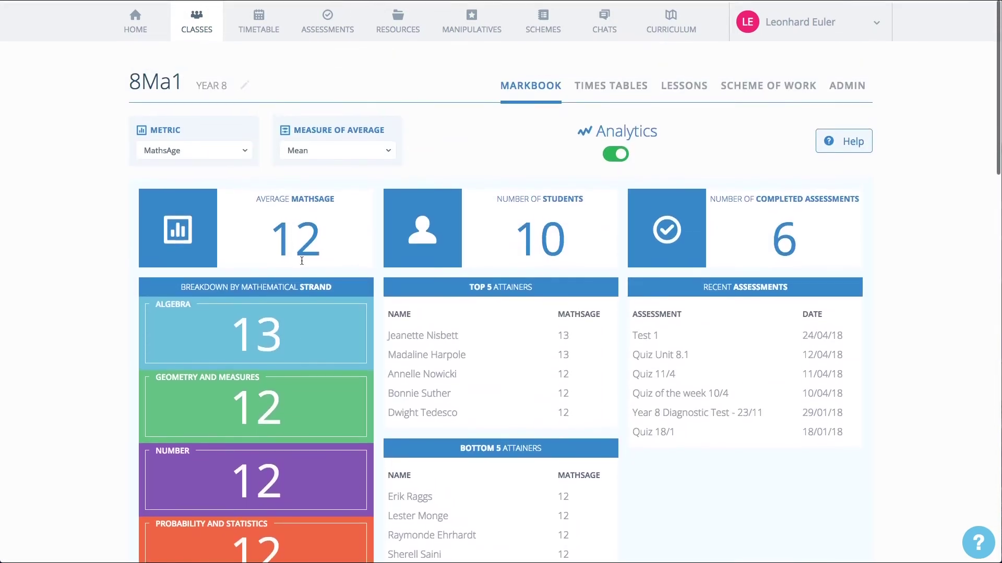
# Open 8Ma1's scheme of work and scroll through its units' progress
pyautogui.click(749, 89)
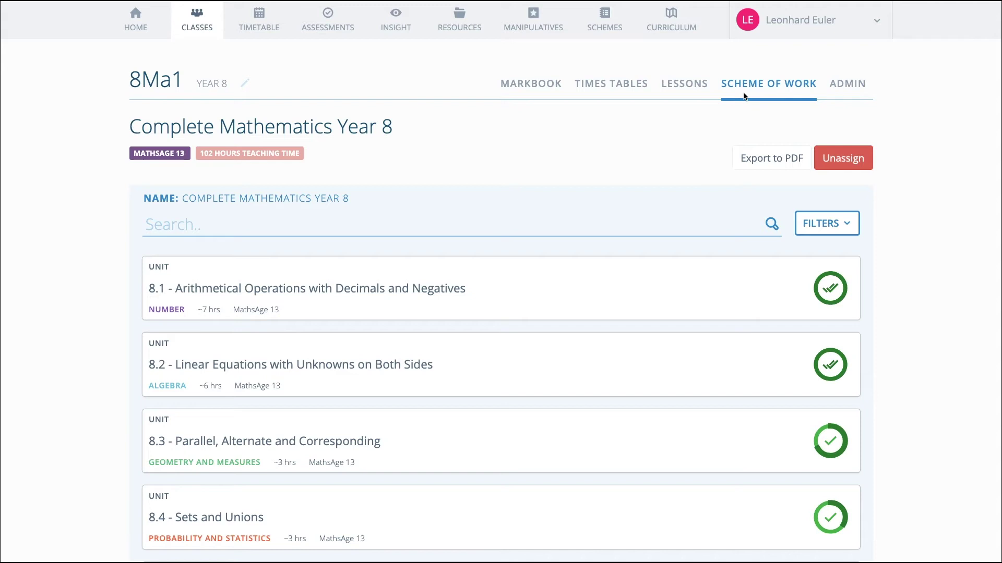
pyautogui.scroll(-2, 717, 133)
pyautogui.moveTo(845, 223)
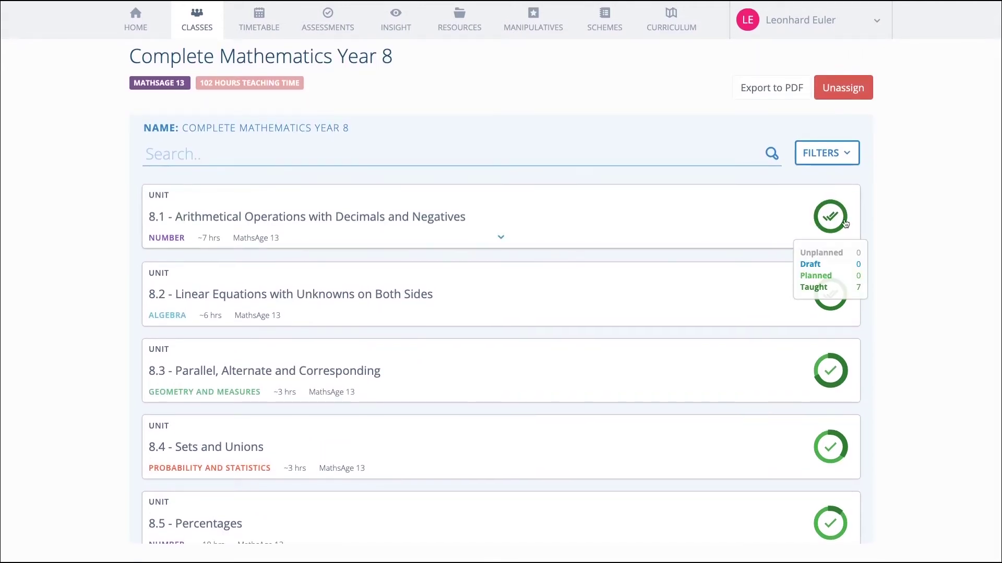
pyautogui.scroll(-5, 755, 389)
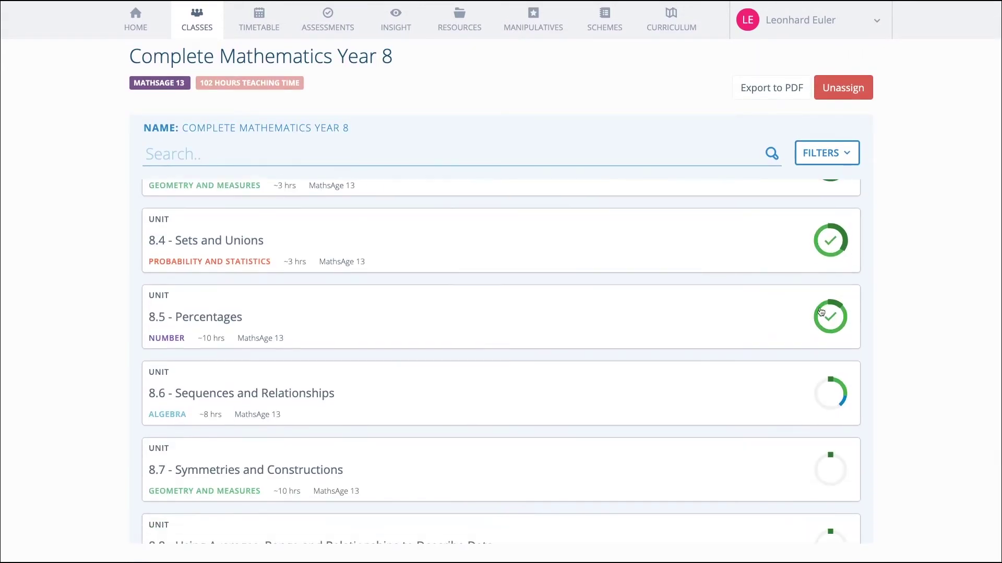
# Expand unit 8.6 to review its planned objectives, then go to Assessments
pyautogui.click(755, 389)
pyautogui.scroll(-3, 725, 443)
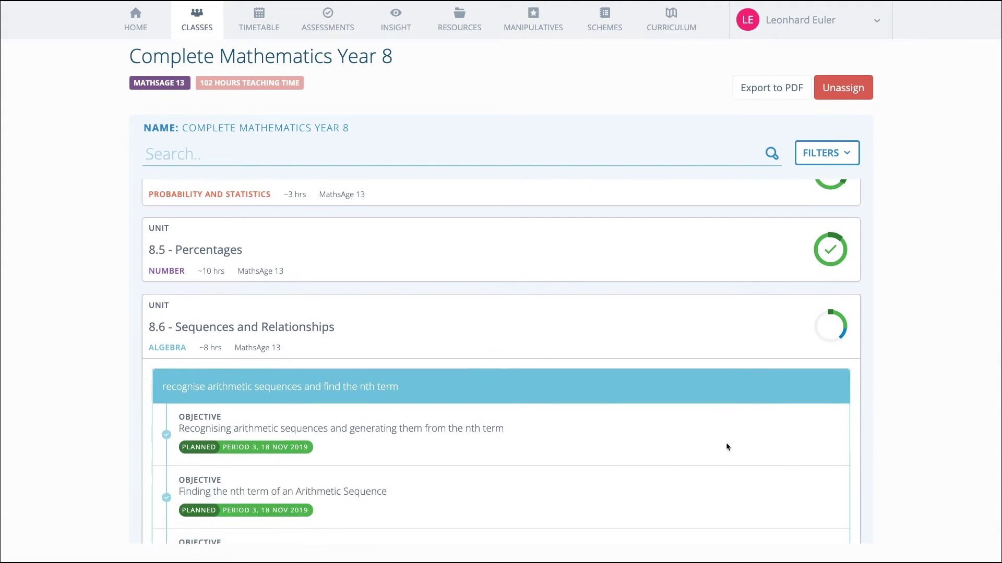
pyautogui.scroll(-2, 727, 447)
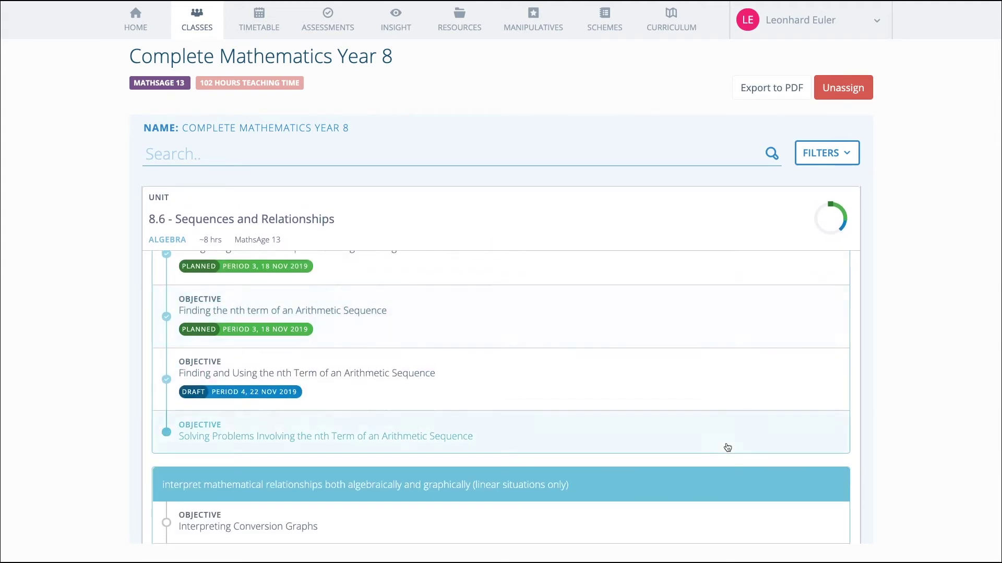
pyautogui.click(332, 27)
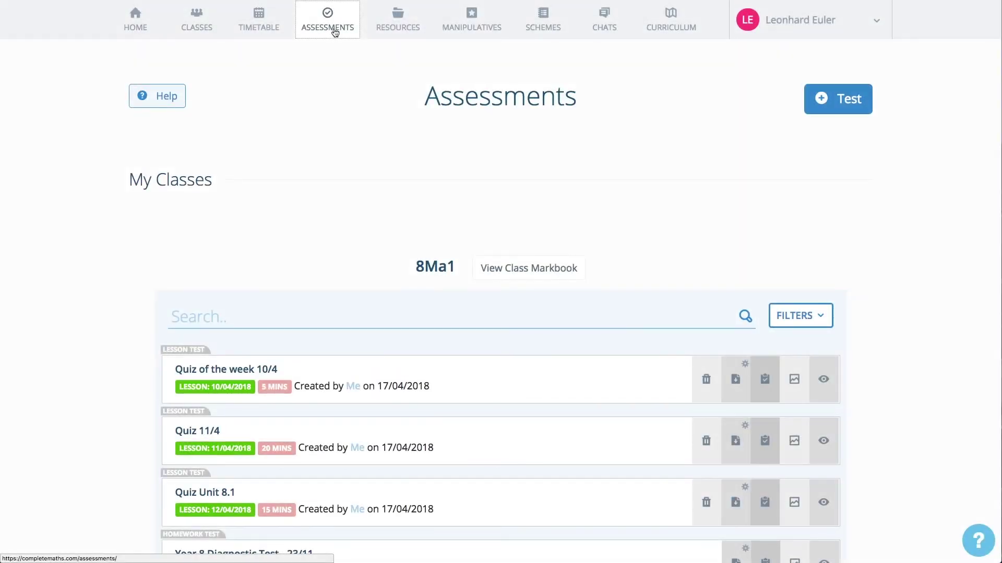
# Start a new GCSE (England) style test and name it Test 1
pyautogui.click(827, 106)
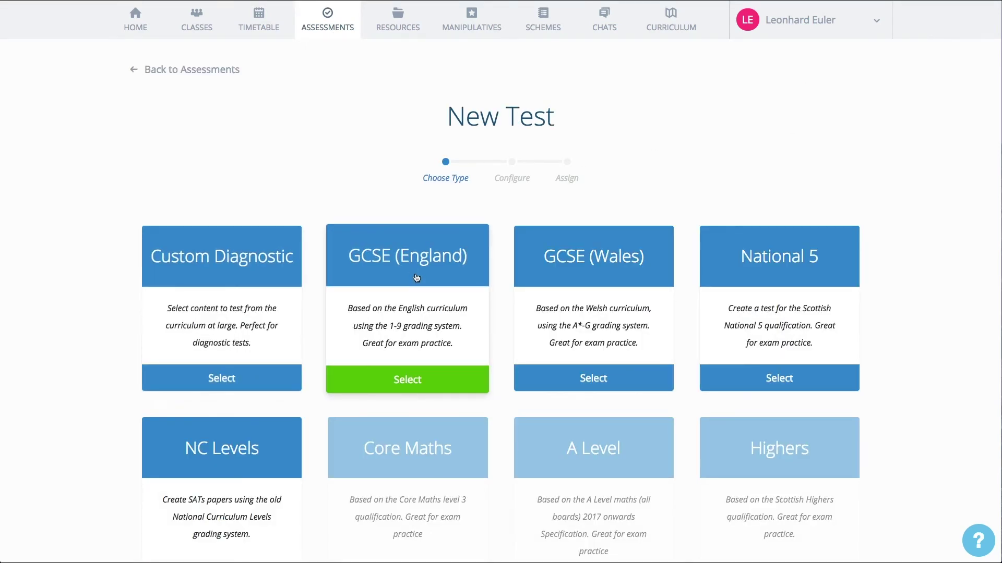
pyautogui.click(429, 304)
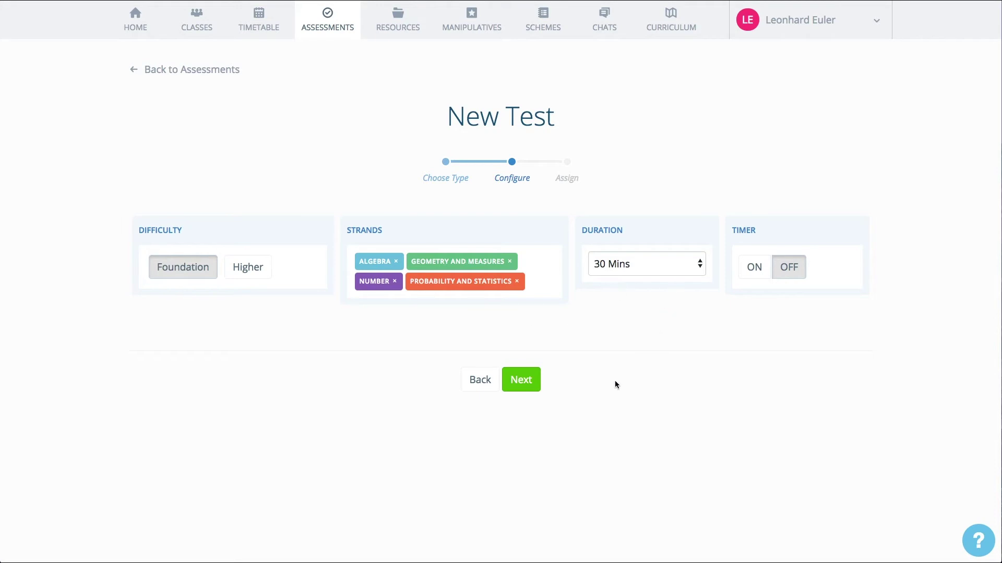
pyautogui.click(521, 381)
pyautogui.click(270, 270)
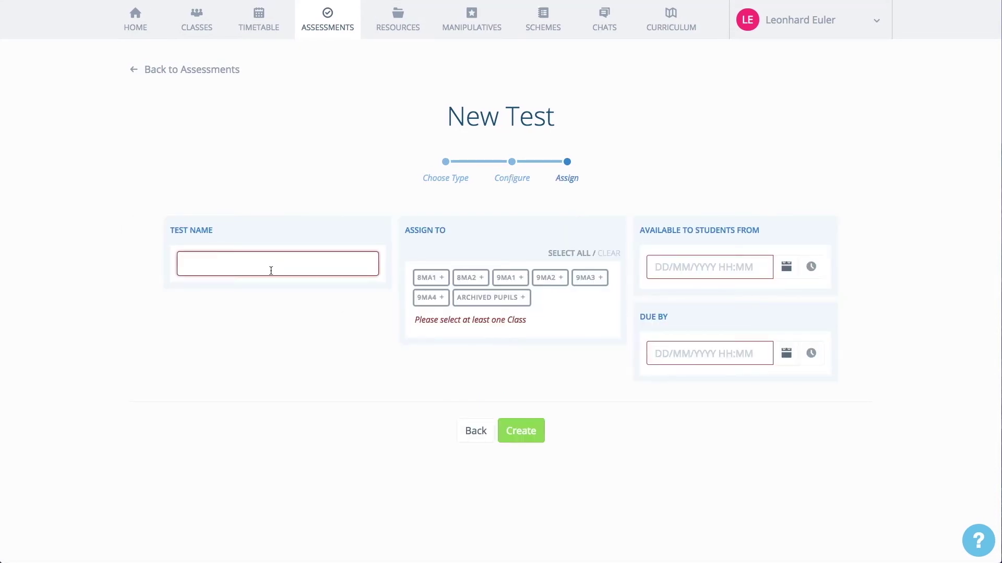
pyautogui.write('Tes')
# Assign Test 1 to 8MA1 and 8MA2, available 17/04/2018 and due 24/04/2018, and create it
pyautogui.click(439, 278)
pyautogui.click(477, 280)
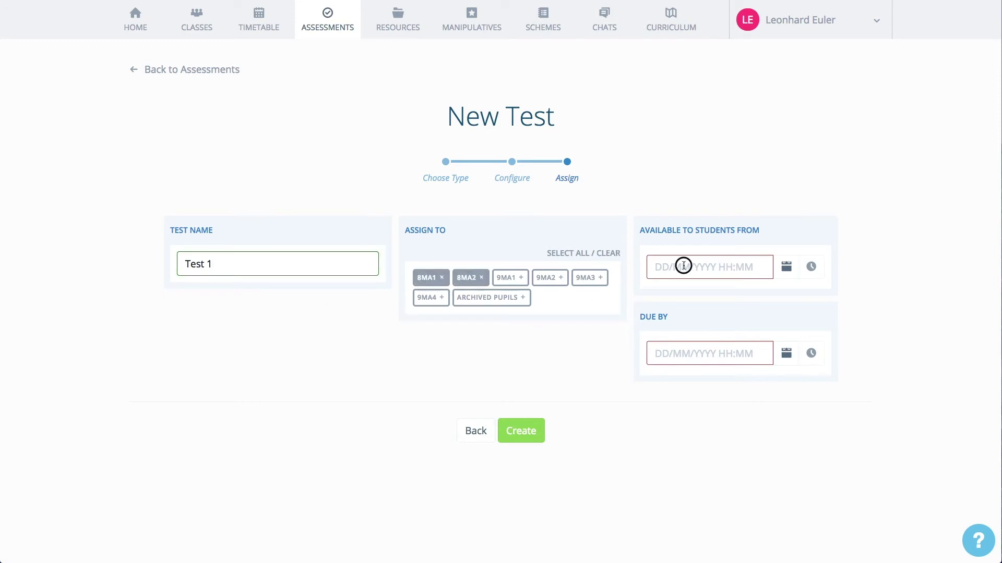
pyautogui.click(684, 265)
pyautogui.click(711, 382)
pyautogui.click(723, 347)
pyautogui.click(712, 493)
pyautogui.click(528, 424)
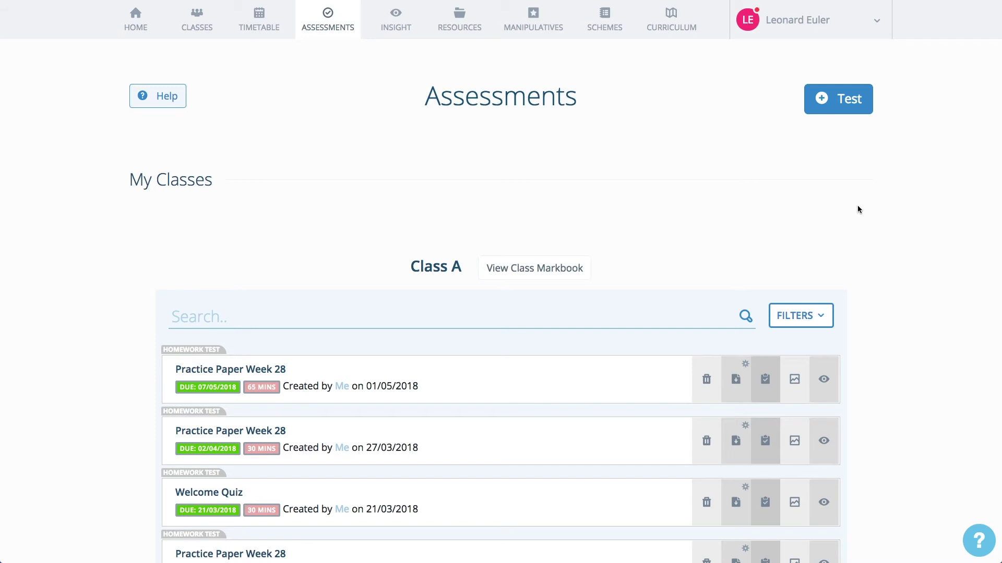
pyautogui.scroll(-8, 899, 281)
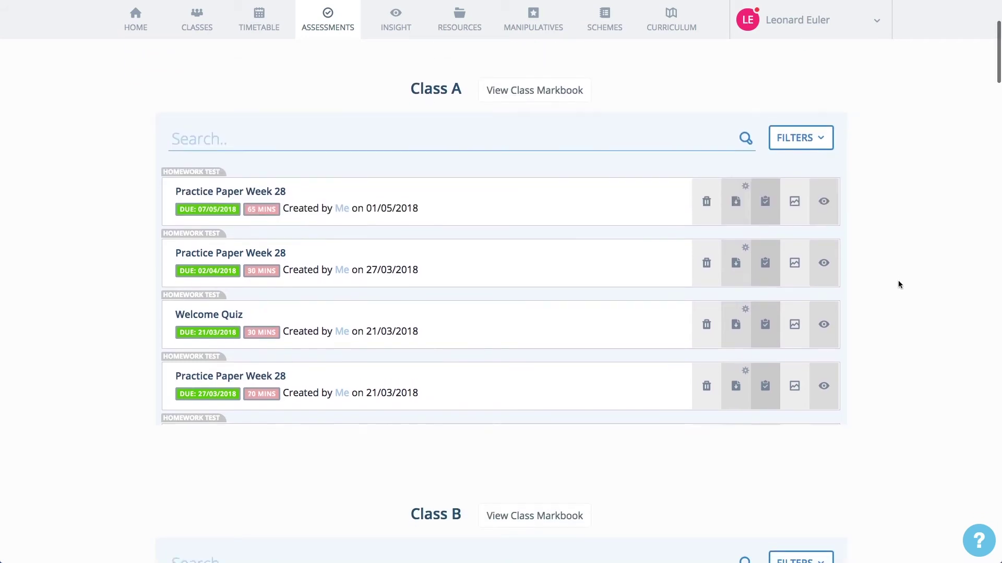
pyautogui.scroll(-3, 549, 348)
pyautogui.scroll(7, 544, 349)
pyautogui.scroll(4, 620, 326)
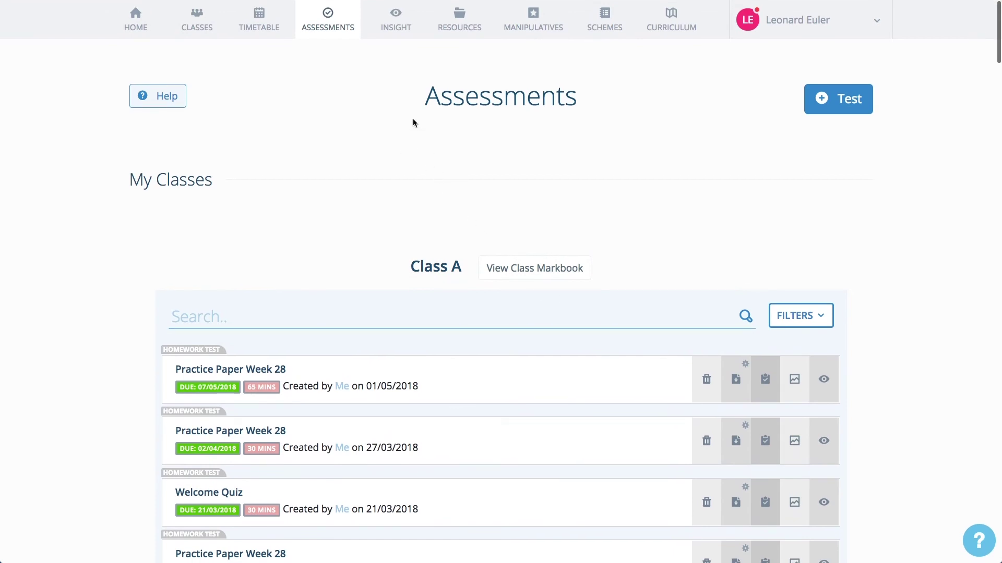
# On the Insight page, browse the Column Grouping 1 Pupil Details and Date options, keeping Monthly
pyautogui.click(396, 31)
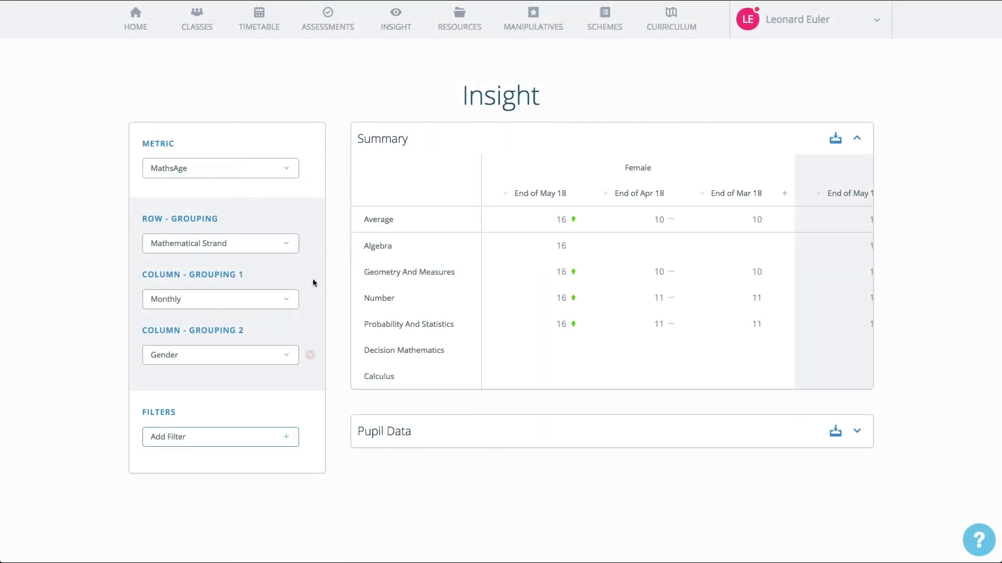
pyautogui.click(275, 302)
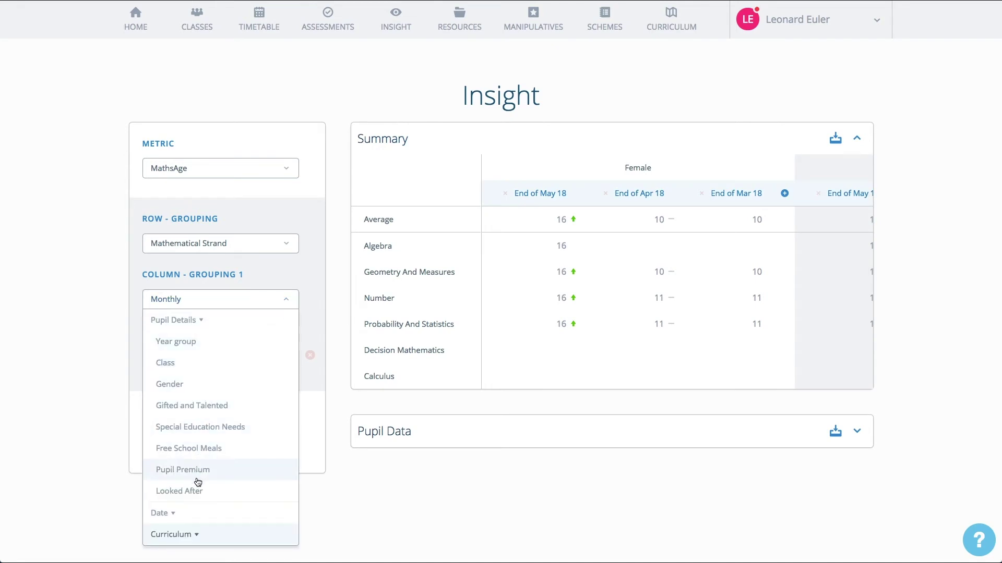
pyautogui.click(203, 321)
pyautogui.click(204, 342)
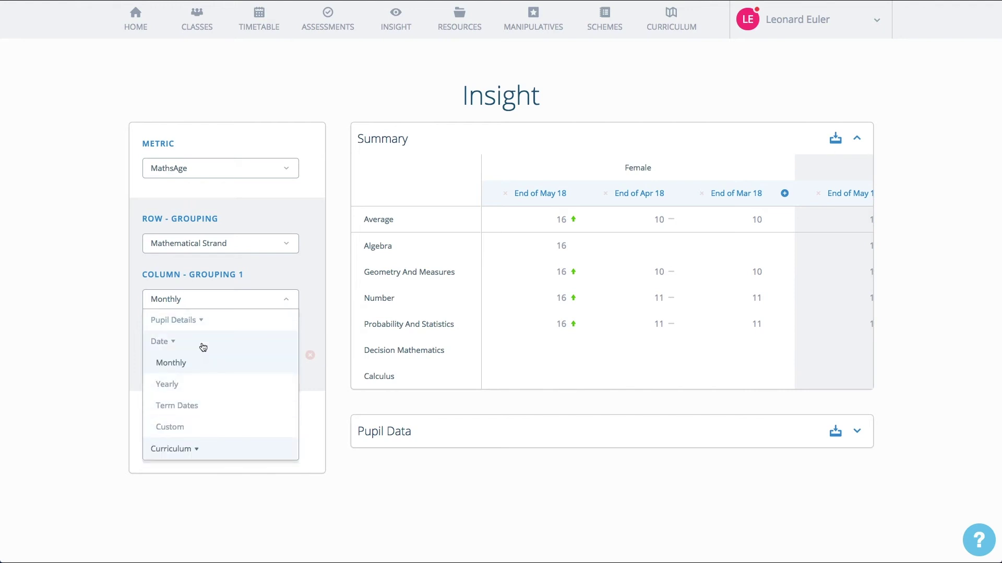
pyautogui.click(203, 345)
pyautogui.click(246, 302)
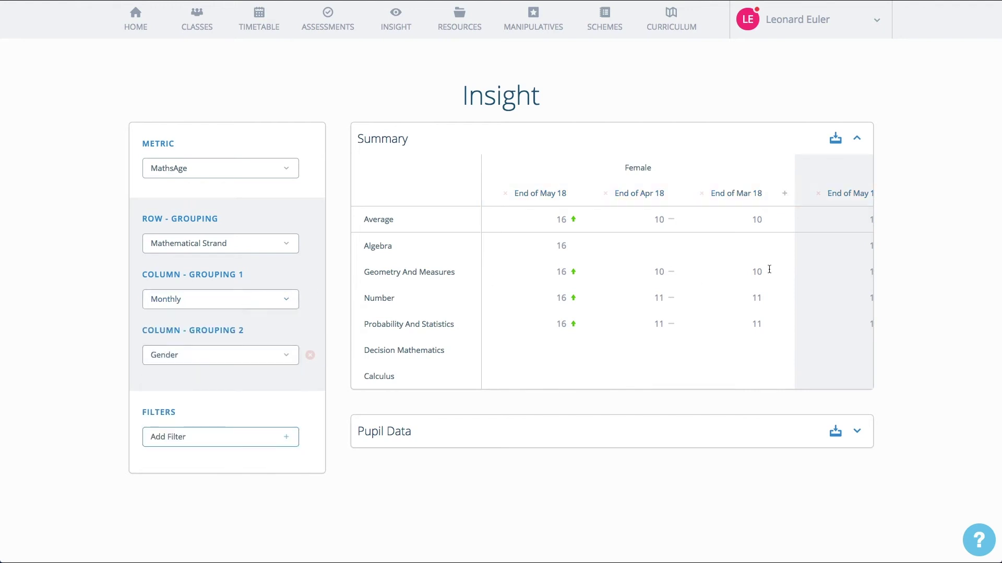
pyautogui.hscroll(3, 782, 268)
pyautogui.hscroll(-5, 784, 271)
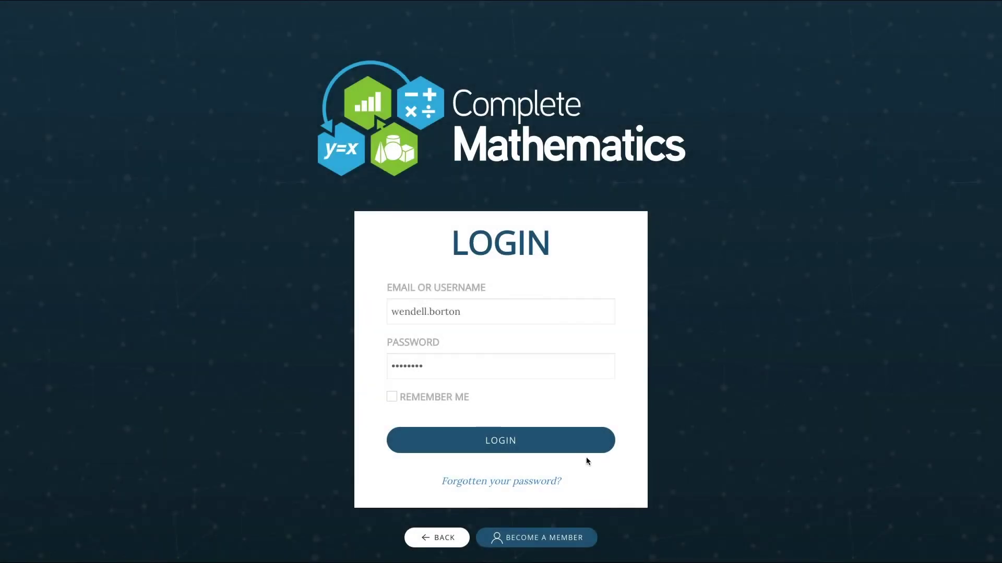
# Log in as the pupil, view the timetable, then open the Adding and Subtracting Integers lesson
pyautogui.click(578, 443)
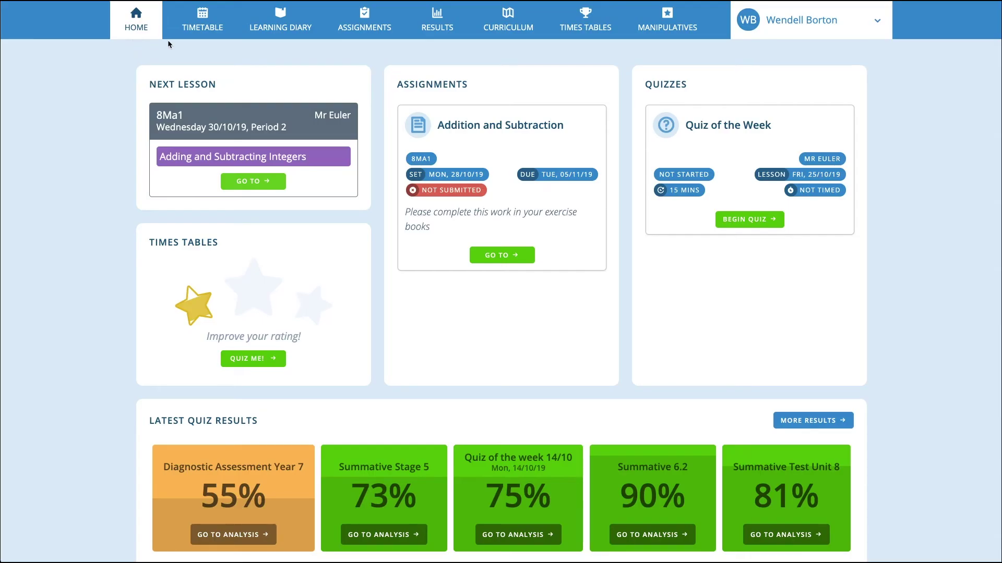
pyautogui.click(202, 22)
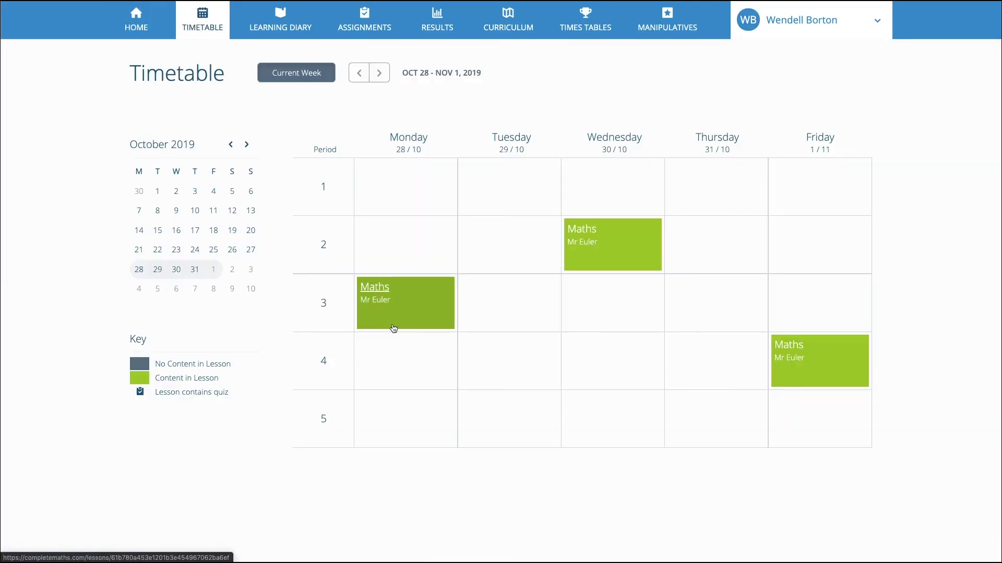
pyautogui.click(136, 18)
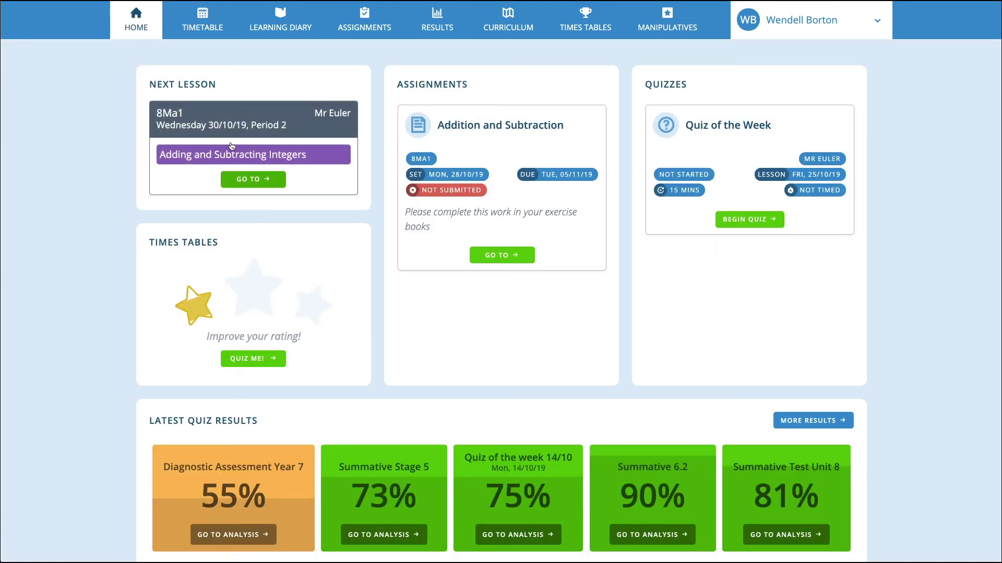
pyautogui.click(232, 150)
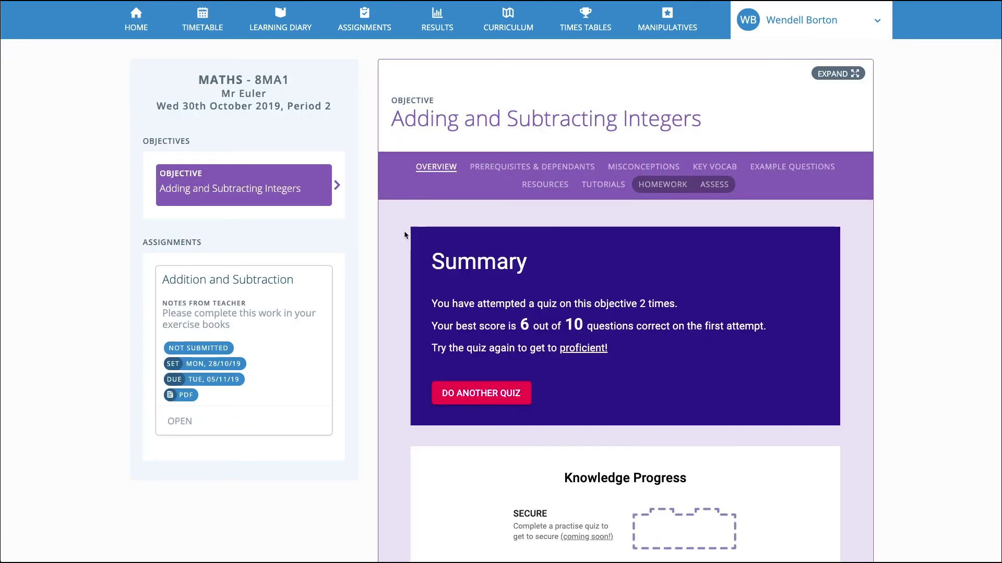
pyautogui.scroll(-10, 404, 230)
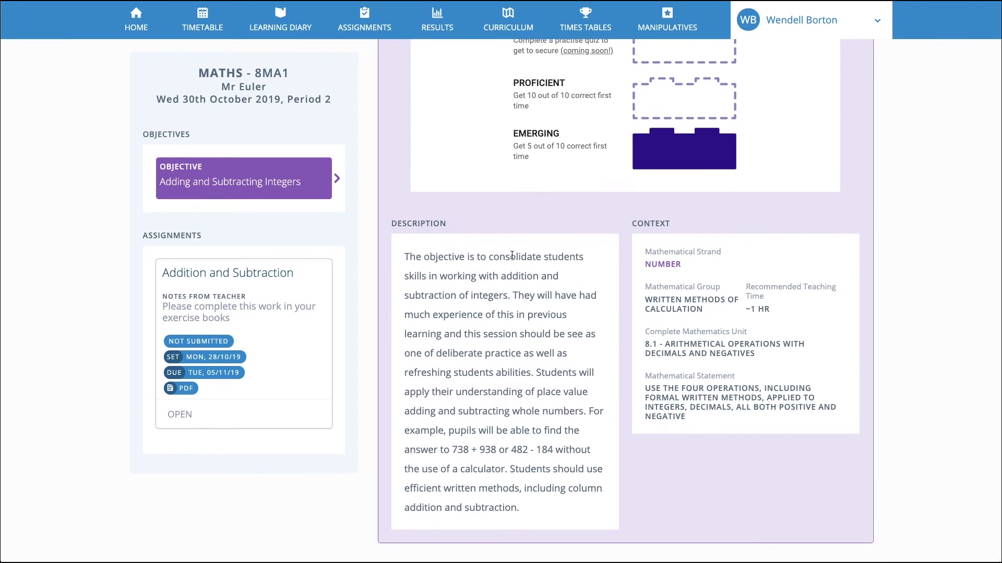
pyautogui.scroll(10, 797, 261)
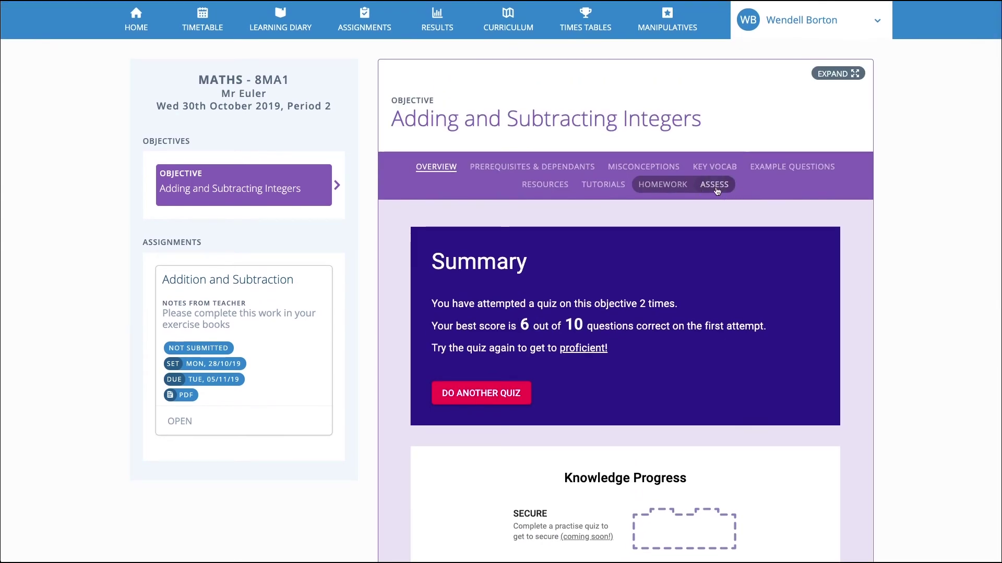
# Show the objective's Example Questions, regenerate the missing-numbers probing question and toggle its worked solution
pyautogui.click(716, 188)
pyautogui.click(792, 167)
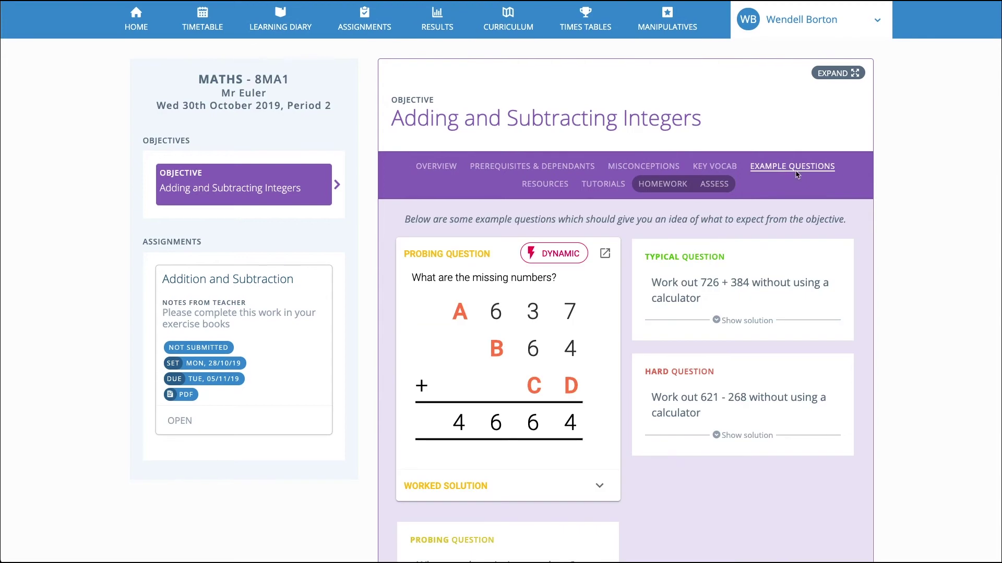
pyautogui.click(552, 259)
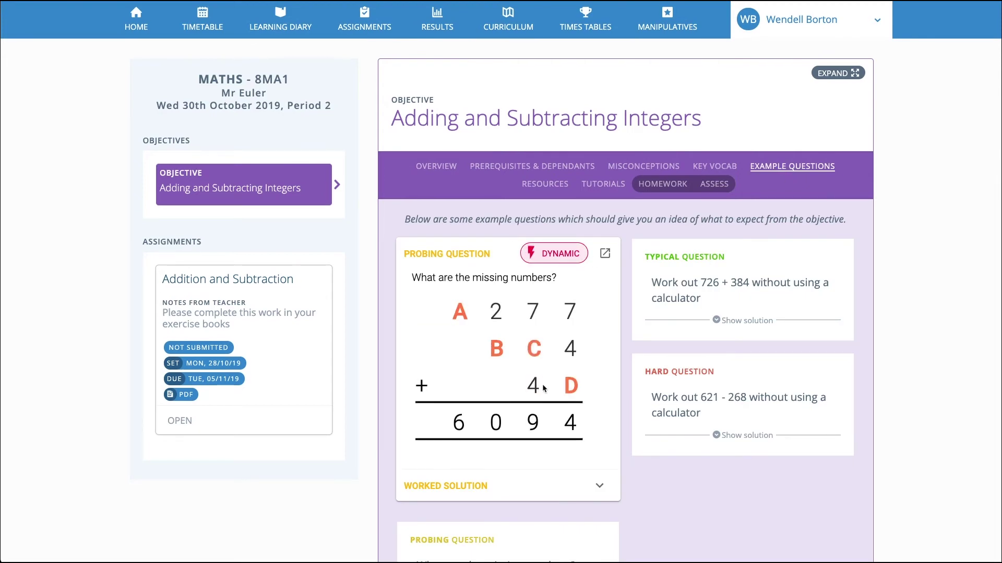
pyautogui.click(543, 486)
pyautogui.scroll(-5, 543, 486)
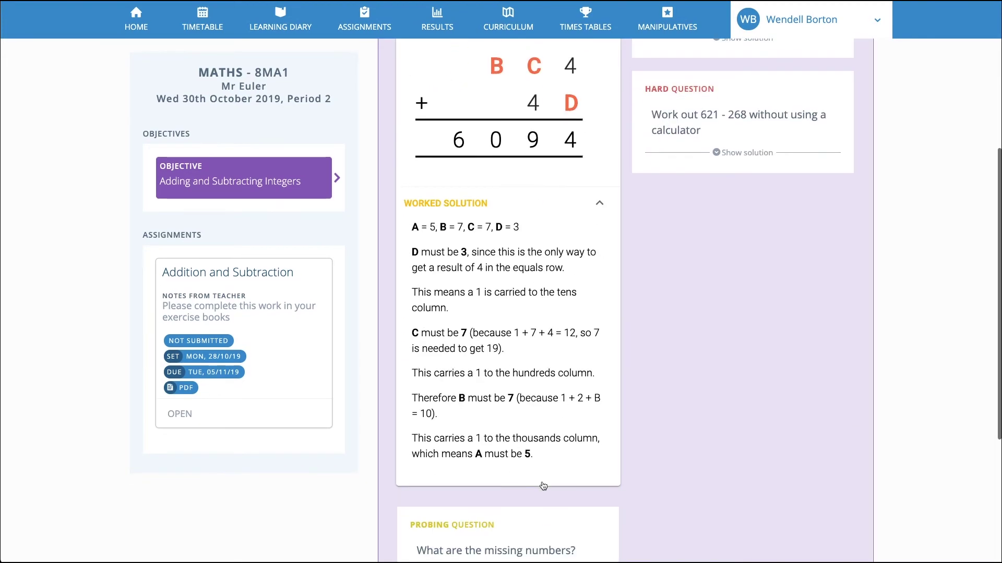
pyautogui.scroll(3, 543, 486)
pyautogui.scroll(3, 543, 486)
pyautogui.click(543, 486)
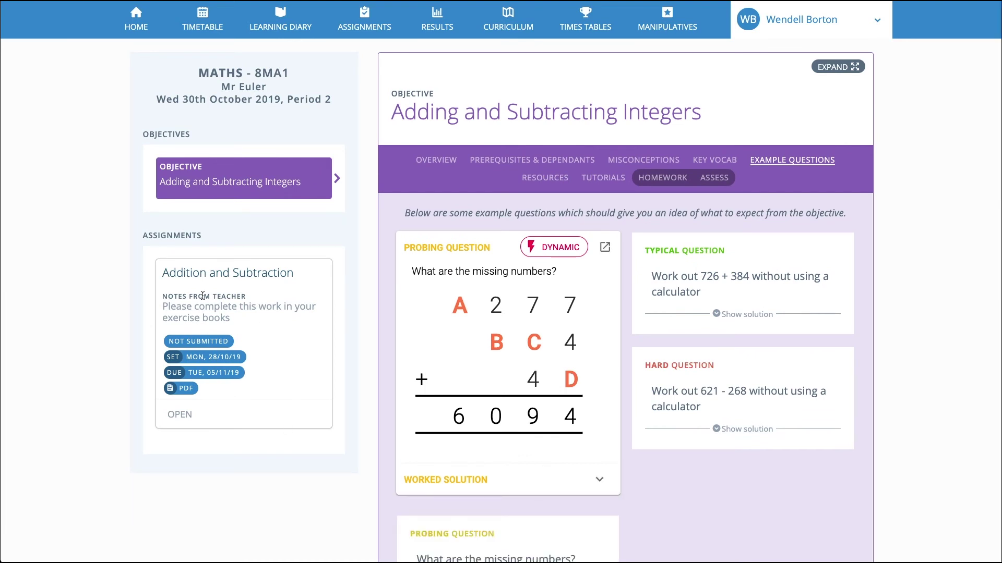
# Inspect the Addition and Subtraction assignment's content and reflection box, then close the submission window
pyautogui.click(180, 415)
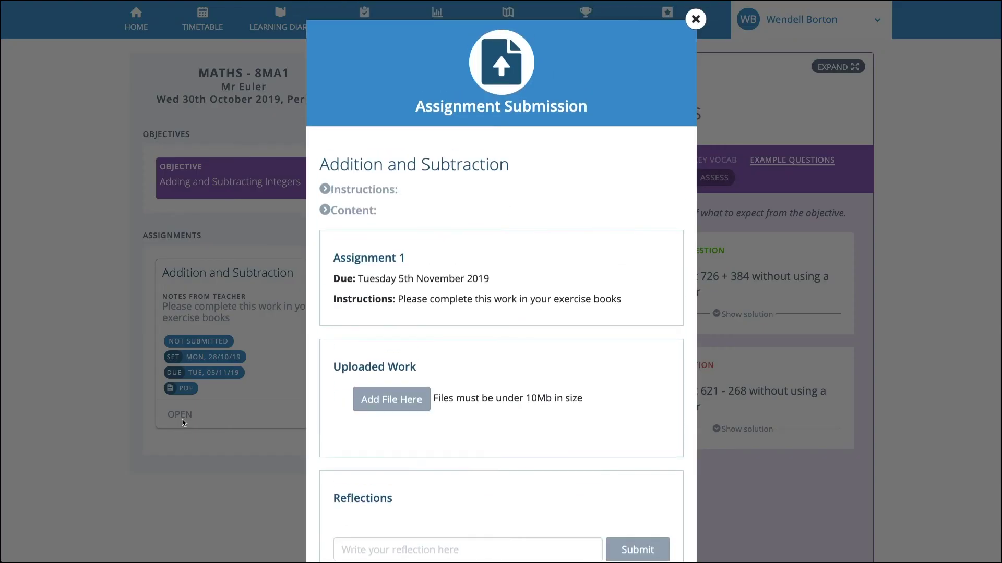
pyautogui.click(339, 212)
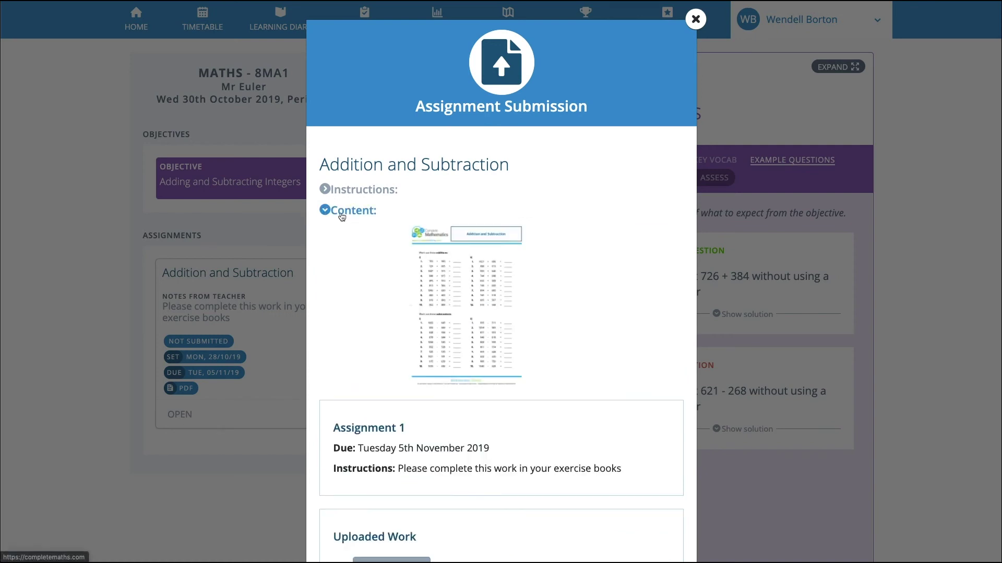
pyautogui.click(342, 214)
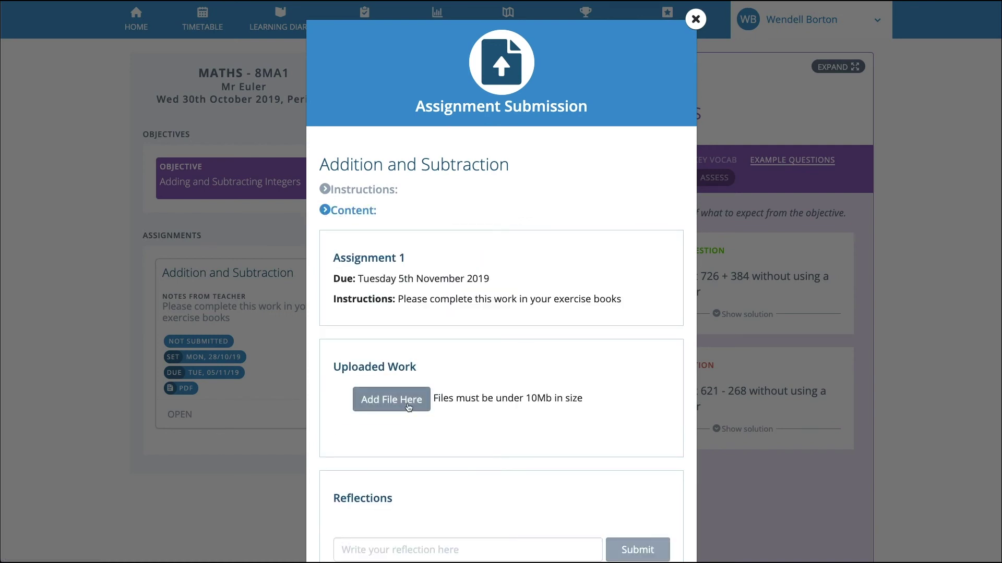
pyautogui.scroll(-3, 408, 408)
pyautogui.click(431, 391)
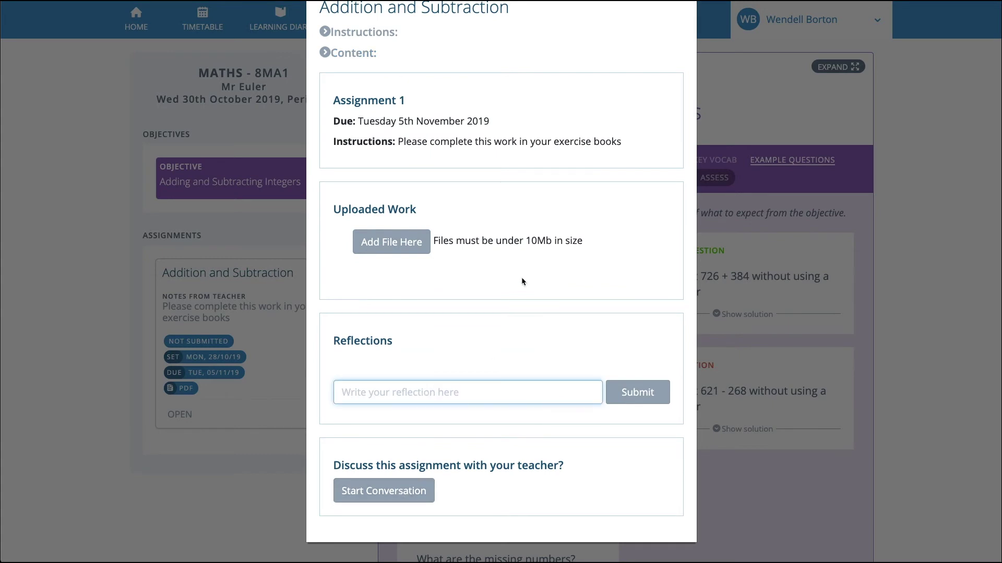
pyautogui.scroll(3, 527, 276)
pyautogui.click(695, 19)
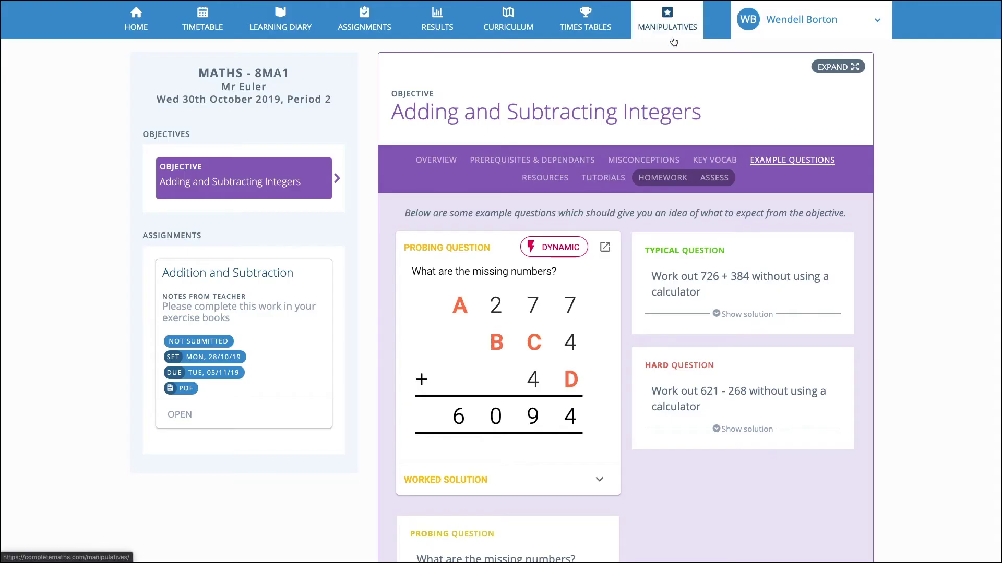
# Open the pupil's Learning Diary and scroll through its uploads and reflections
pyautogui.click(301, 22)
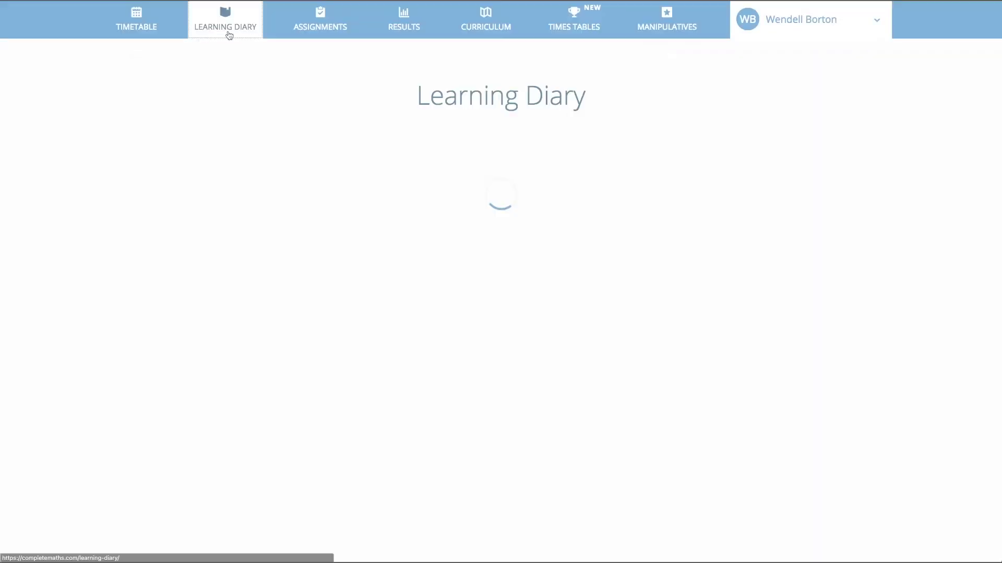
pyautogui.scroll(-15, 724, 365)
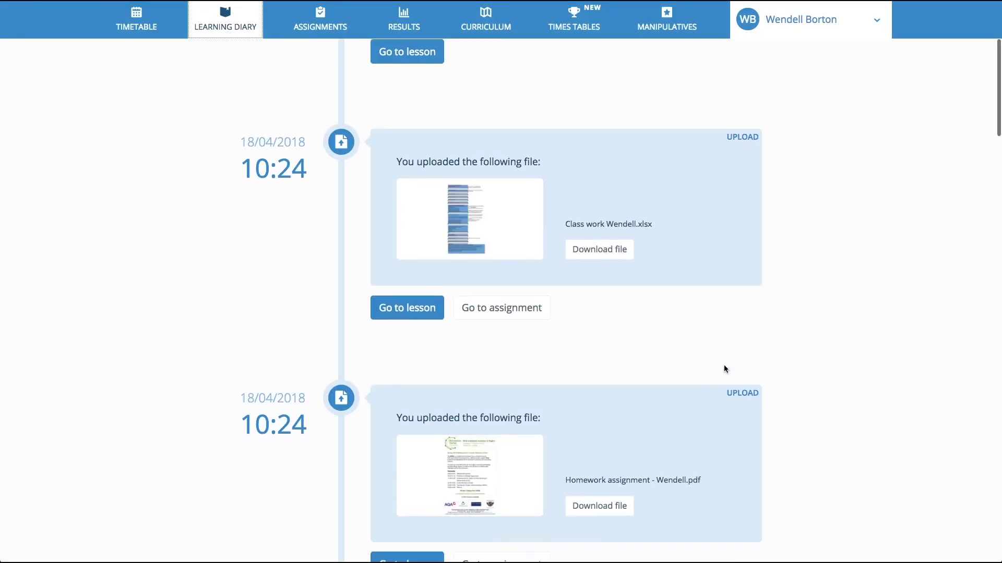
pyautogui.scroll(-15, 724, 368)
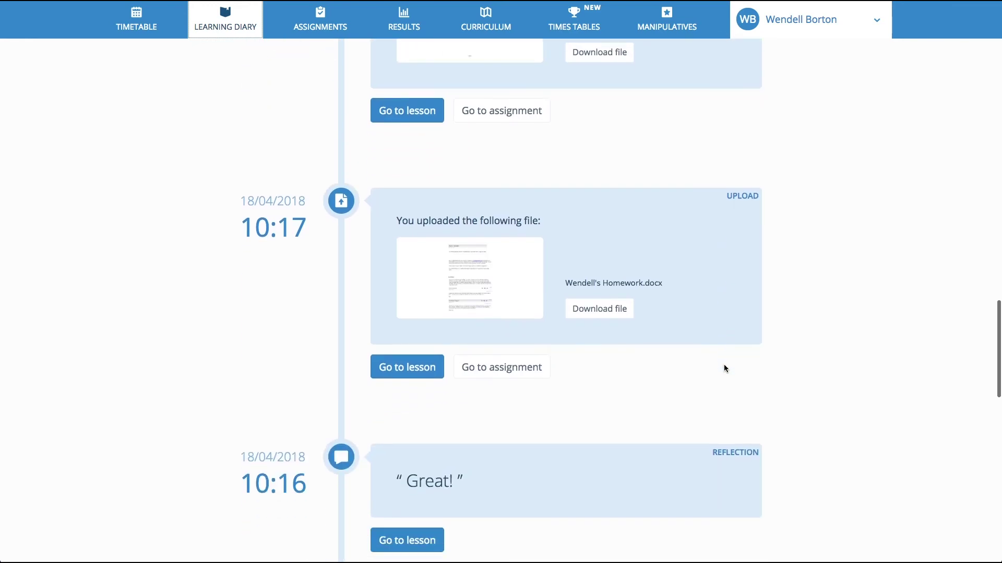
pyautogui.scroll(-8, 725, 368)
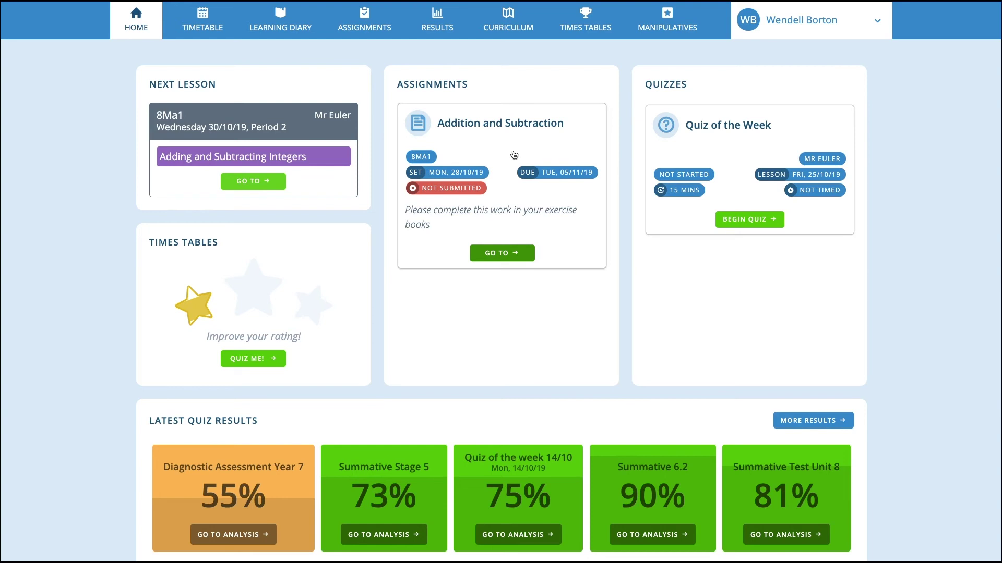
pyautogui.click(363, 23)
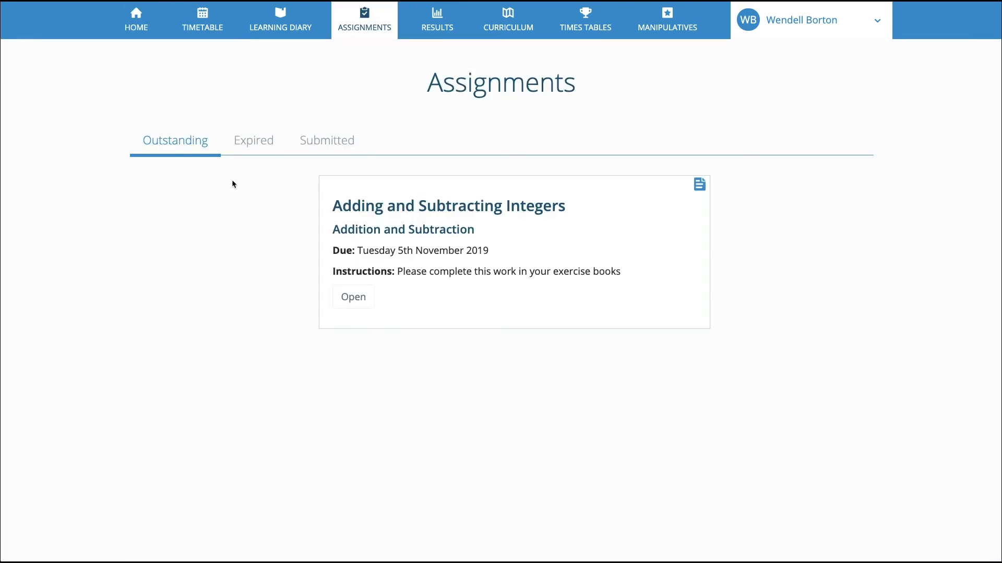
pyautogui.click(299, 144)
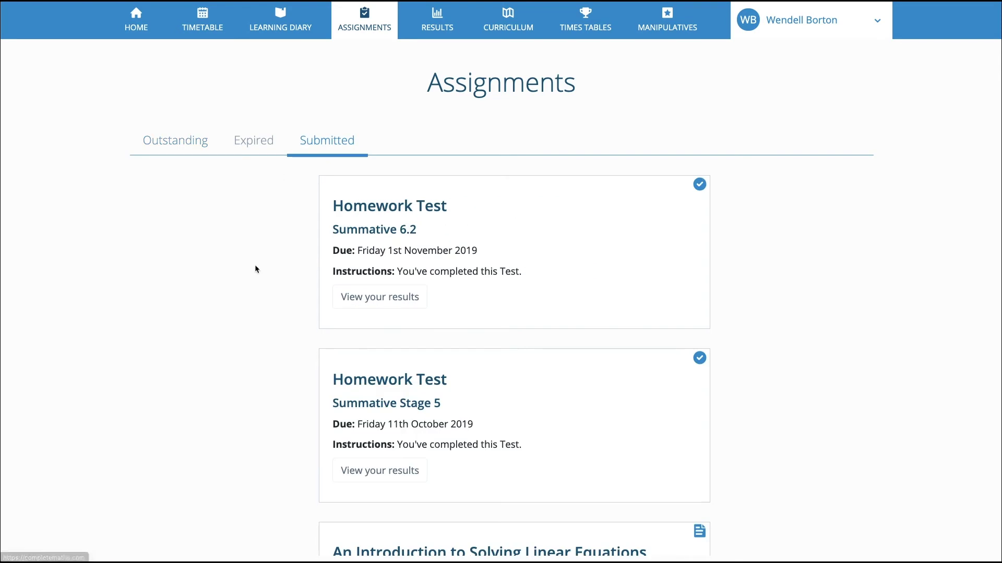
pyautogui.scroll(-3, 511, 295)
pyautogui.scroll(3, 513, 293)
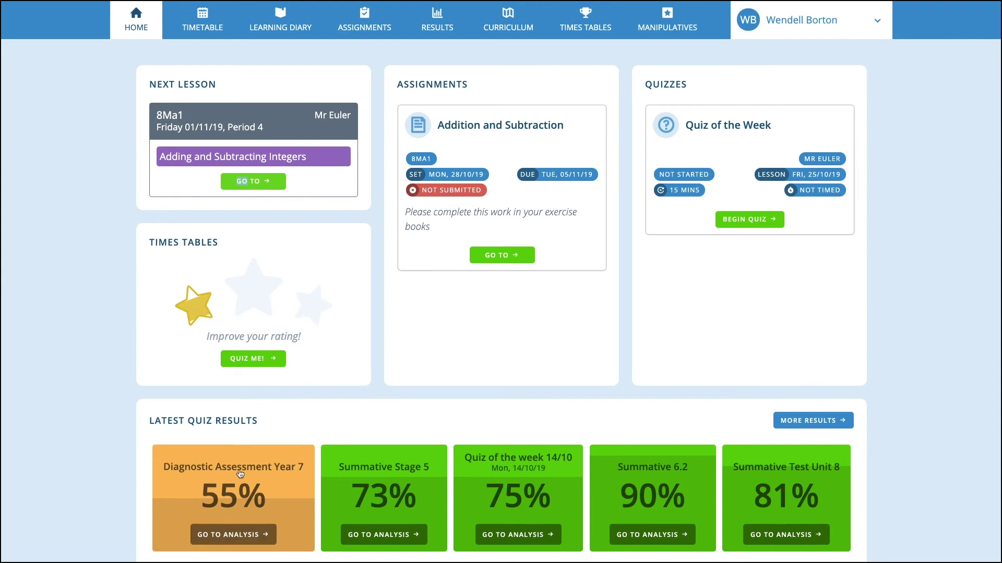
# Open the Quiz of the Week 12 analysis and expand the Recognising Equivalent Fractions, Decimals and Percentages topic
pyautogui.click(827, 422)
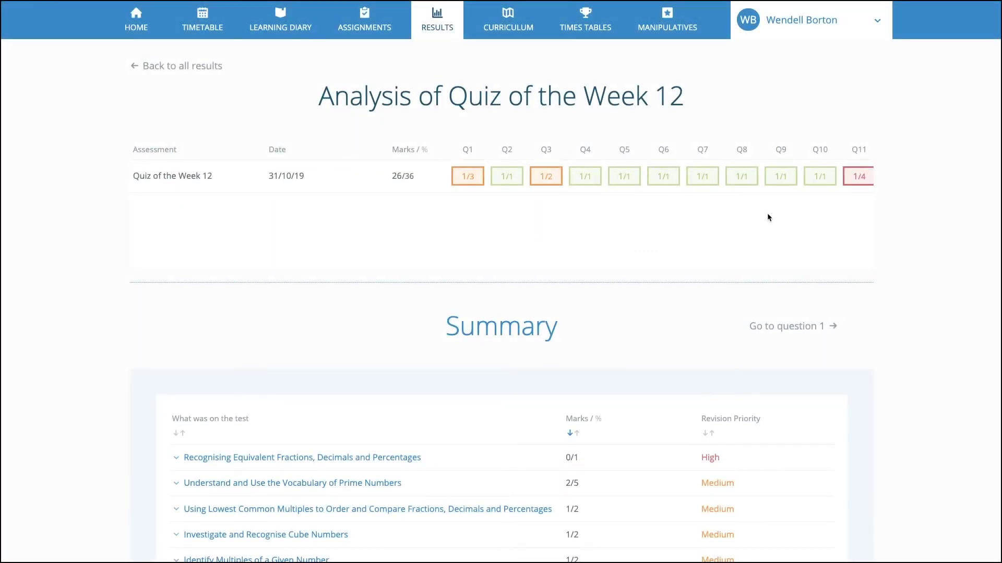
pyautogui.hscroll(10, 767, 217)
pyautogui.scroll(-5, 665, 357)
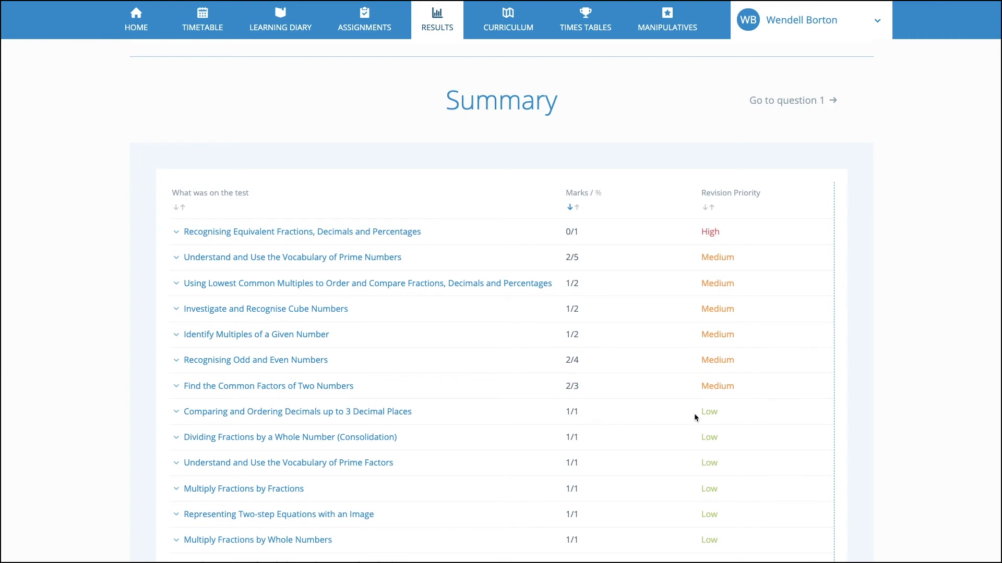
pyautogui.click(403, 232)
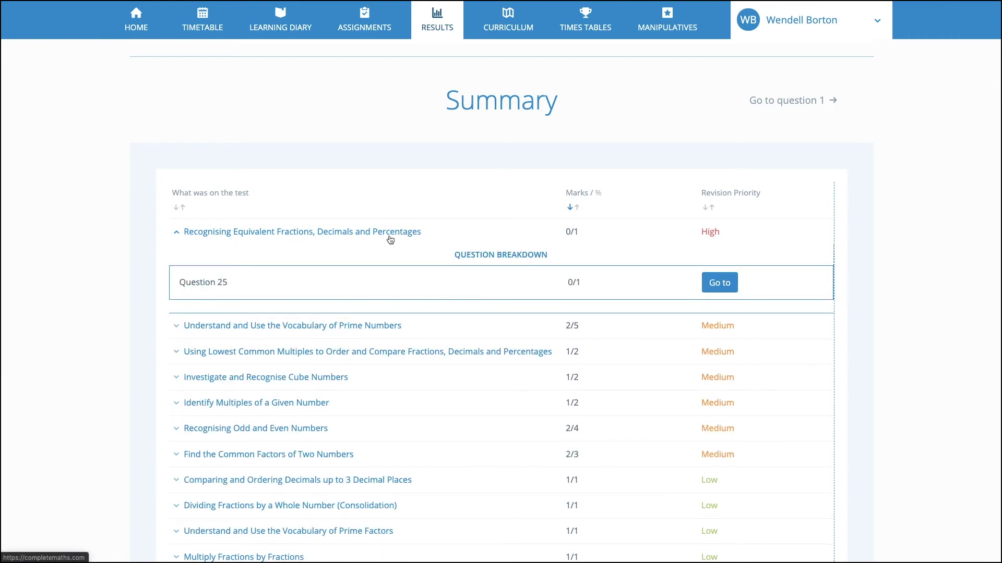
# Open Question 25's similar questions and show then hide the 'What is 25% as a fraction?' solution
pyautogui.click(729, 283)
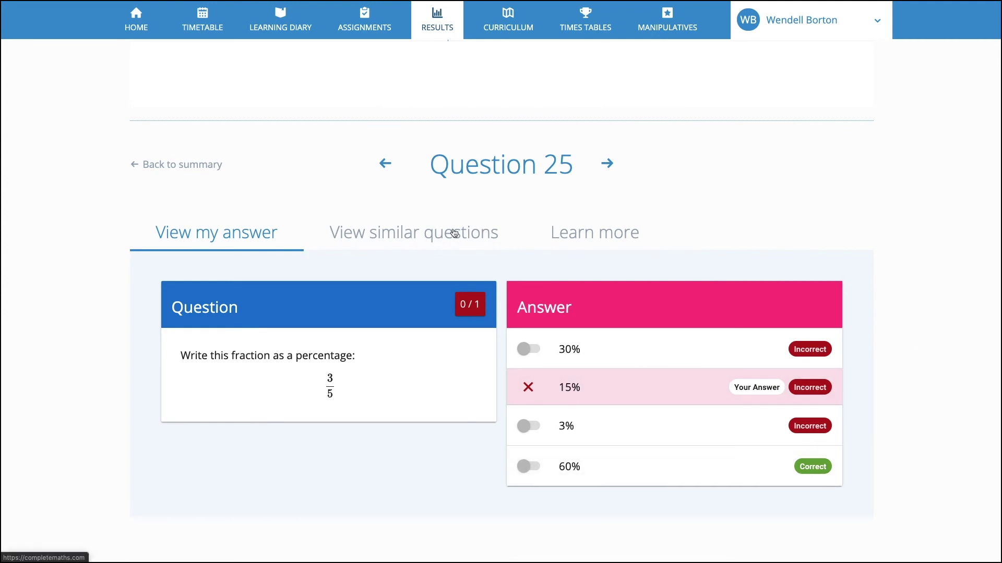
pyautogui.click(435, 242)
pyautogui.scroll(-4, 767, 360)
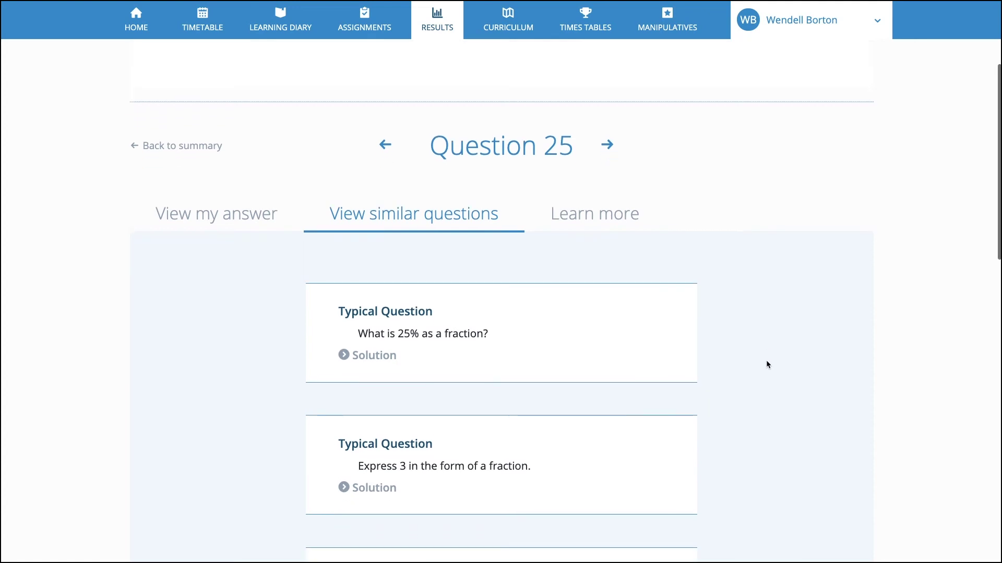
pyautogui.click(390, 190)
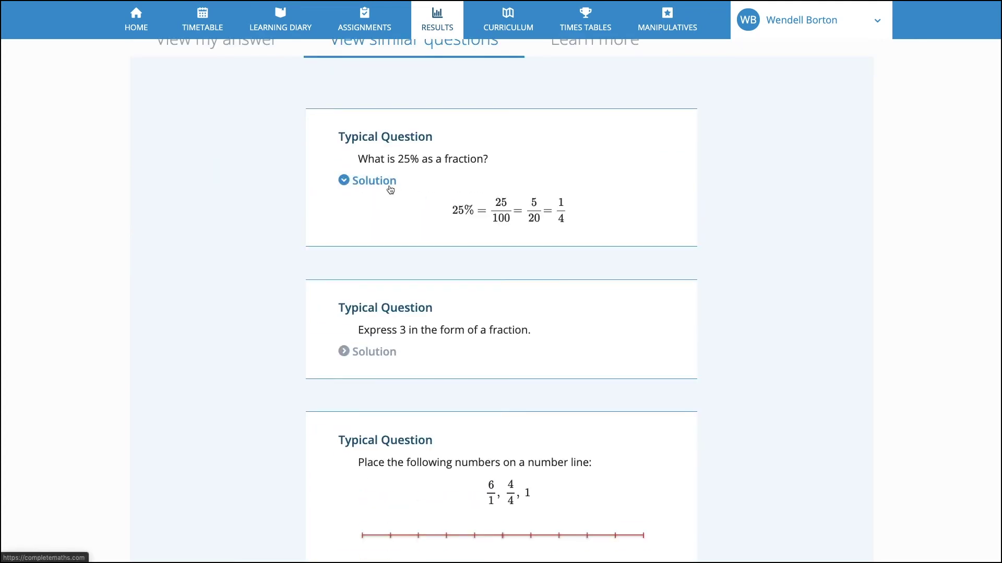
pyautogui.click(390, 190)
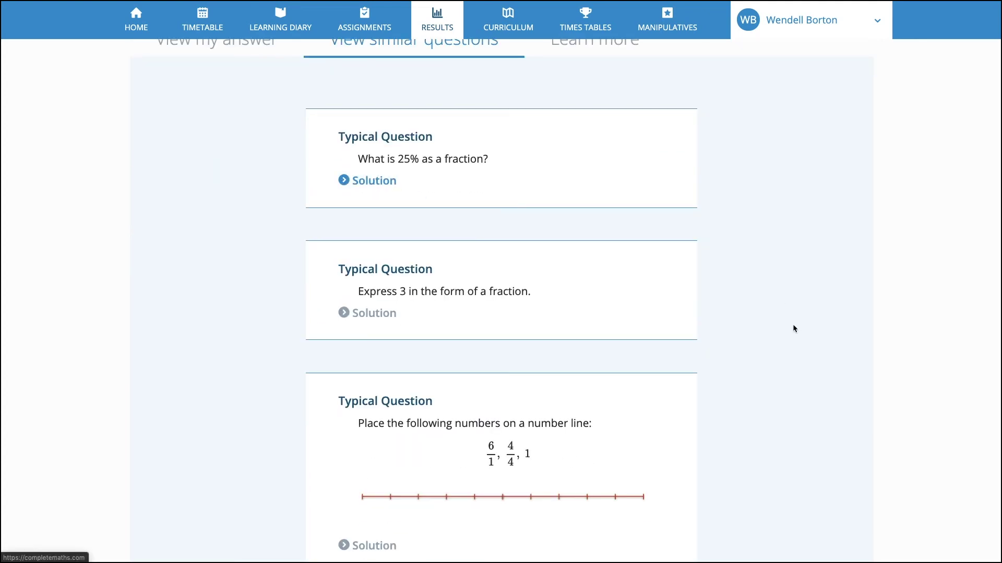
pyautogui.scroll(-7, 763, 340)
pyautogui.scroll(14, 762, 341)
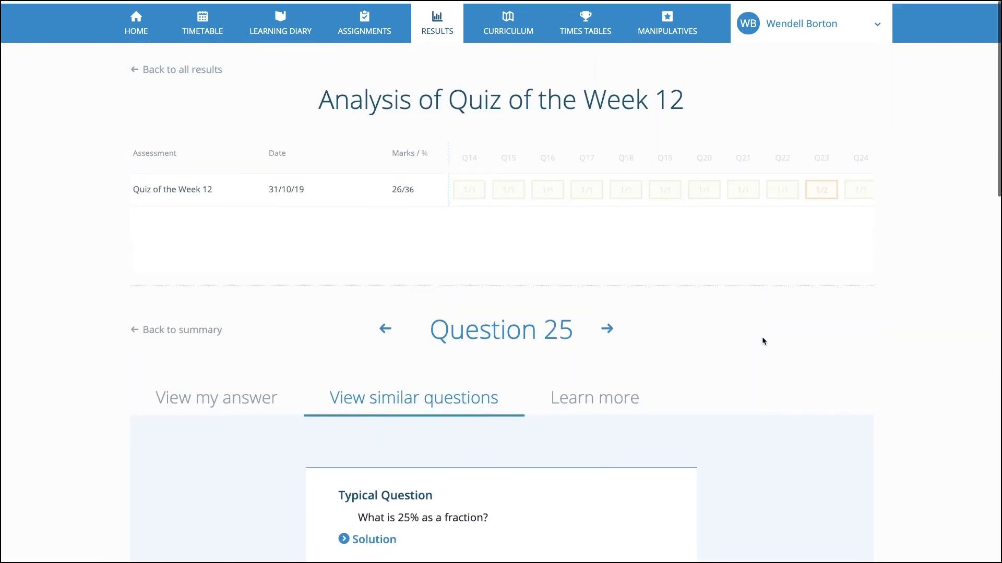
# Open Question 25's Learn more section and scroll through the objective's details
pyautogui.click(624, 393)
pyautogui.scroll(-1, 600, 407)
pyautogui.scroll(-2, 600, 410)
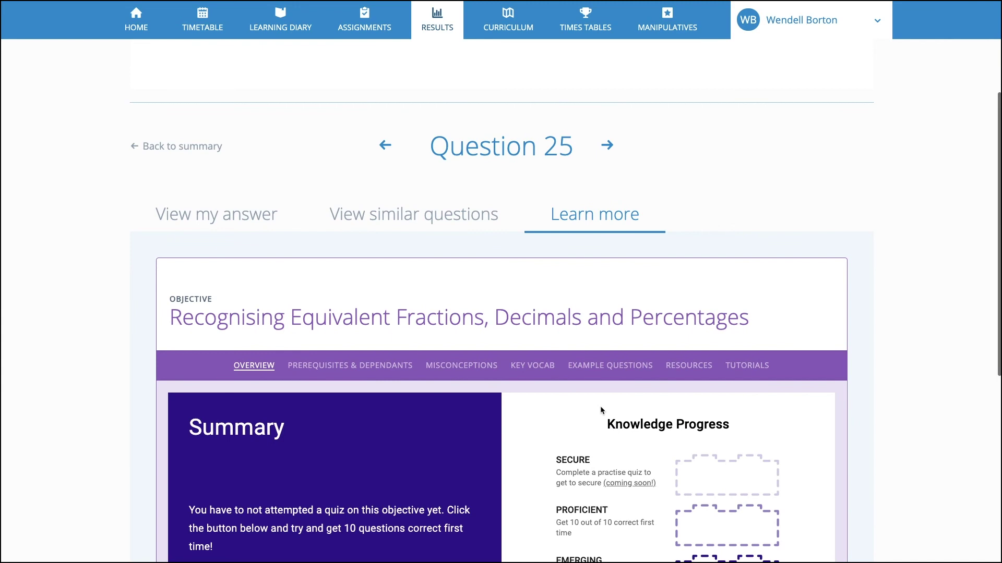
pyautogui.scroll(-1, 599, 410)
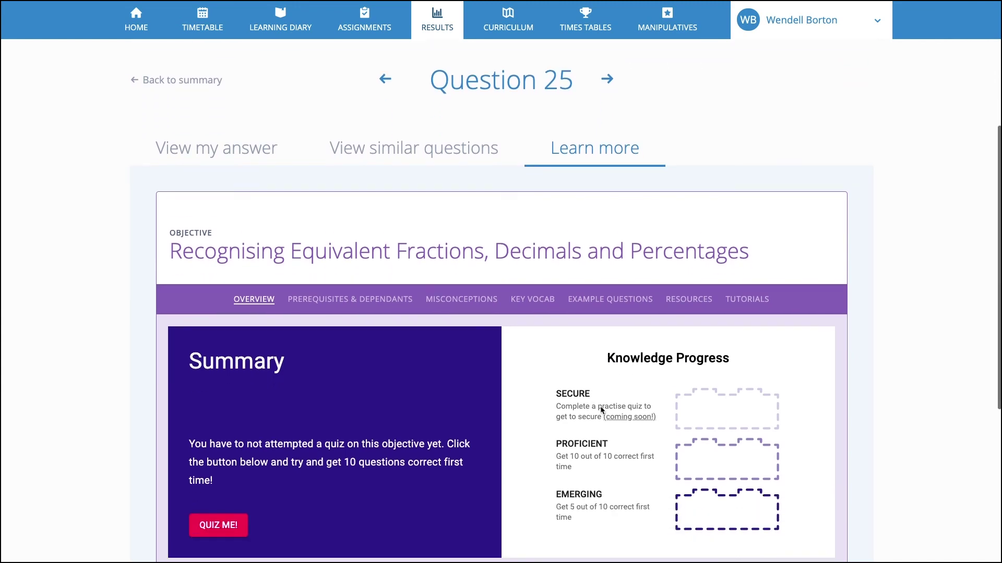
# Browse Misconceptions, Key Vocab, Example Questions, Resources and Tutorials, then return to the Overview
pyautogui.click(483, 301)
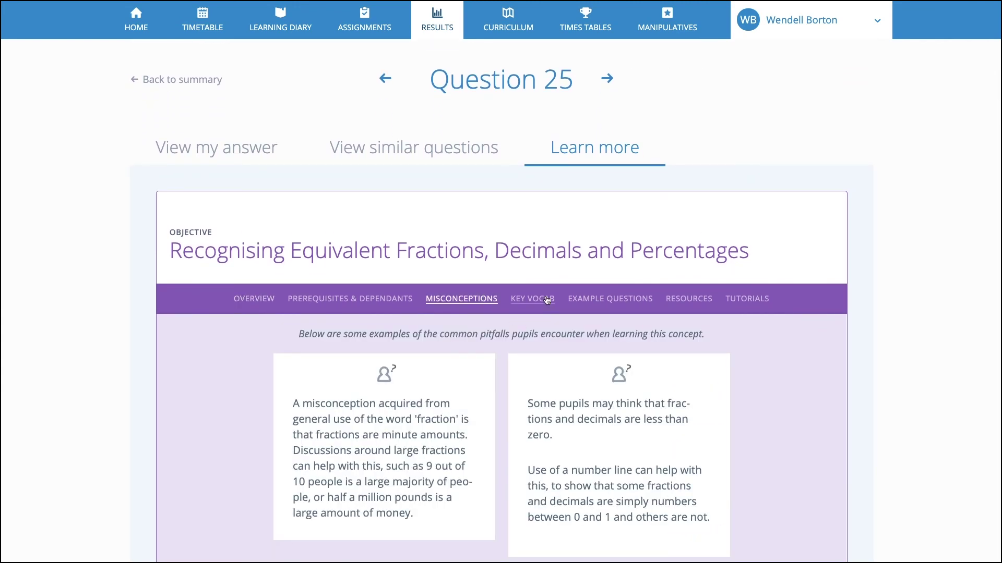
pyautogui.click(547, 300)
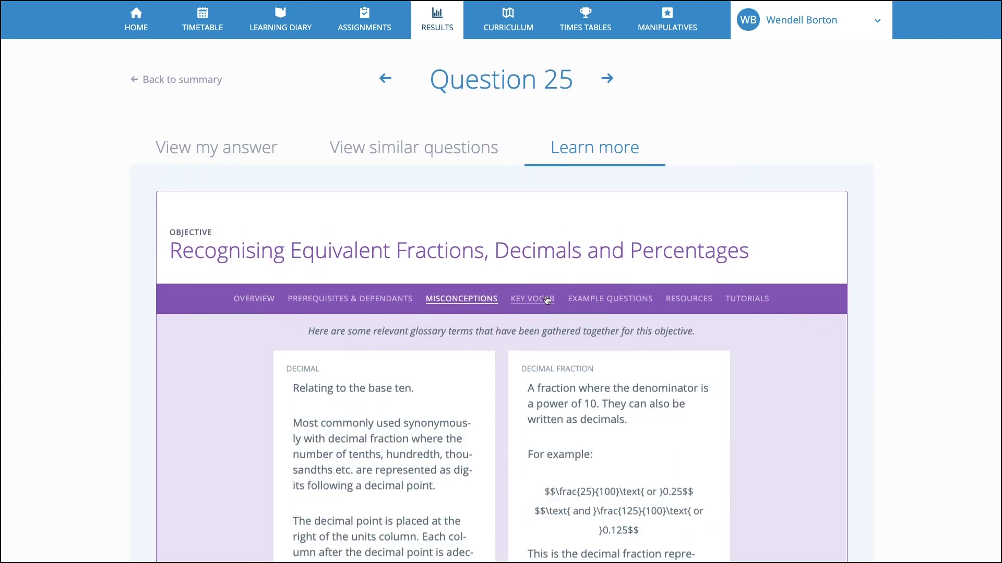
pyautogui.click(608, 303)
pyautogui.scroll(-8, 621, 390)
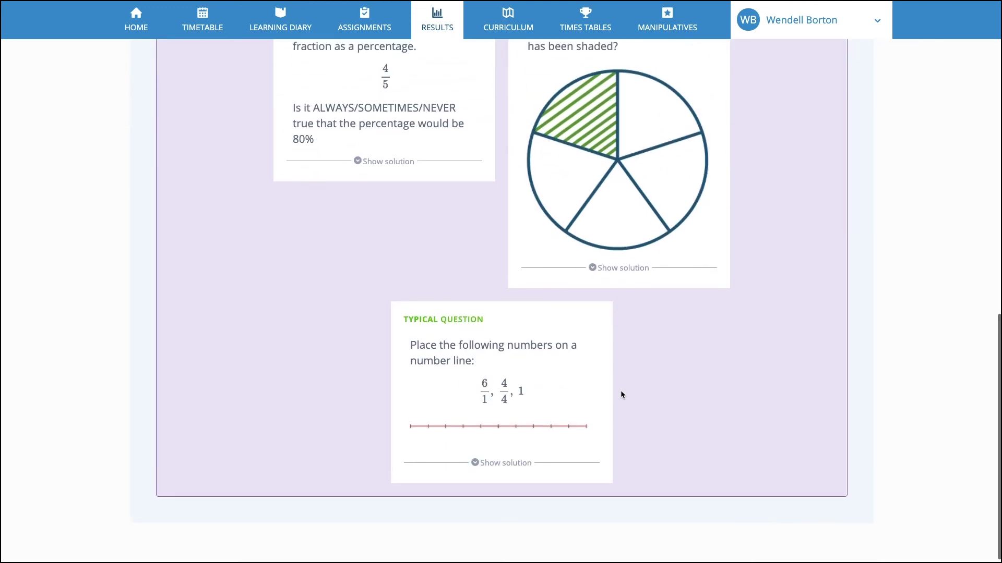
pyautogui.scroll(9, 621, 390)
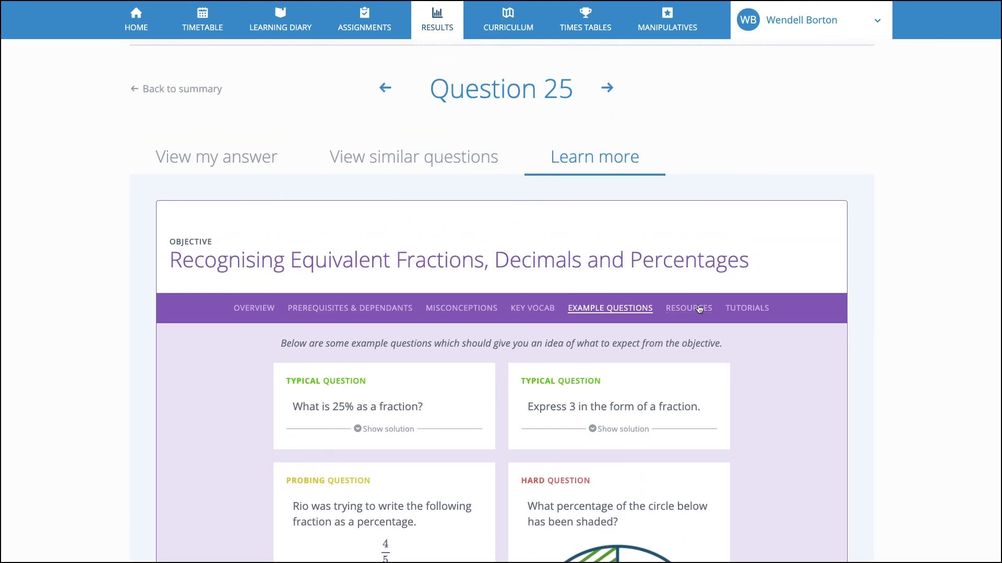
pyautogui.click(699, 309)
pyautogui.click(750, 309)
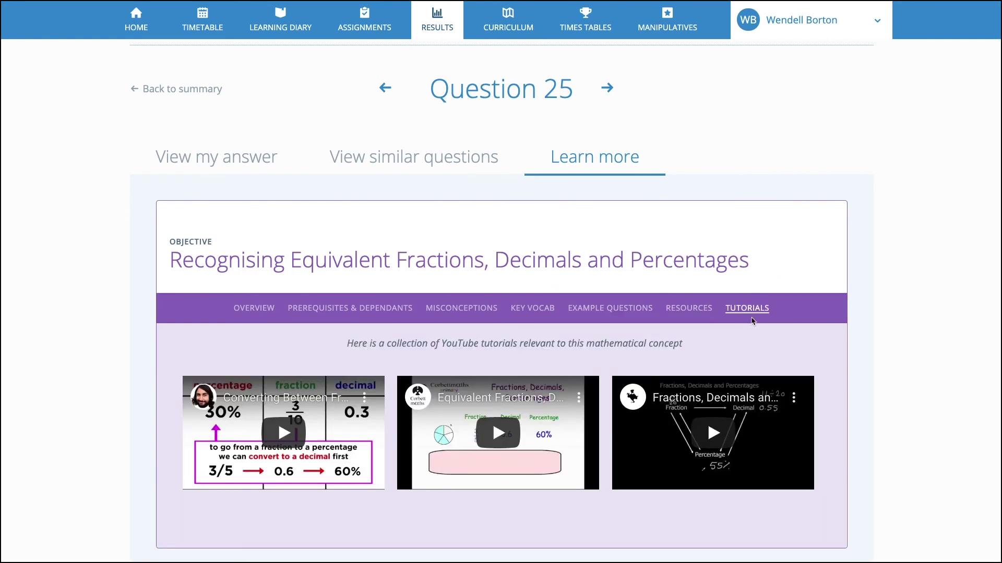
pyautogui.click(253, 310)
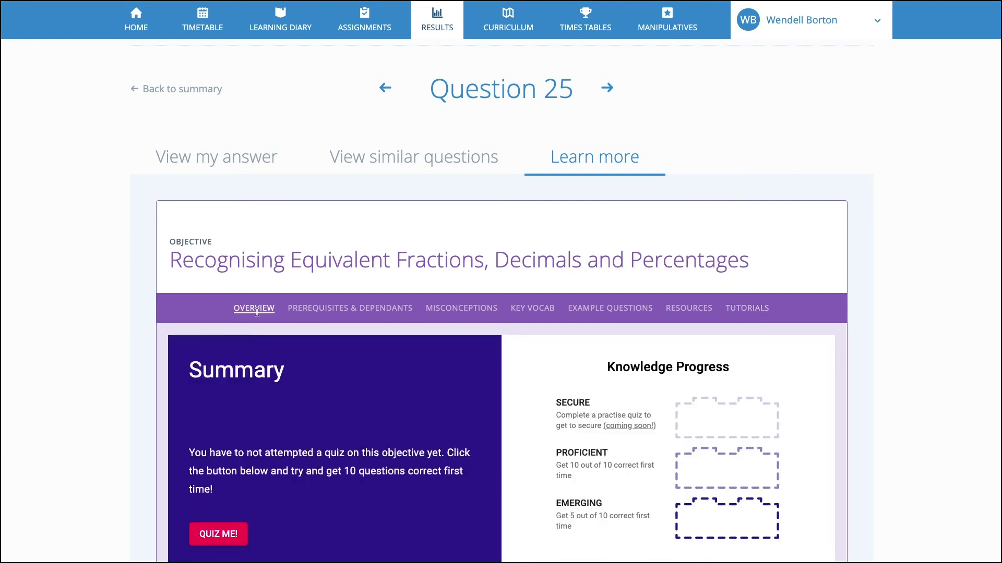
pyautogui.scroll(-2, 437, 364)
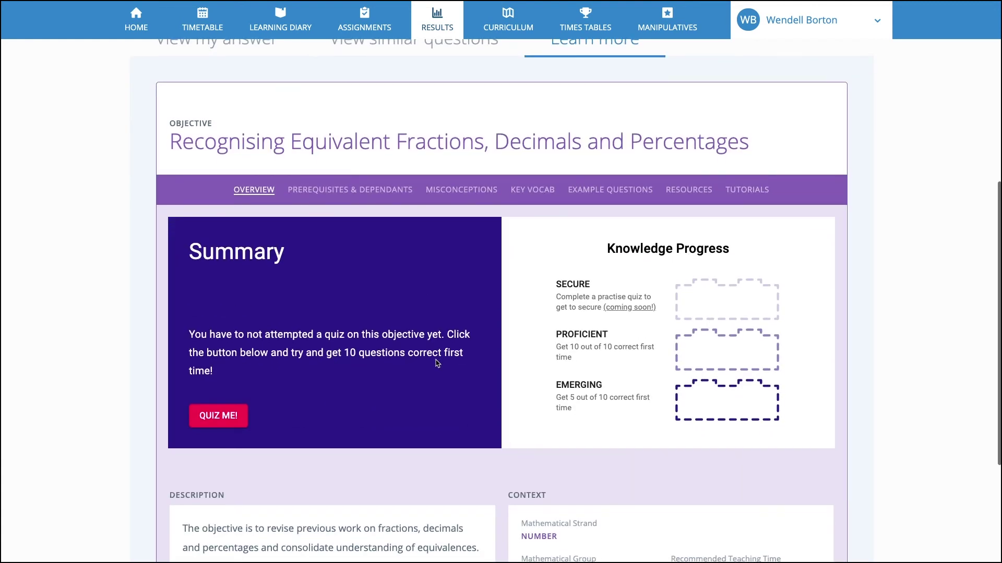
# Start the objective's practice quiz and answer 28/4 correctly with 7
pyautogui.click(227, 417)
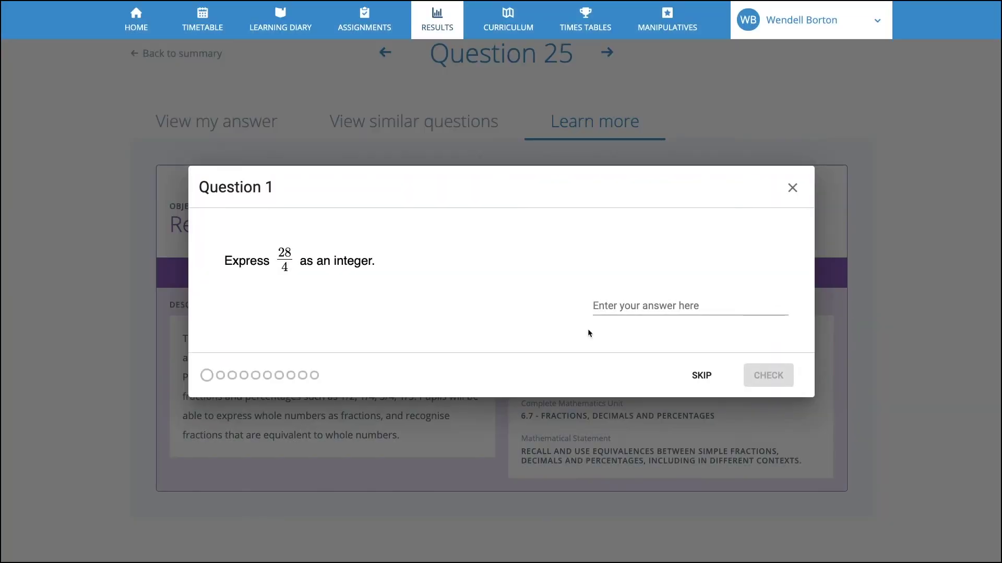
pyautogui.click(644, 308)
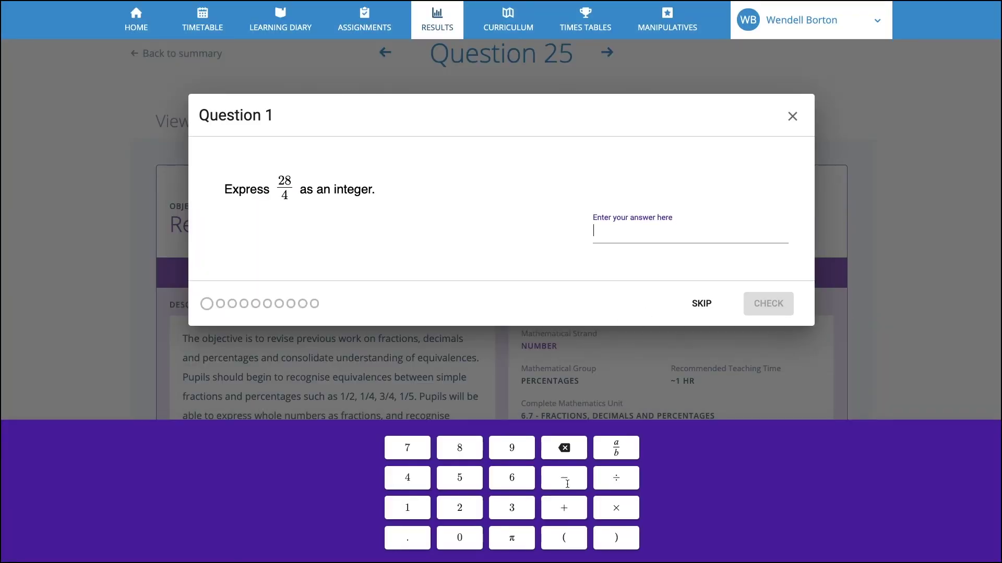
pyautogui.click(419, 459)
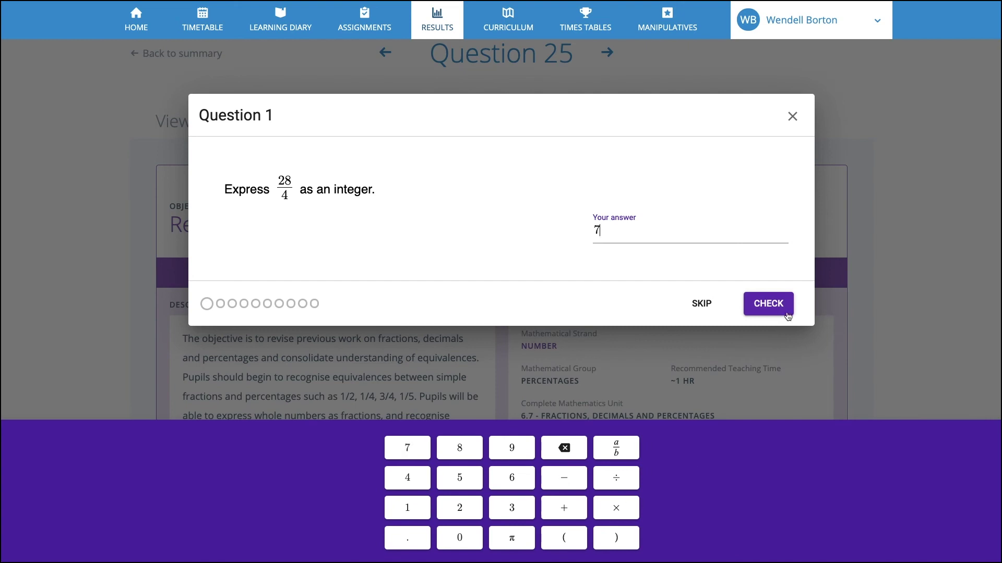
pyautogui.click(782, 312)
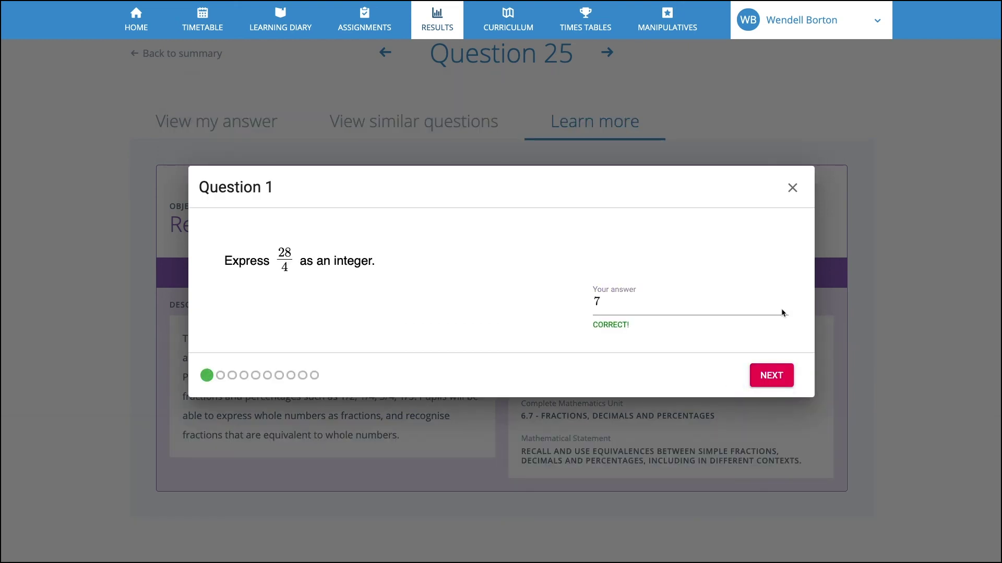
pyautogui.click(774, 375)
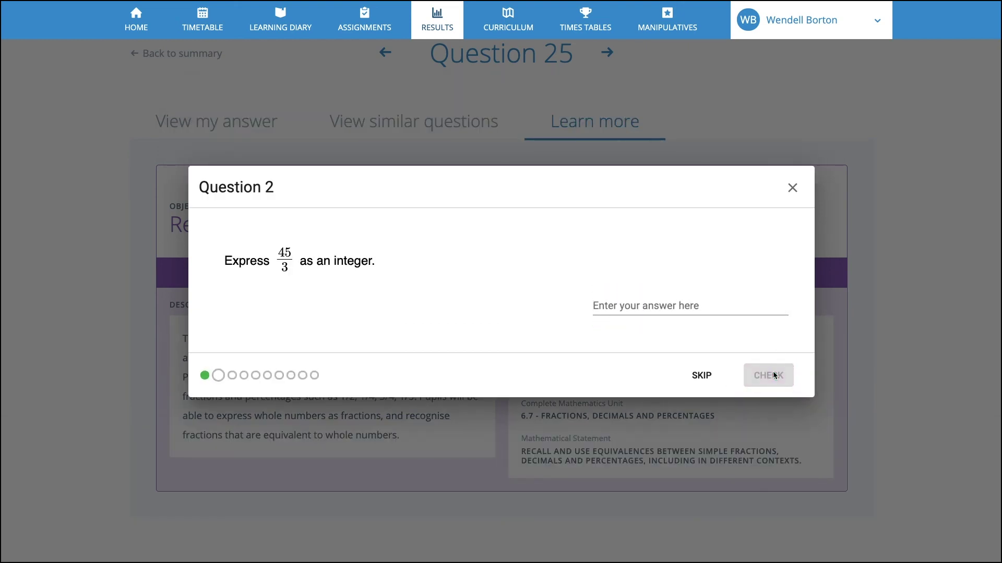
# Answer 45/3 correctly with 15, then close the quiz
pyautogui.click(694, 305)
pyautogui.click(403, 508)
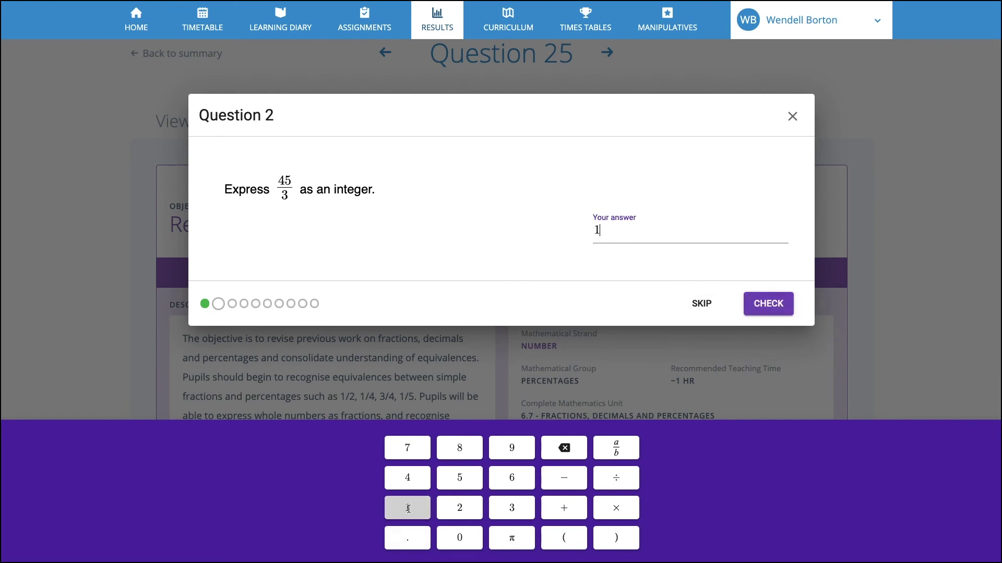
pyautogui.click(462, 477)
pyautogui.click(774, 310)
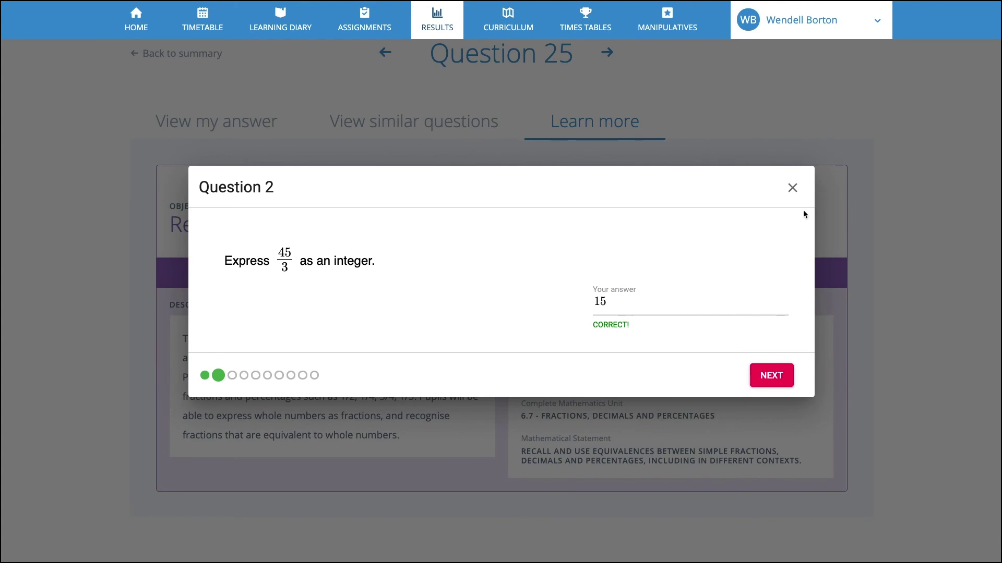
pyautogui.click(792, 187)
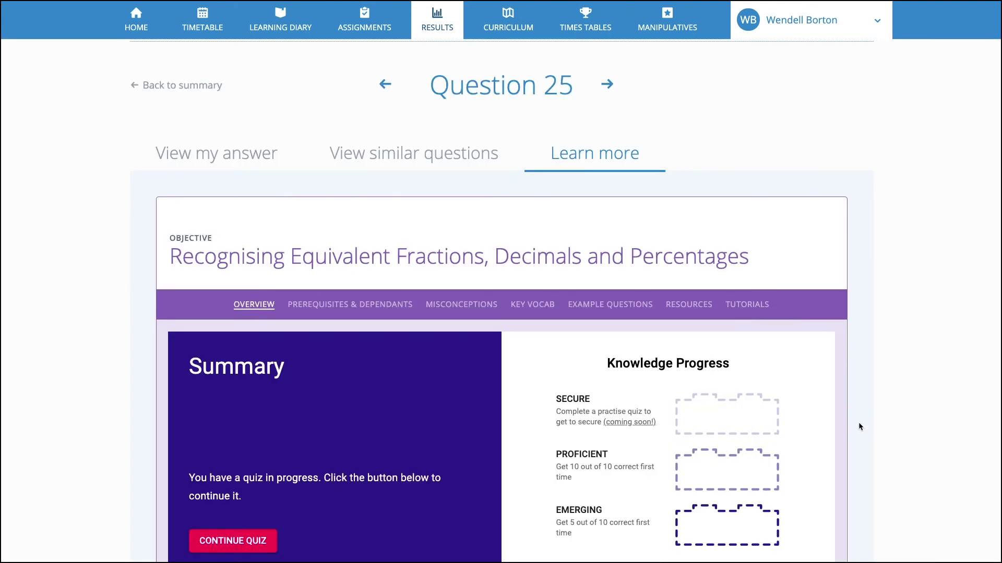
# Show the Prerequisites & Dependants of Recognising Equivalent Fractions, Decimals and Percentages and scroll through both lists
pyautogui.click(358, 307)
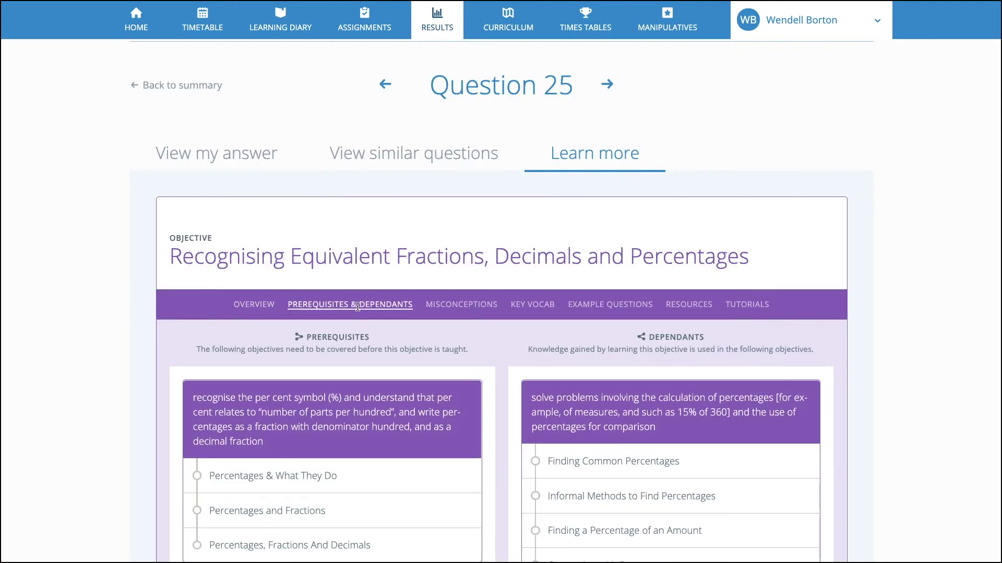
pyautogui.scroll(-1, 404, 361)
pyautogui.scroll(-4, 404, 363)
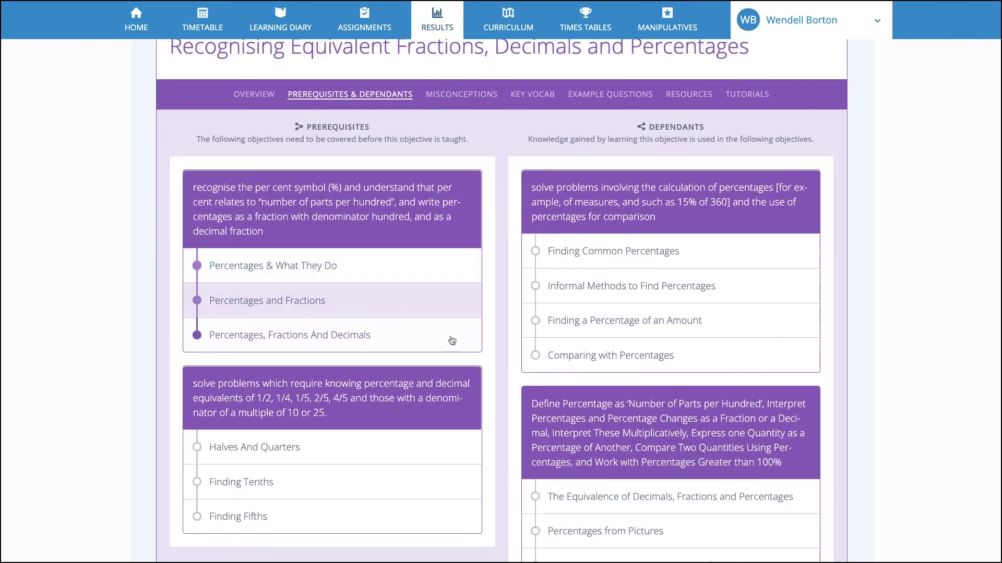
pyautogui.scroll(9, 446, 341)
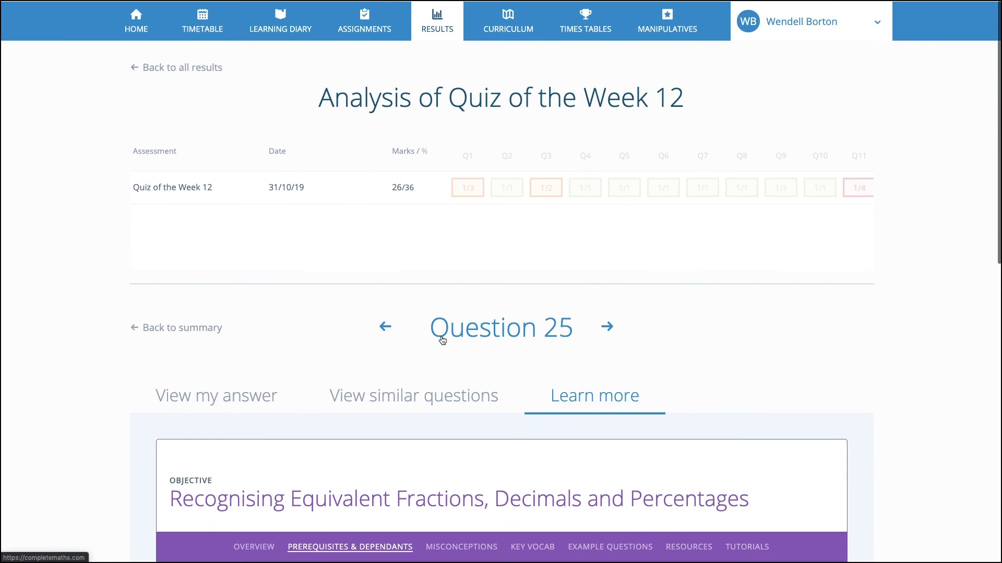
# Go to the curriculum browser and expand unit 7.6 Formulae, Sequences and Rules
pyautogui.click(499, 27)
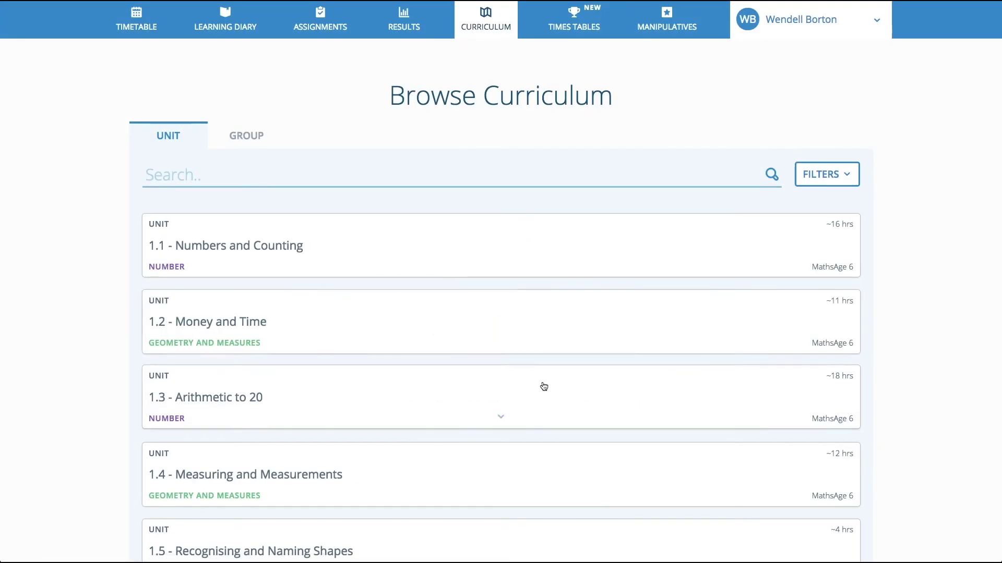
pyautogui.scroll(-20, 497, 310)
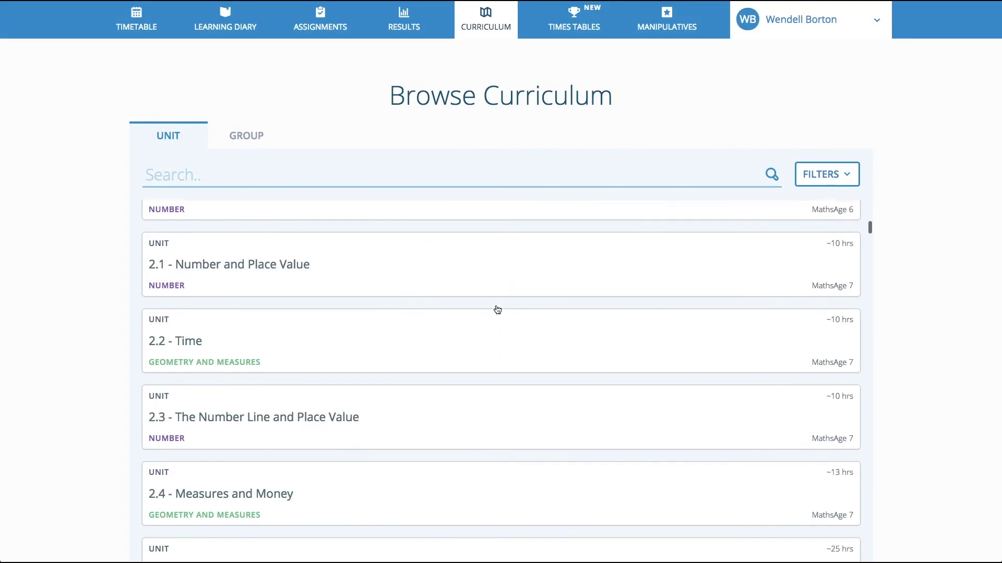
pyautogui.scroll(-20, 497, 310)
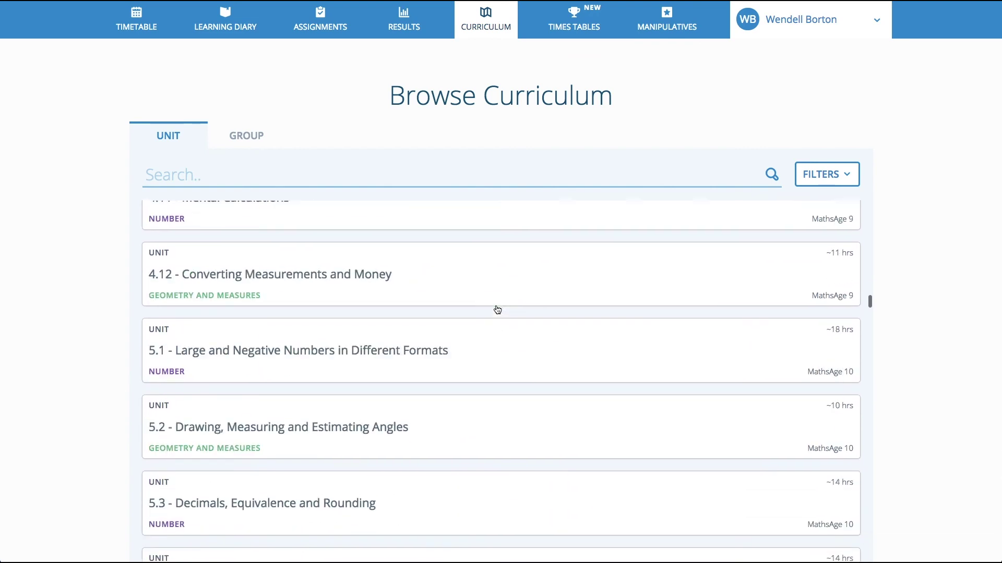
pyautogui.scroll(-15, 496, 309)
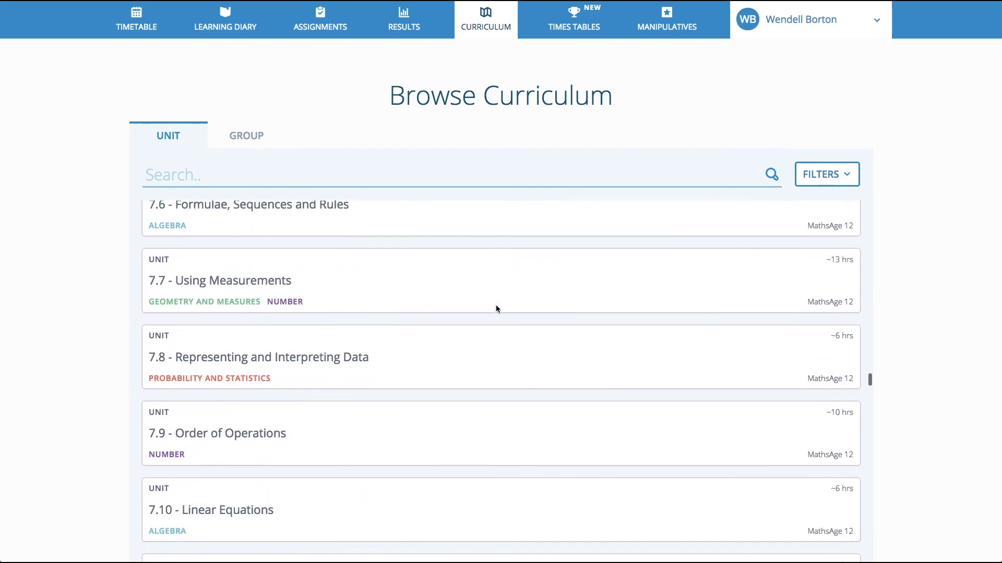
pyautogui.click(498, 265)
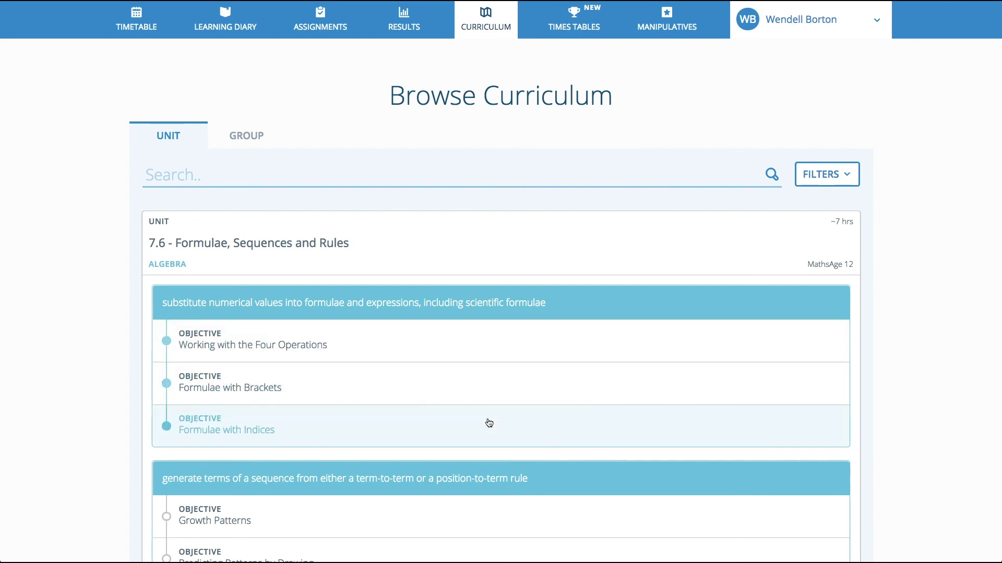
# Explore Formulae with Indices and its dependant The Subject of Linear Formulae, including example questions, then close
pyautogui.click(488, 420)
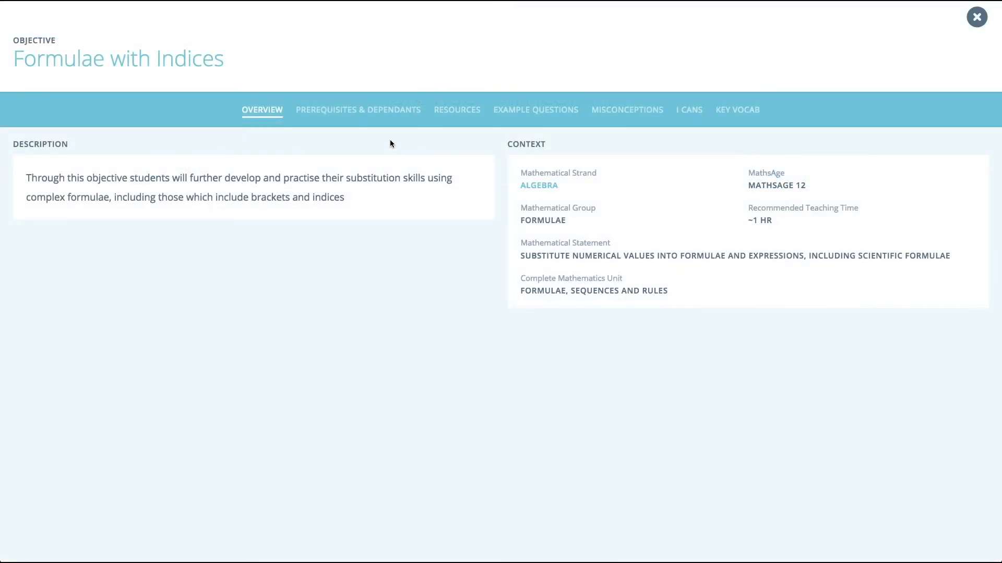
pyautogui.click(391, 109)
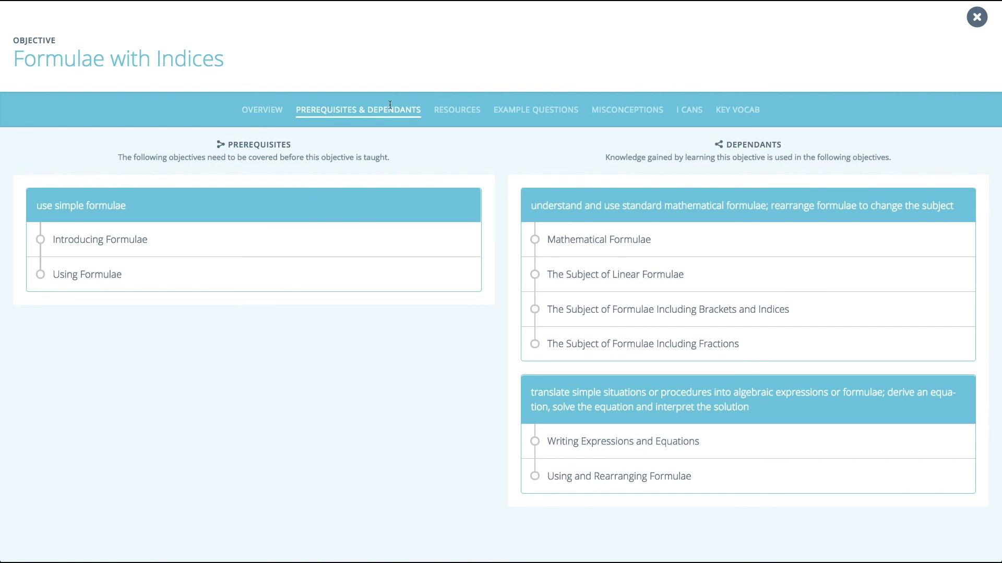
pyautogui.click(576, 274)
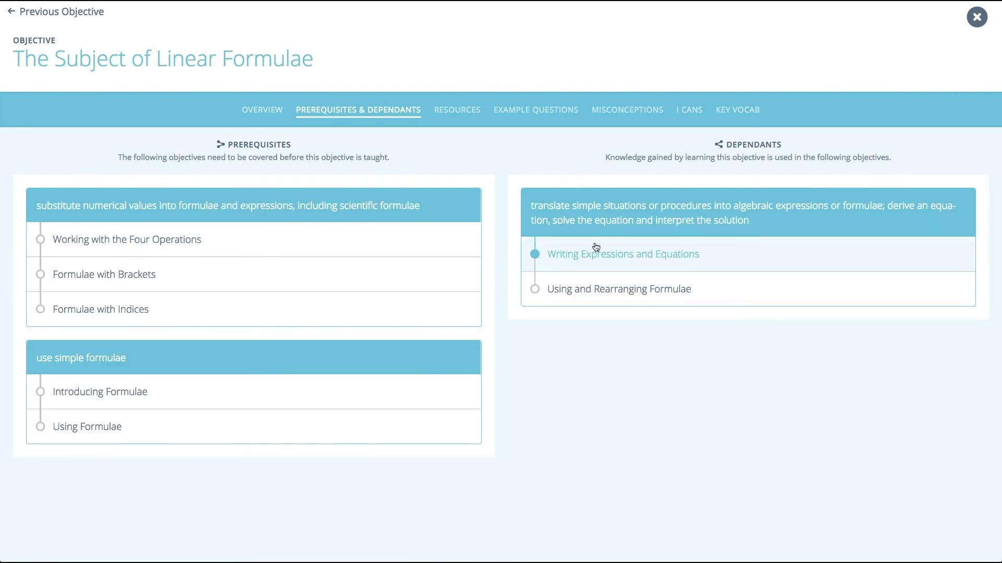
pyautogui.click(542, 112)
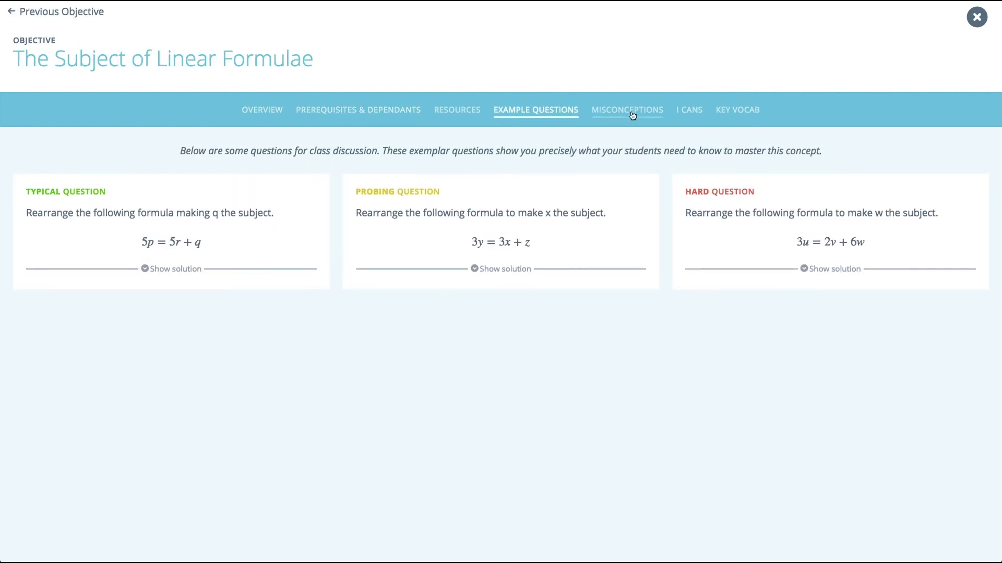
pyautogui.click(977, 18)
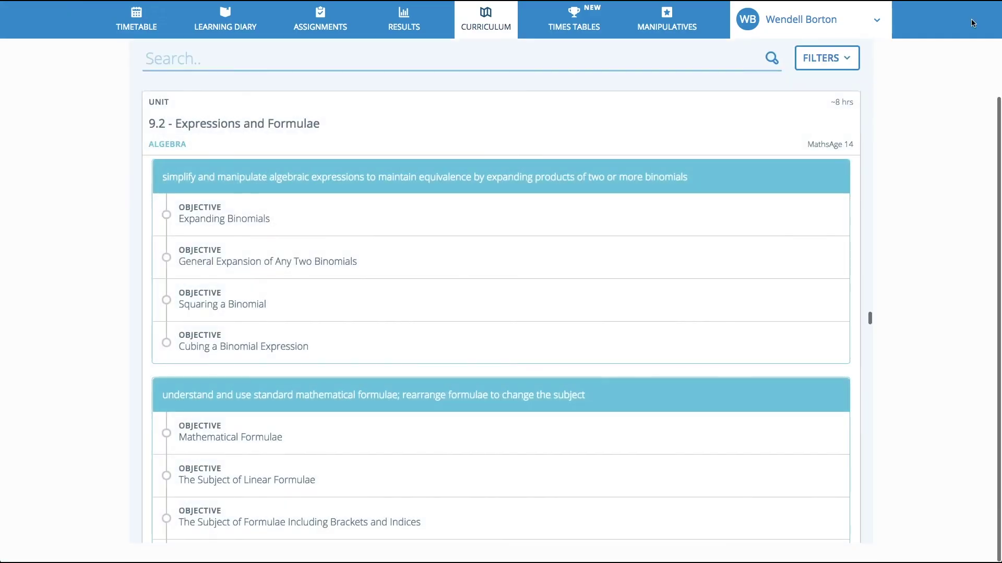
# Start a Times Tables quiz and submit 121 as the answer to 11 × 11
pyautogui.click(580, 23)
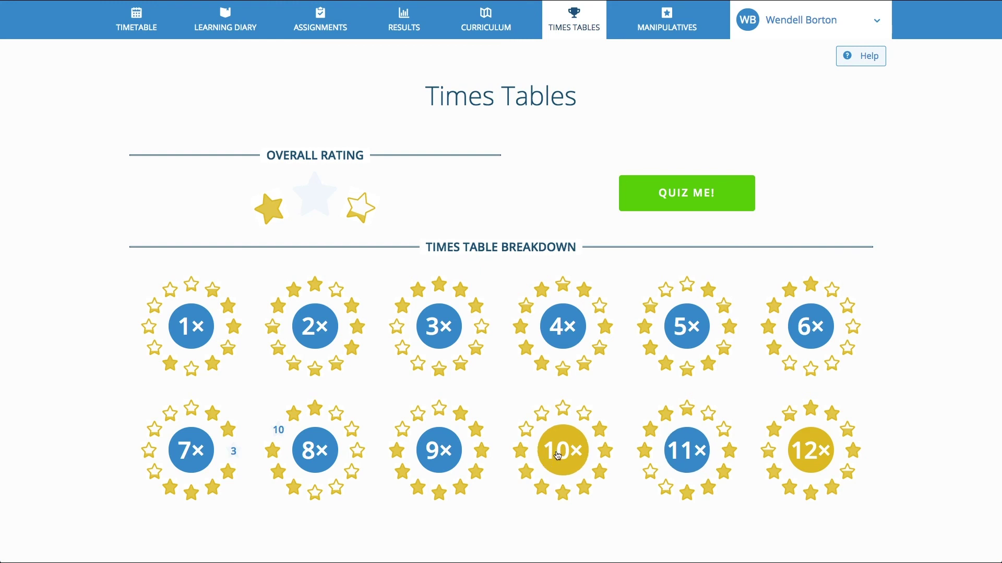
pyautogui.click(683, 198)
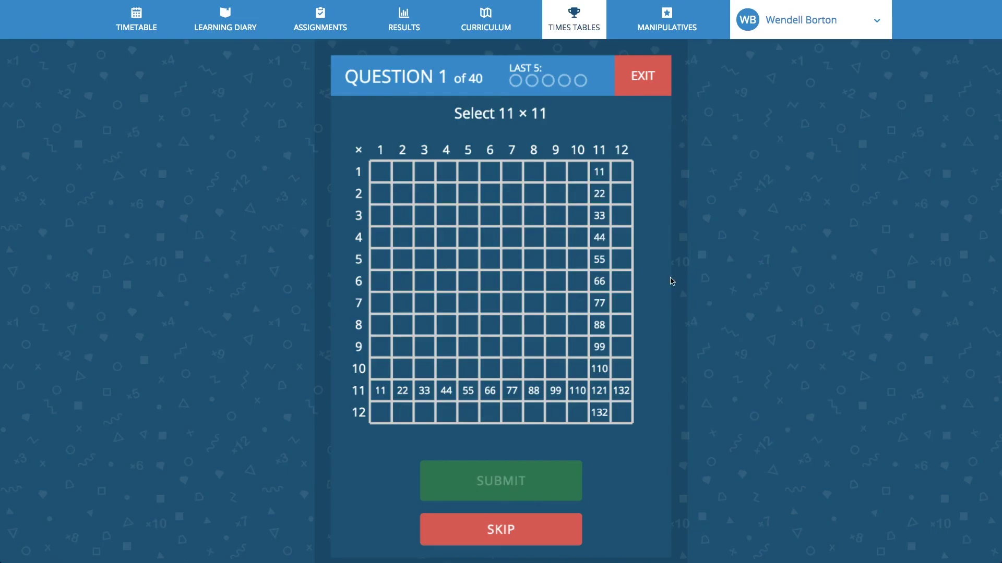
pyautogui.click(608, 388)
pyautogui.click(527, 476)
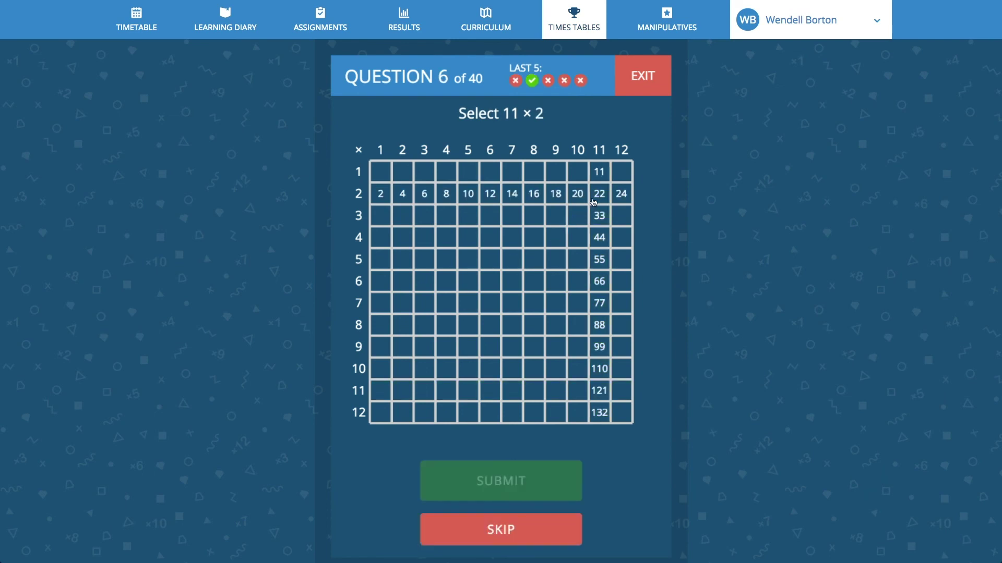
# Answer 5 × 7 with 35, mark an 11 by 4 grid rectangle, and enter 24 for 2 × 12
pyautogui.click(595, 198)
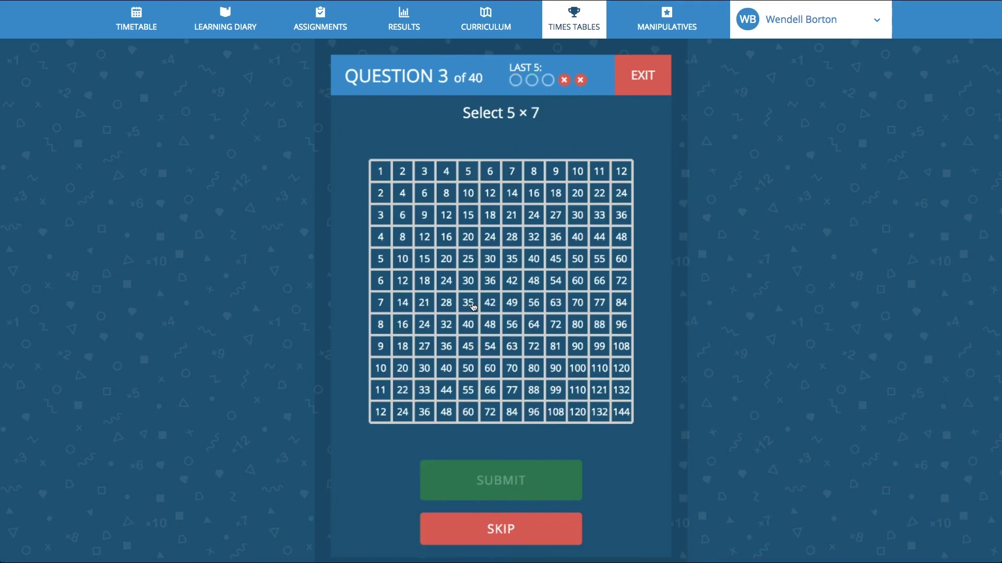
pyautogui.click(473, 306)
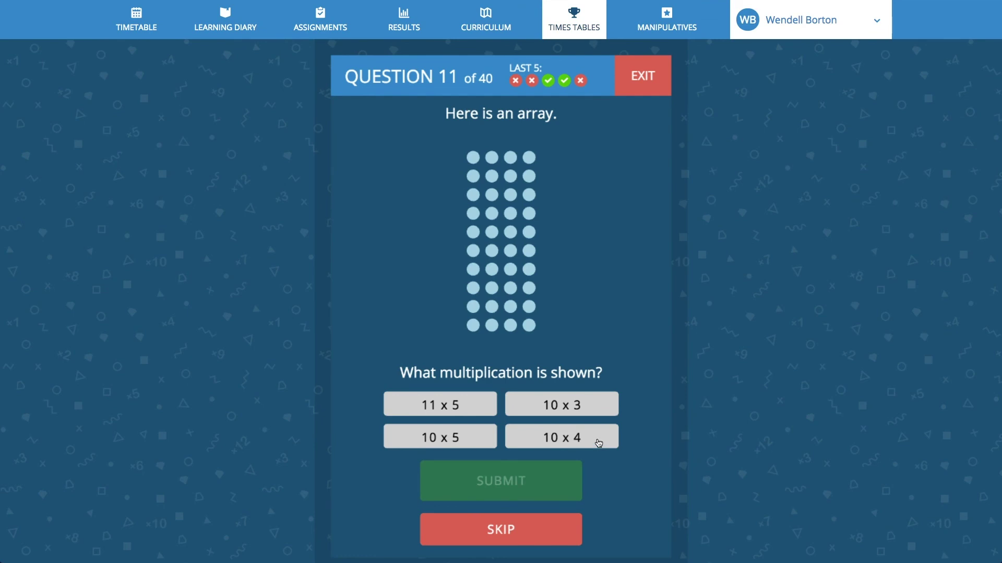
pyautogui.click(599, 443)
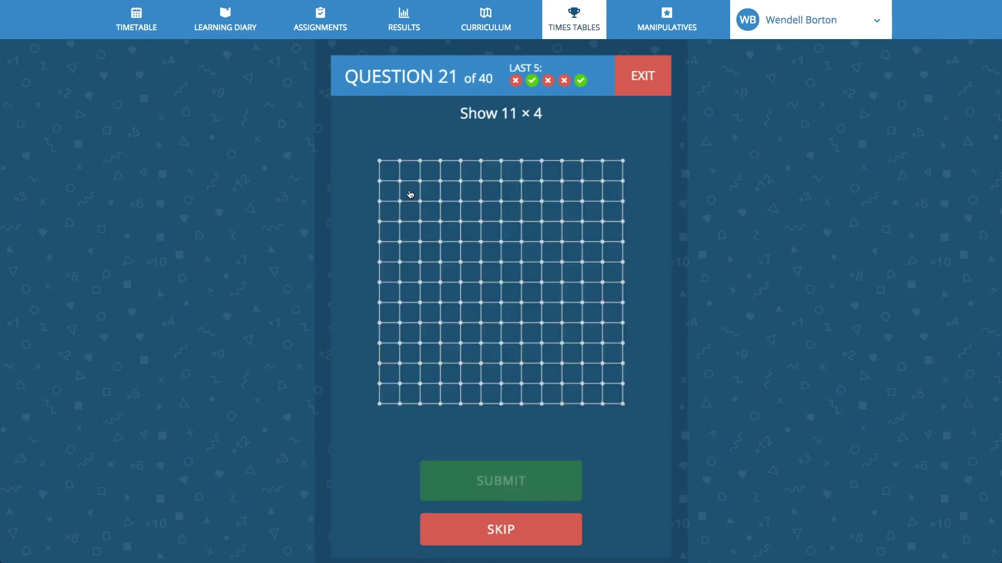
pyautogui.moveTo(409, 194); pyautogui.dragTo(613, 256)
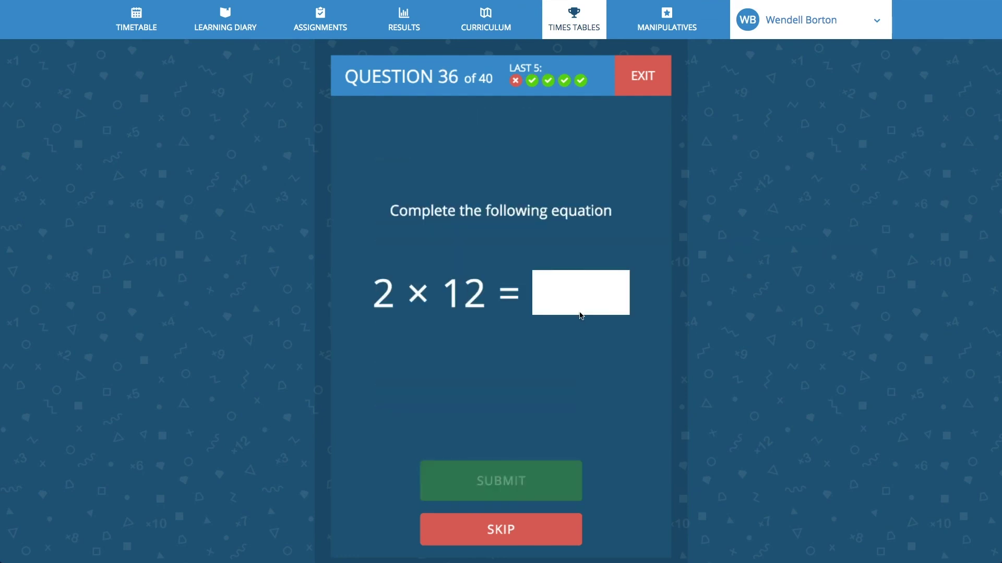
pyautogui.click(580, 306)
pyautogui.write('24')
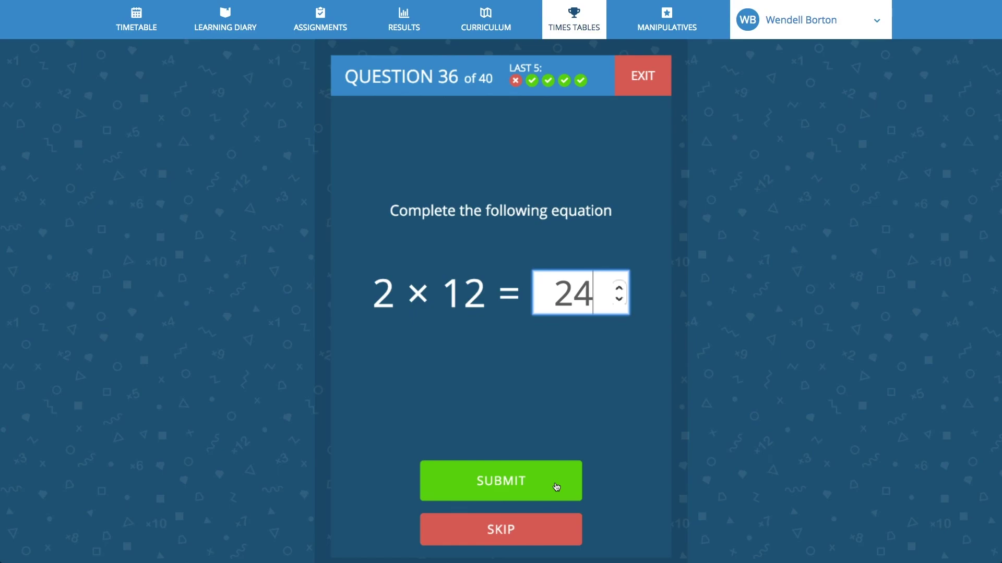